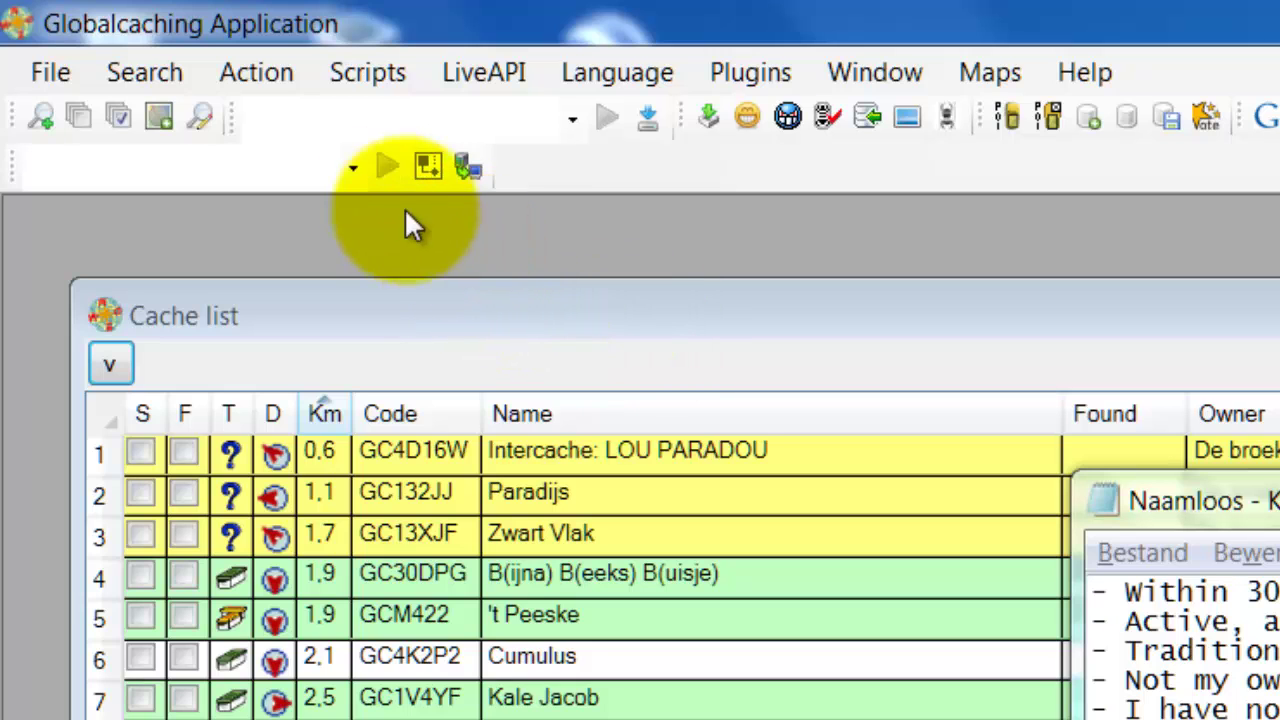
Open the Action builder editor and close the Cache list window.
left_click(283, 83)
left_click(282, 85)
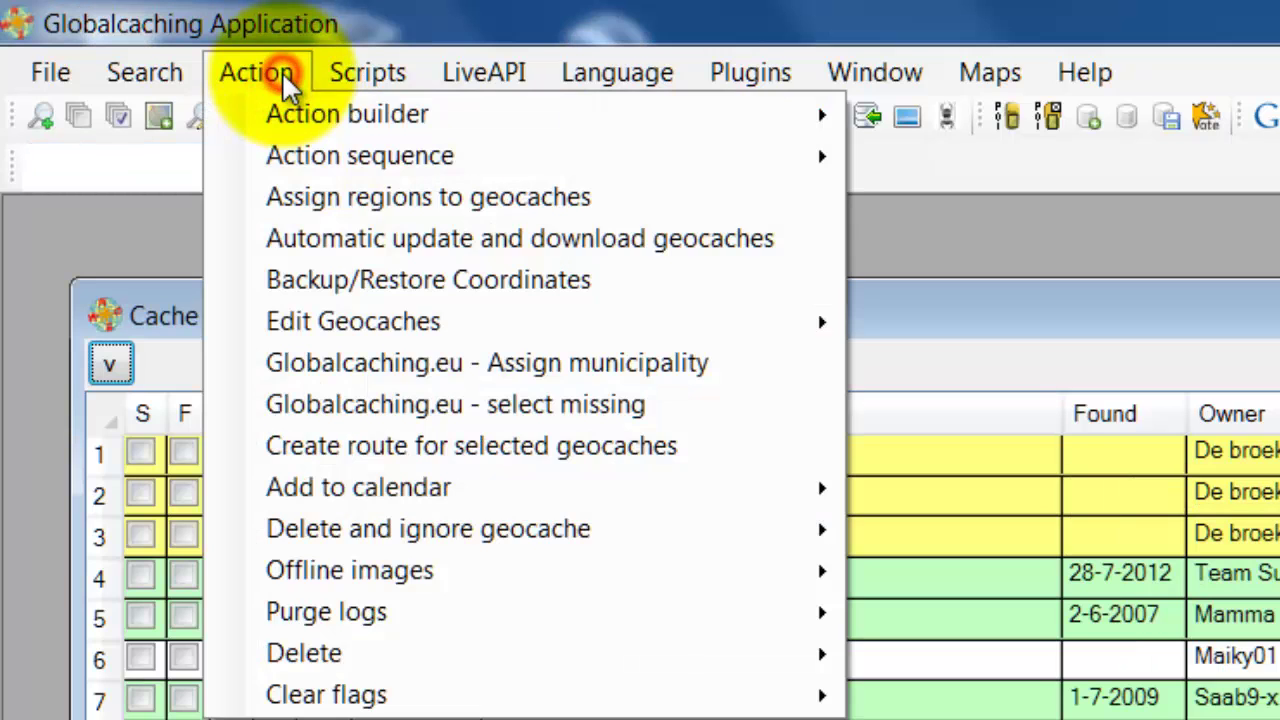
mouse_move(292, 118)
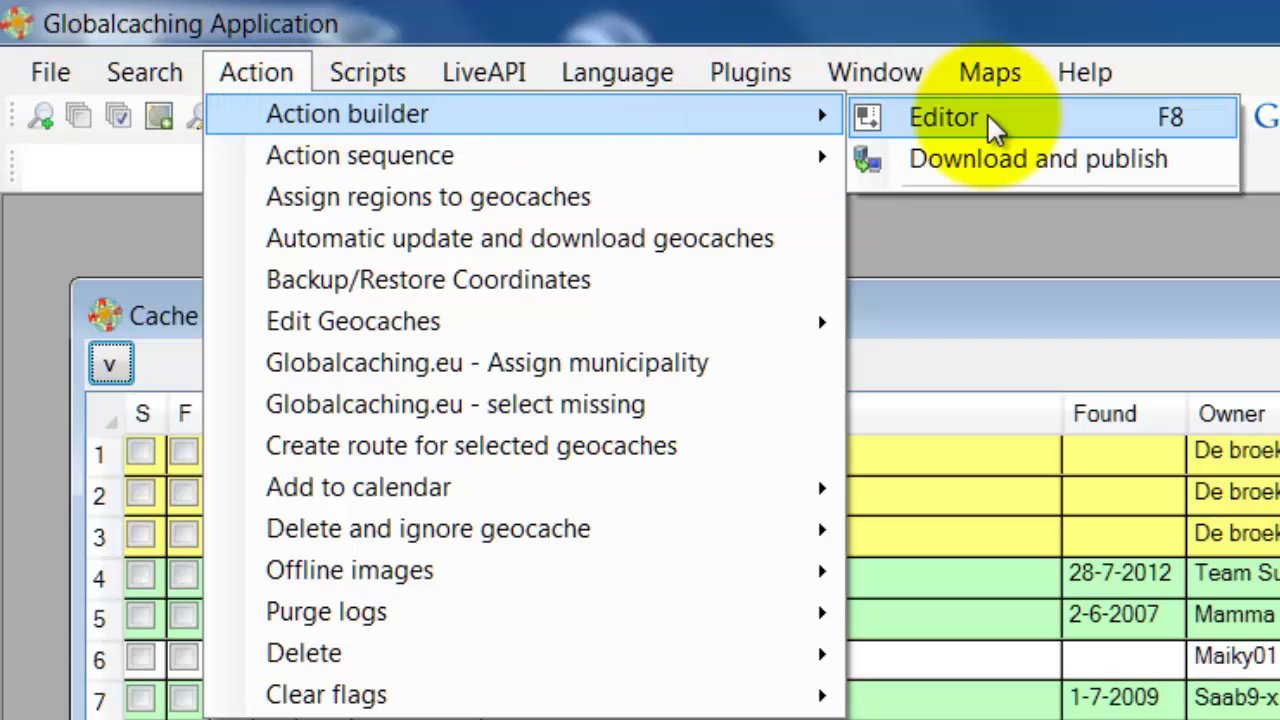
left_click(961, 227)
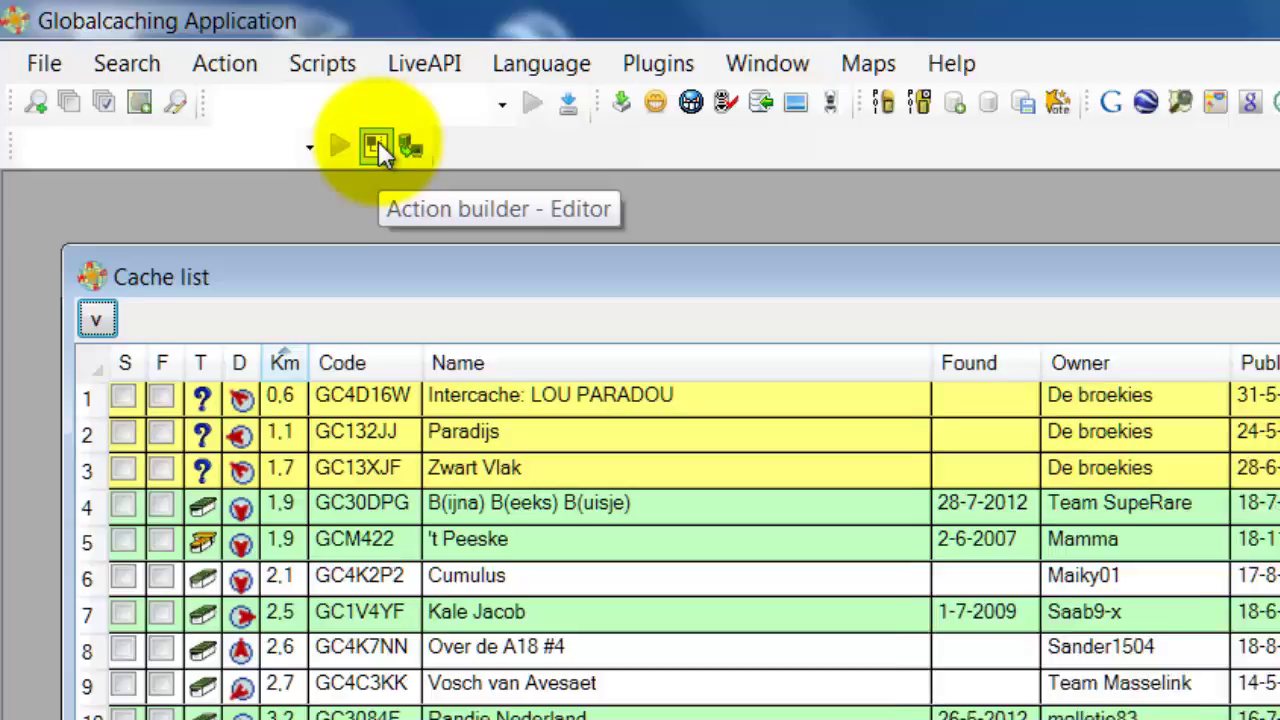
left_click(430, 166)
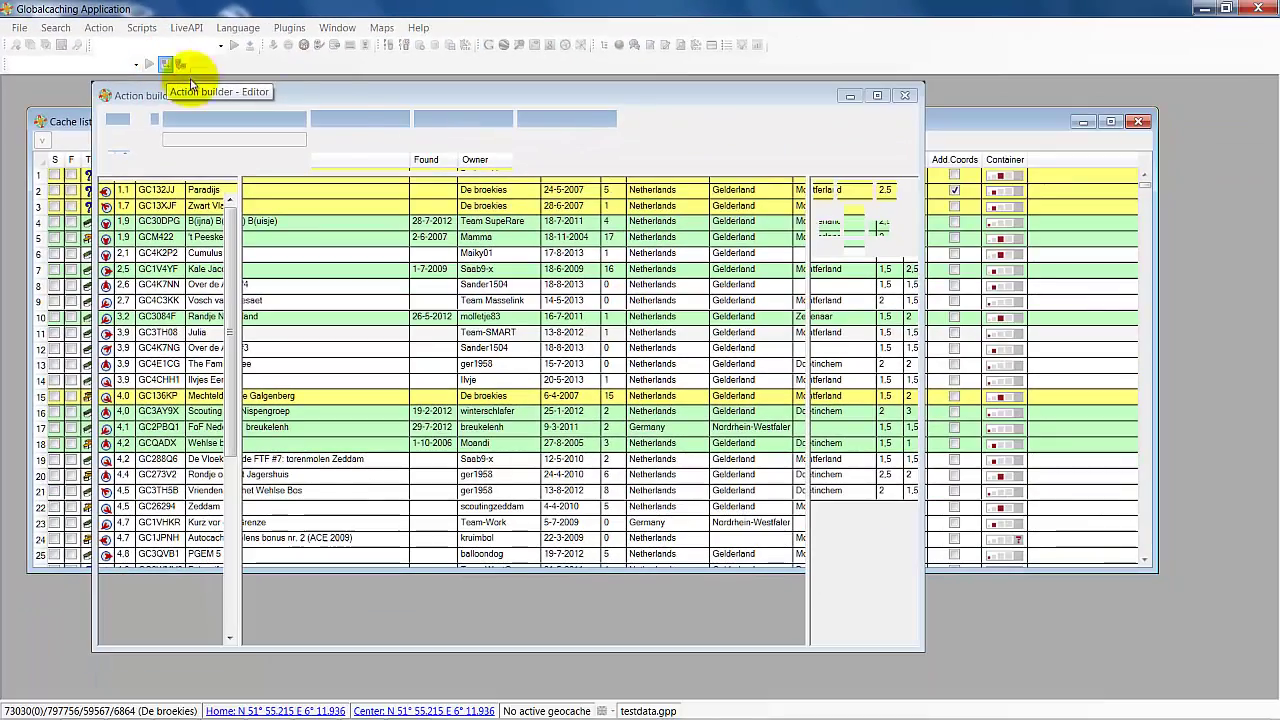
left_click(1144, 123)
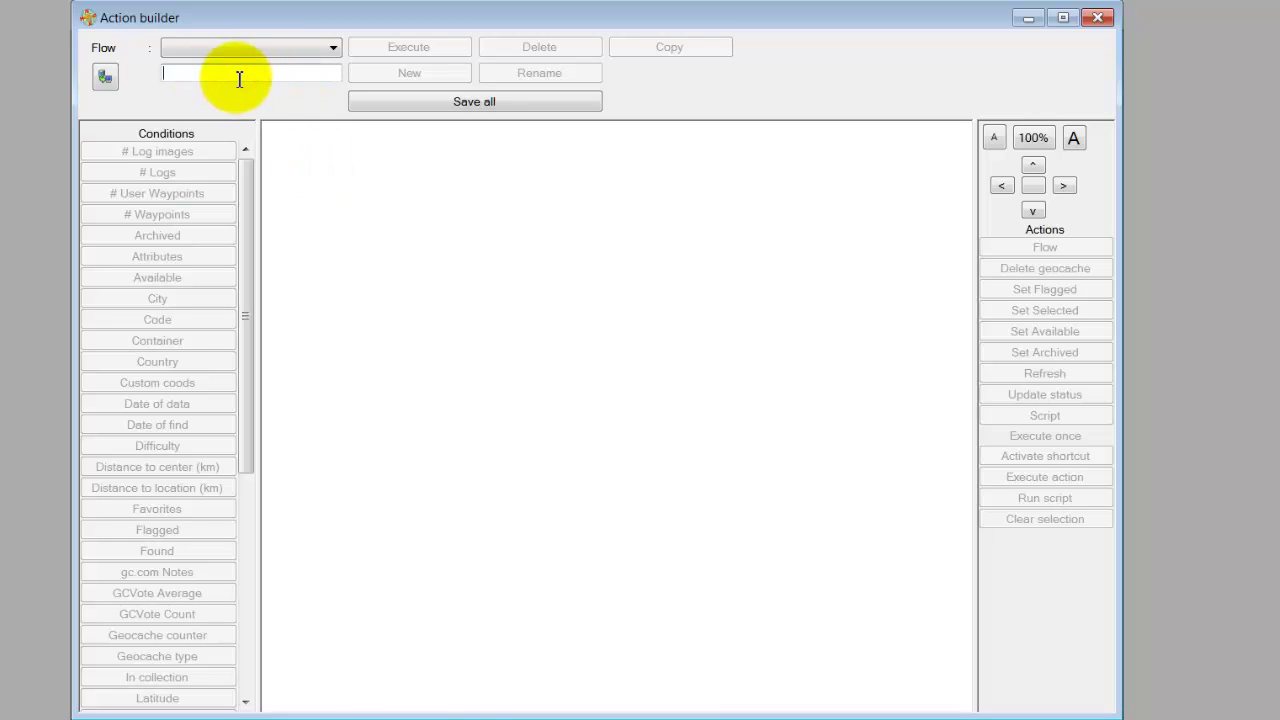
Create a new flow named Tutorial and move its Start block towards the middle of the canvas.
type("Tutorial")
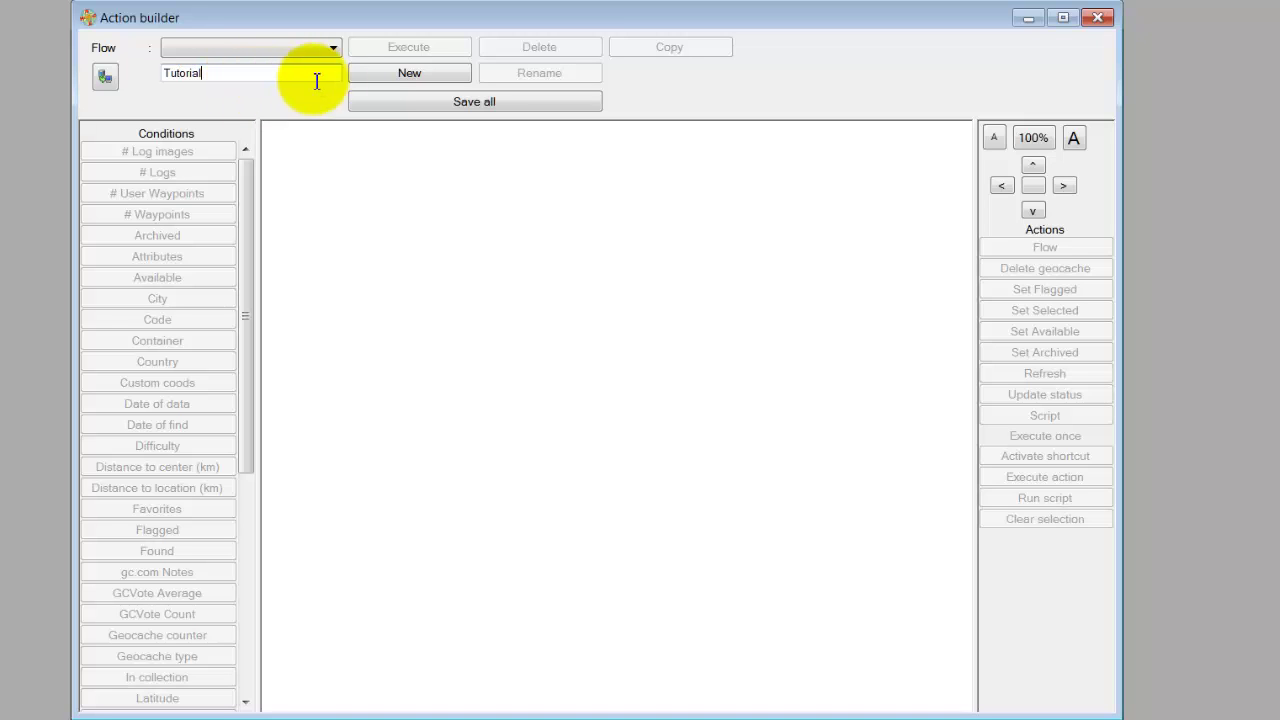
left_click(371, 77)
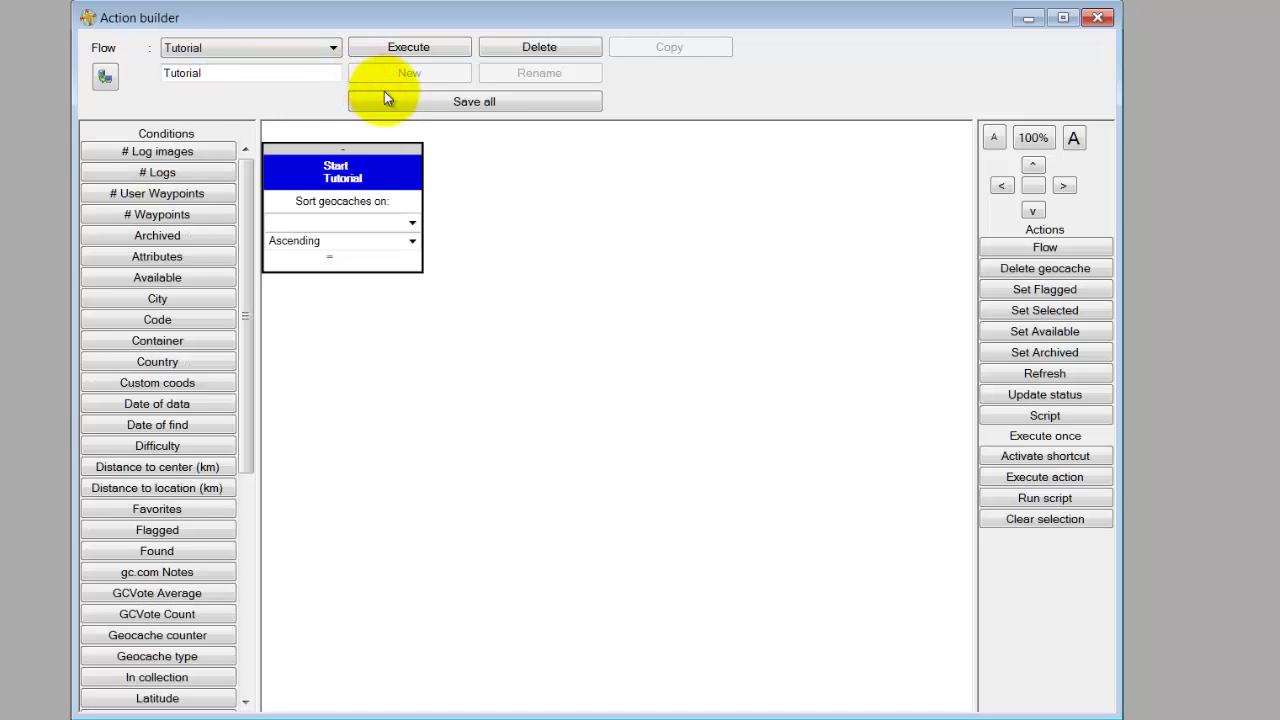
left_click_drag(341, 174, 533, 178)
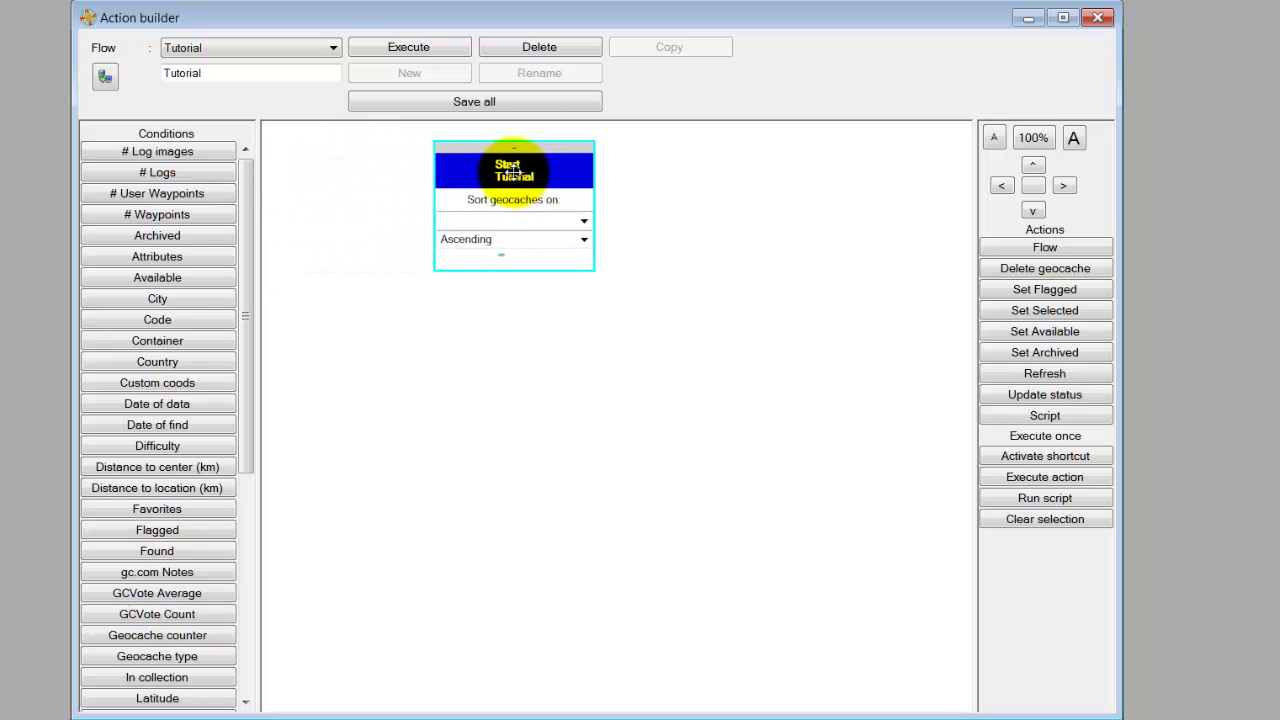
Dismiss the Windows performance prompt by keeping the current colour scheme but asking again if the computer stays slow.
left_click(413, 265)
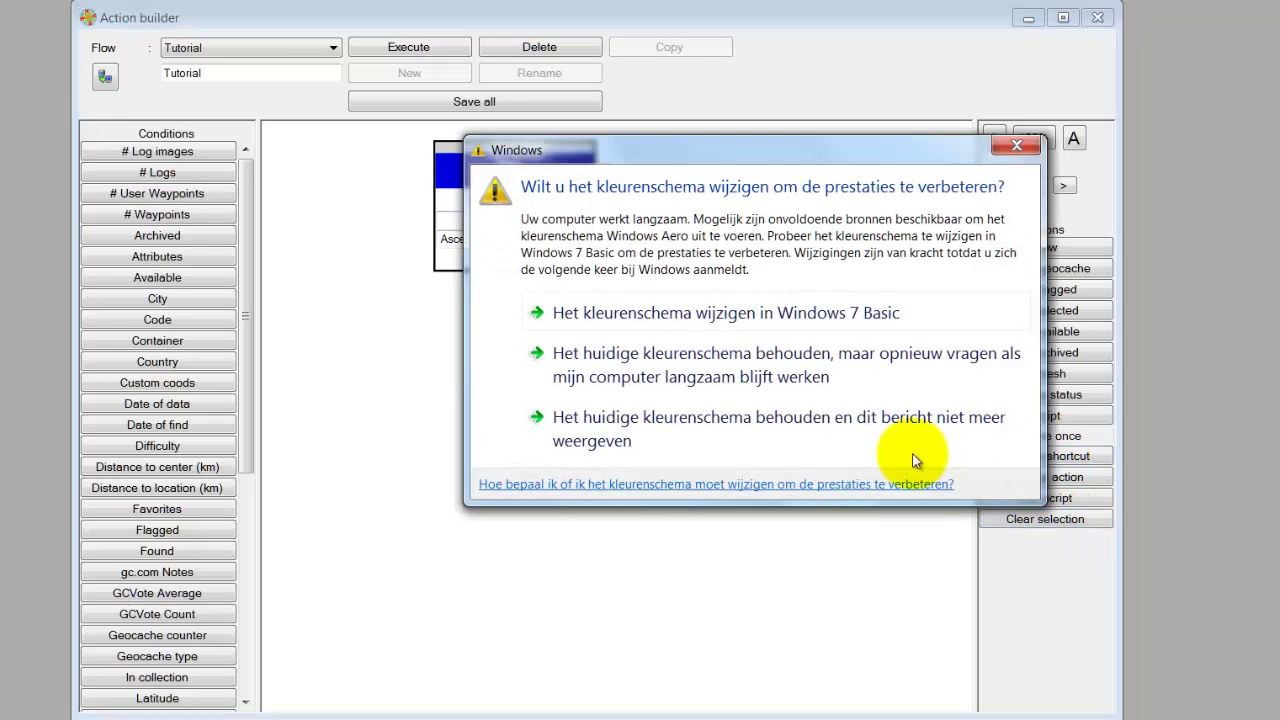
left_click(788, 372)
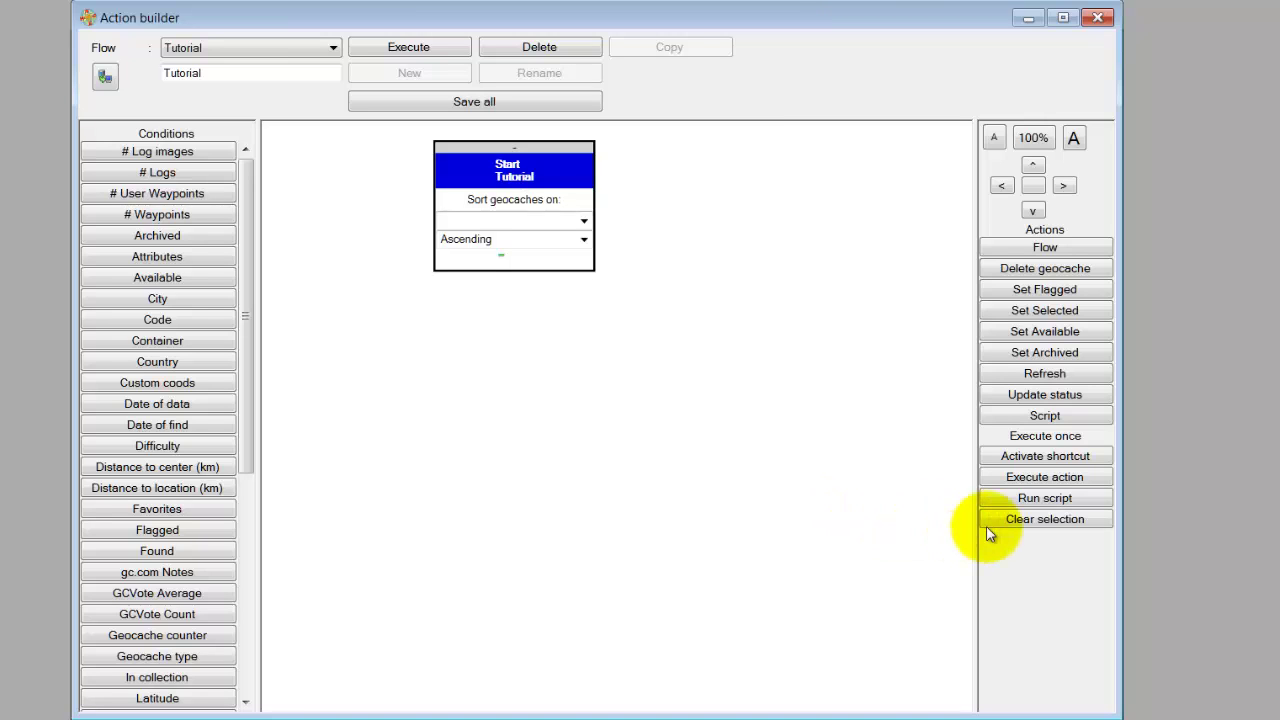
Add a Clear selection action below the Start block and connect the Start block's output to it.
left_click(1015, 519)
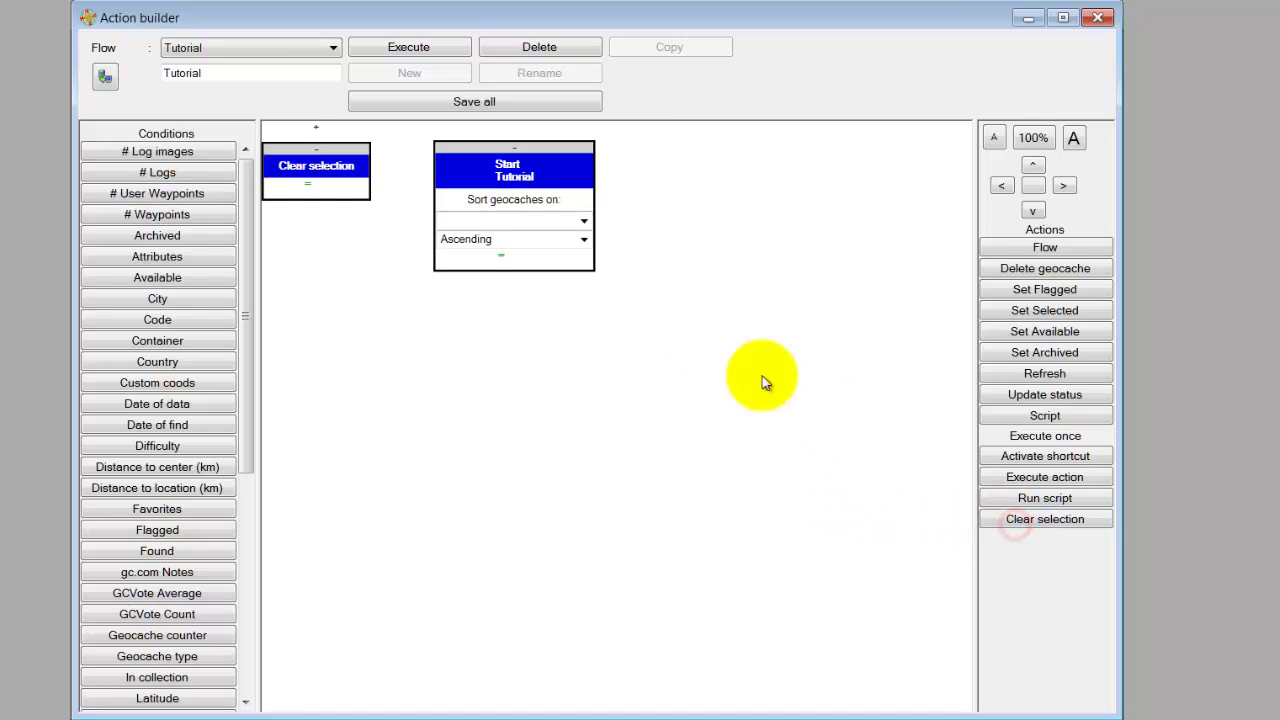
left_click(323, 160)
left_click_drag(348, 187, 493, 338)
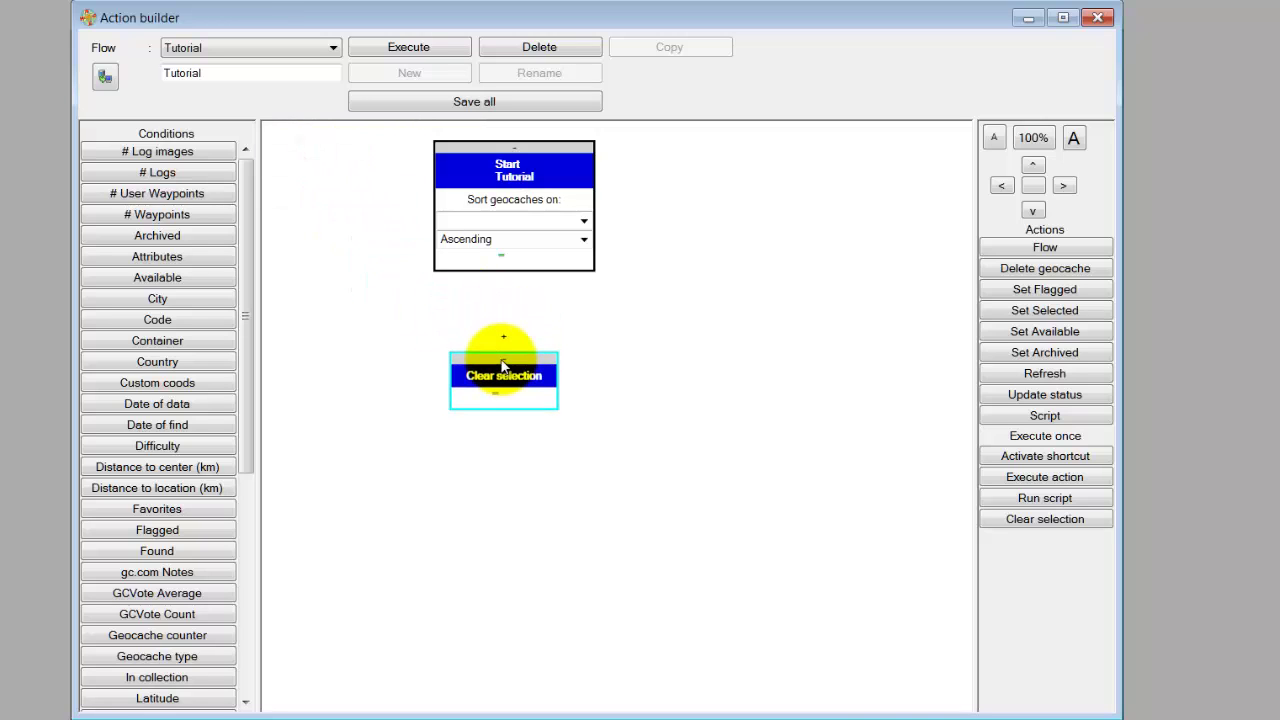
left_click_drag(505, 258, 505, 340)
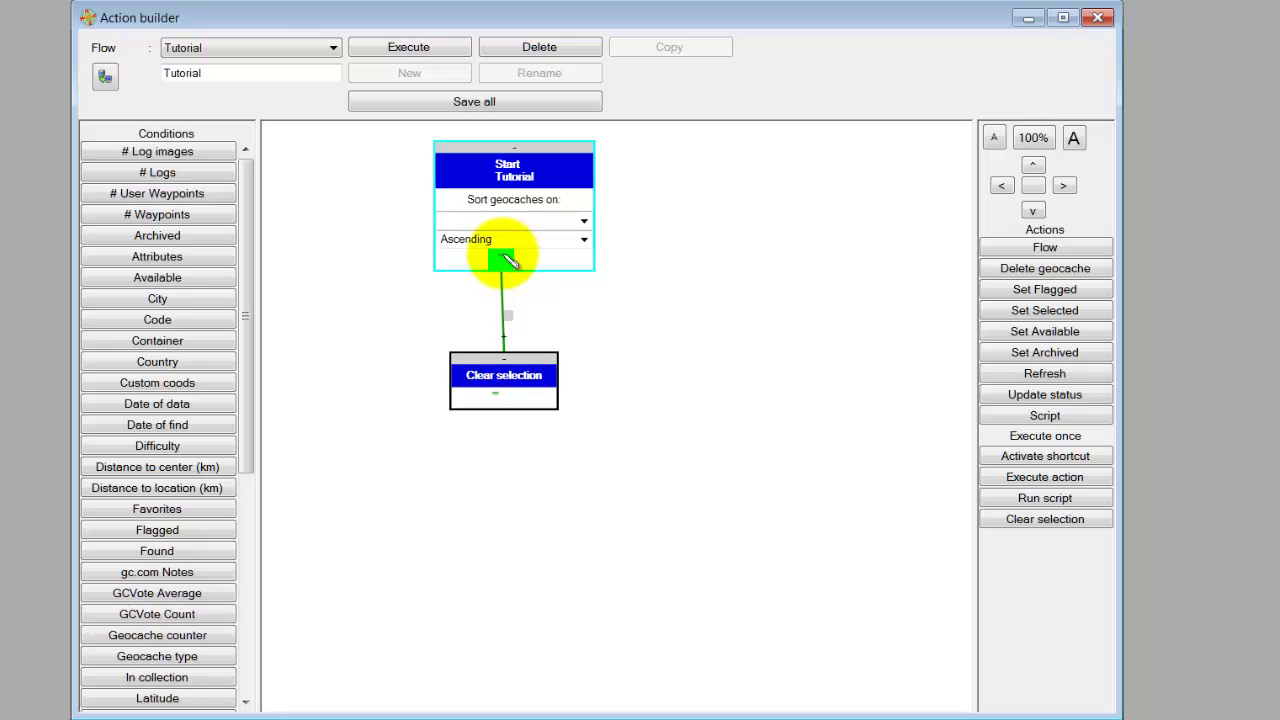
left_click(499, 187)
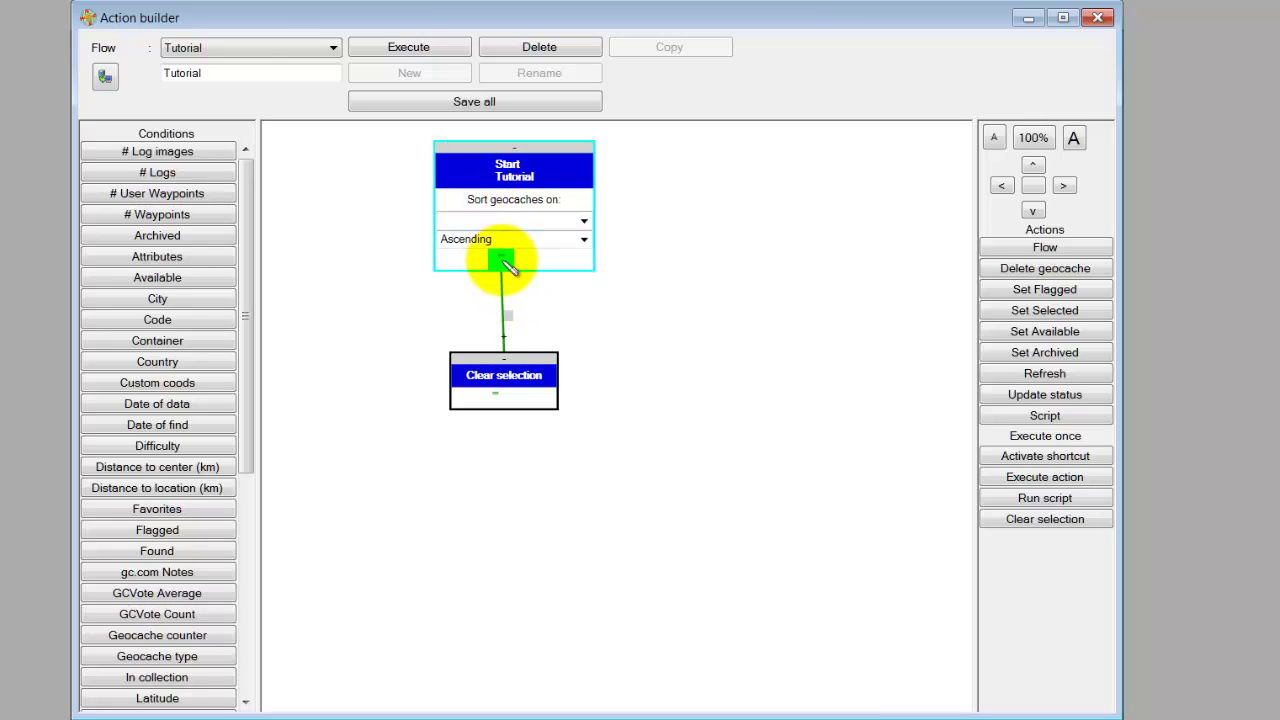
left_click(503, 370)
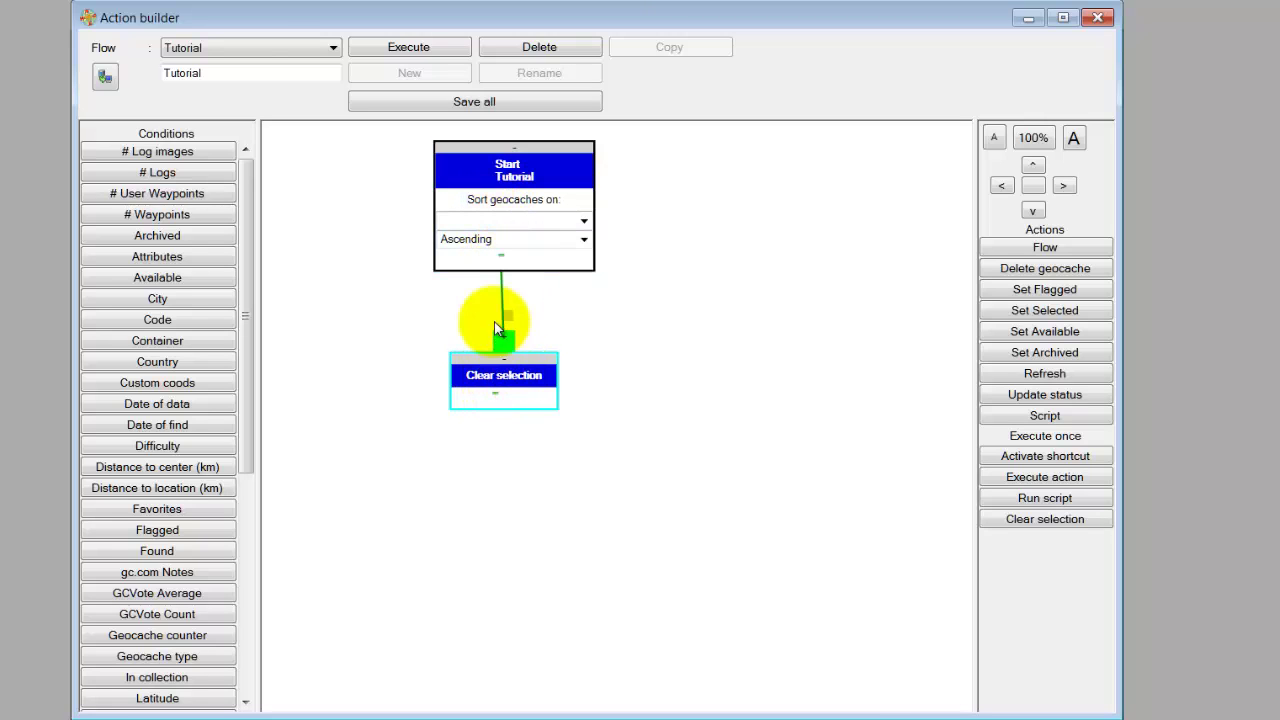
left_click_drag(496, 368, 492, 355)
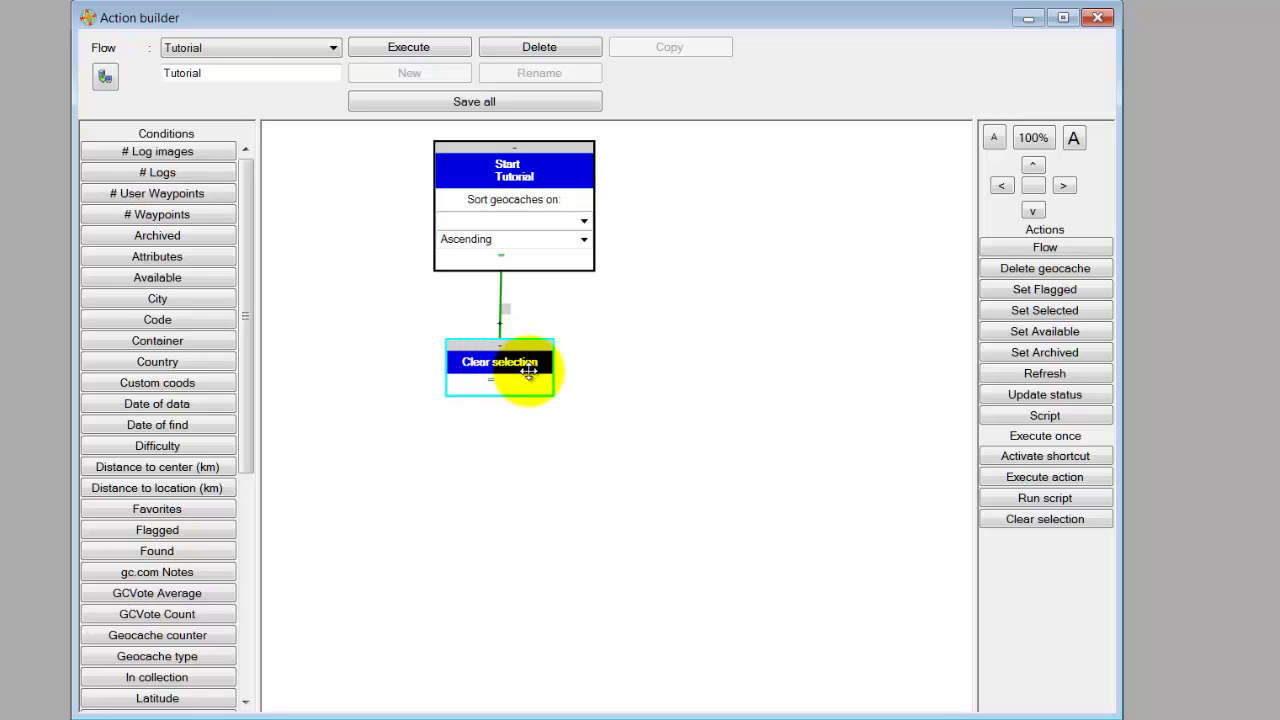
left_click(536, 404)
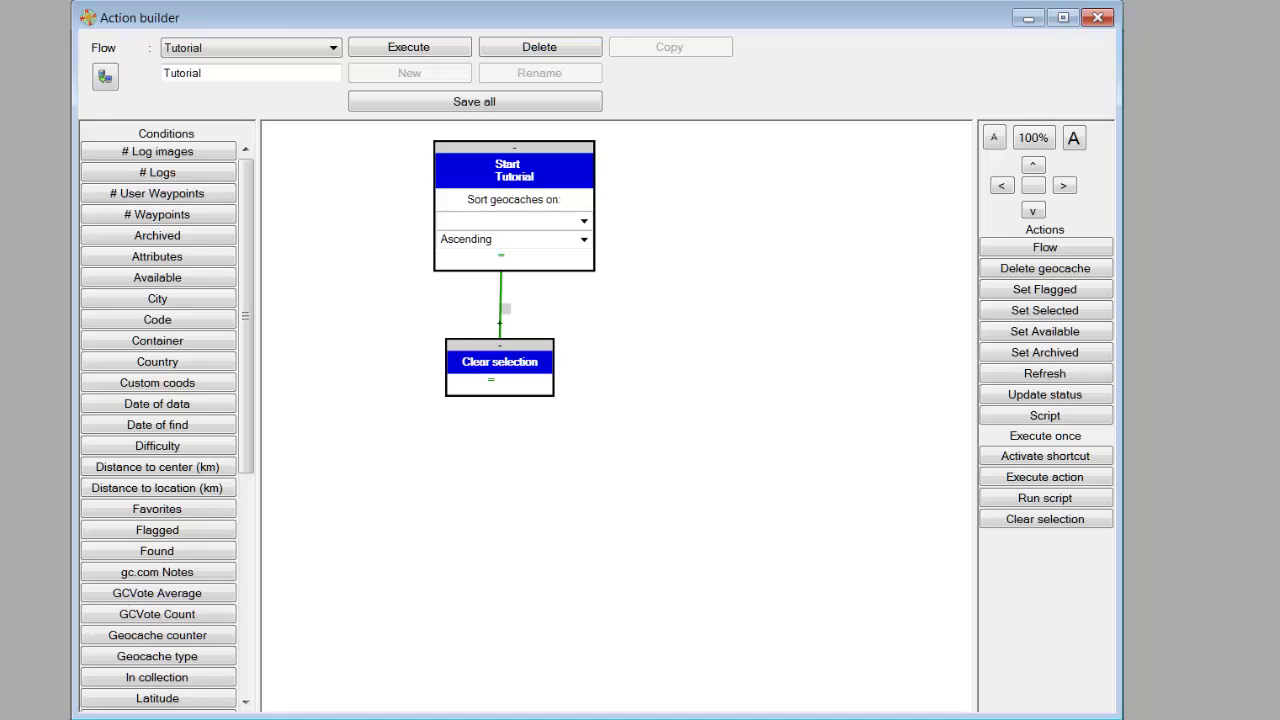
Check the criteria in the notes, then add a Distance to center (km) condition below the Clear selection block.
key("alt+Tab")
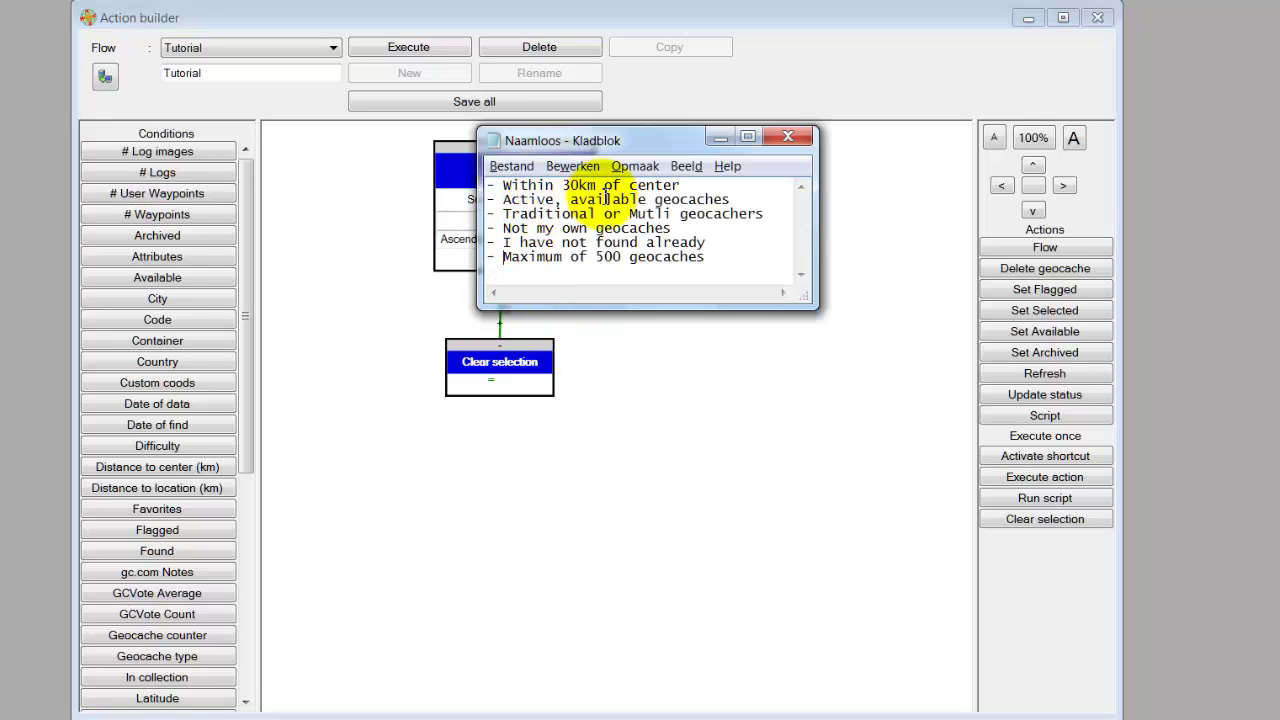
left_click(663, 418)
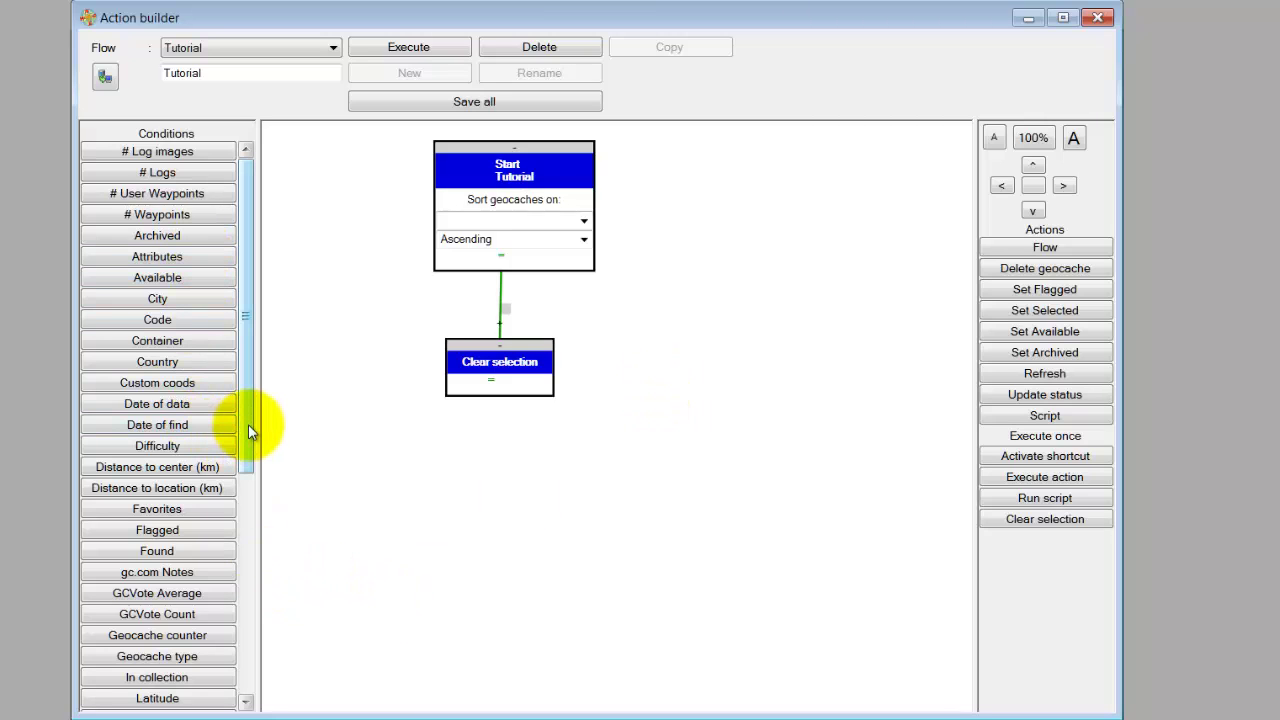
left_click(210, 467)
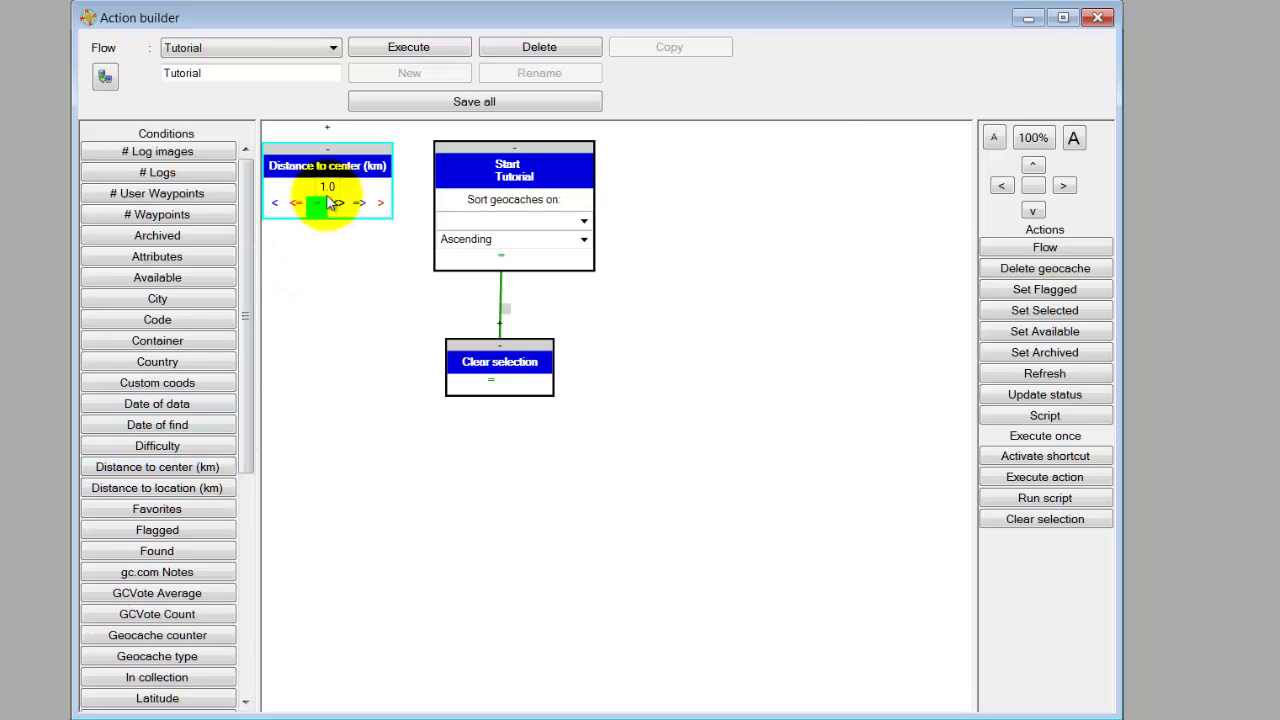
left_click_drag(322, 152, 486, 468)
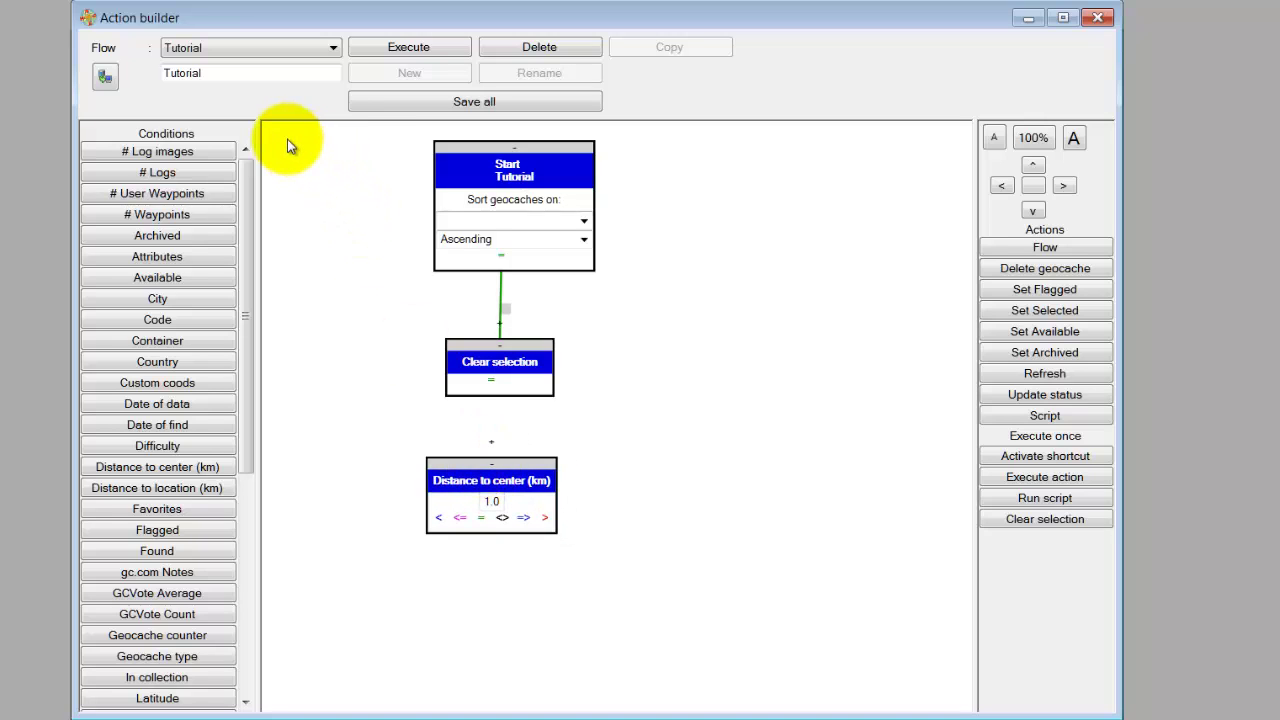
left_click(470, 462)
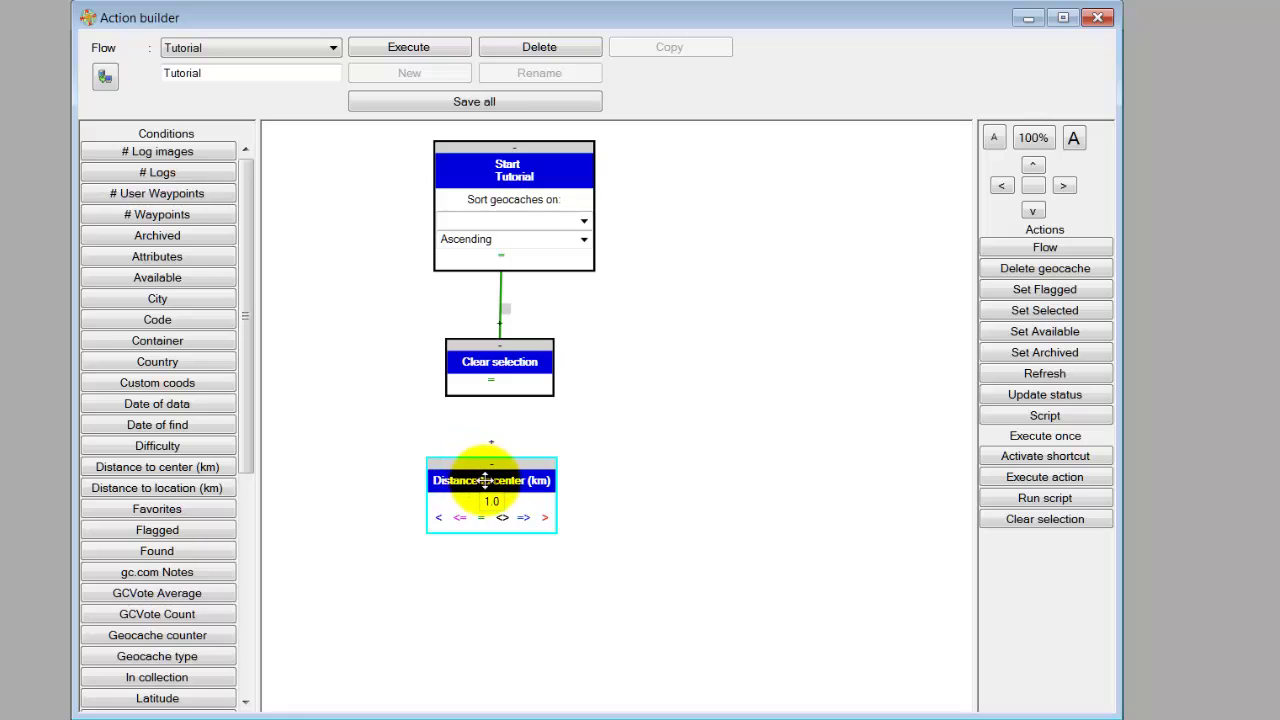
mouse_move(494, 484)
left_mouse_down()
mouse_move(514, 471)
mouse_move(491, 500)
mouse_move(505, 491)
left_mouse_up()
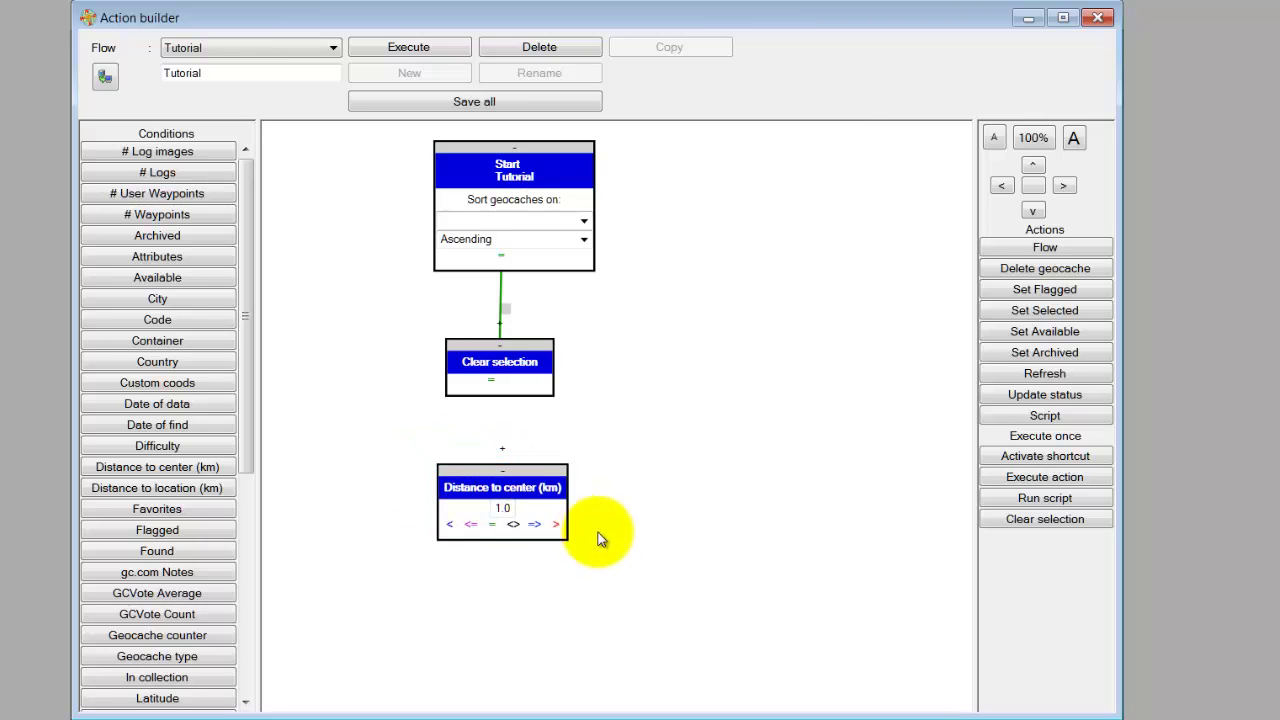
Connect the Clear selection block's output to the Distance to center condition and set its distance to 30 km.
left_click(492, 385)
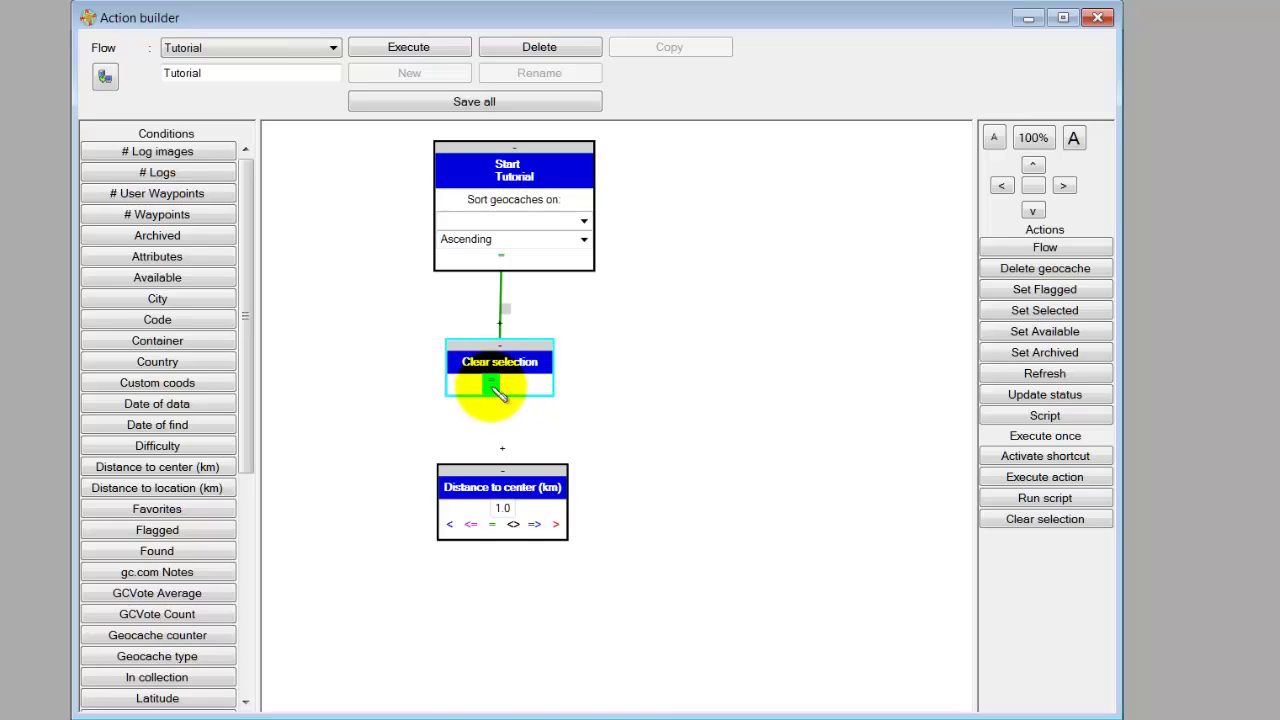
left_click_drag(493, 387, 501, 451)
left_click(501, 509)
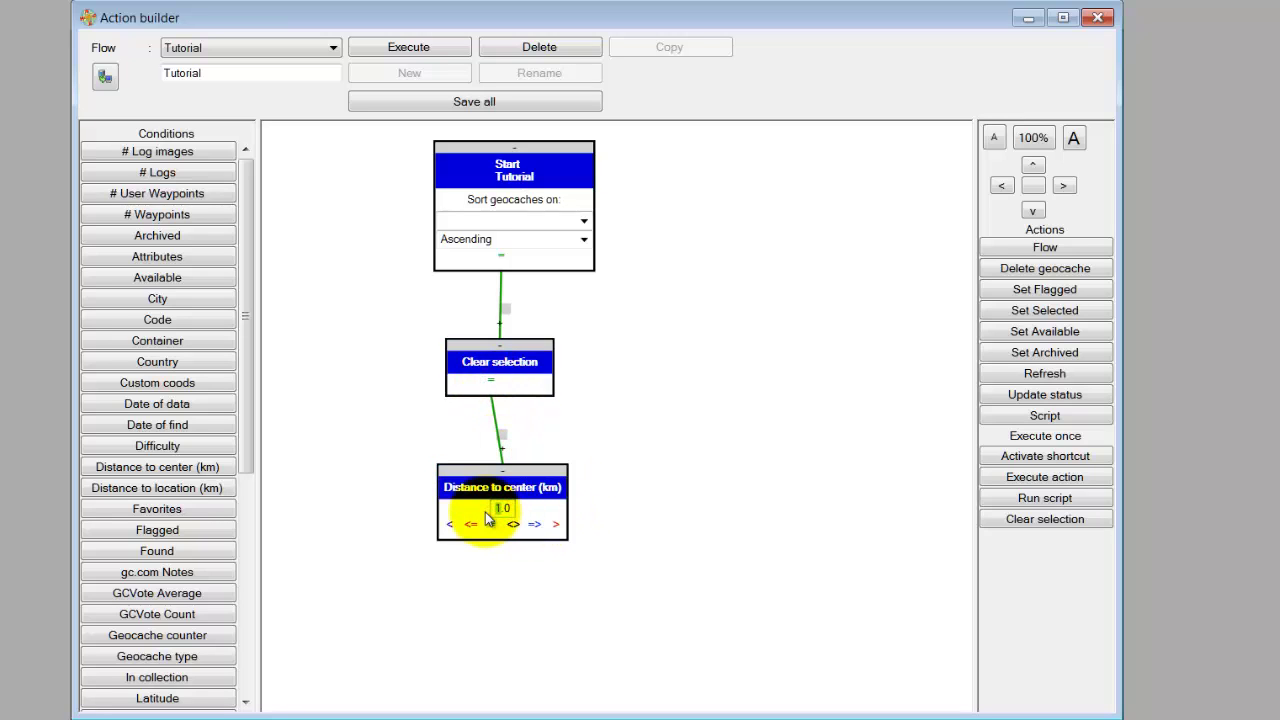
type("30")
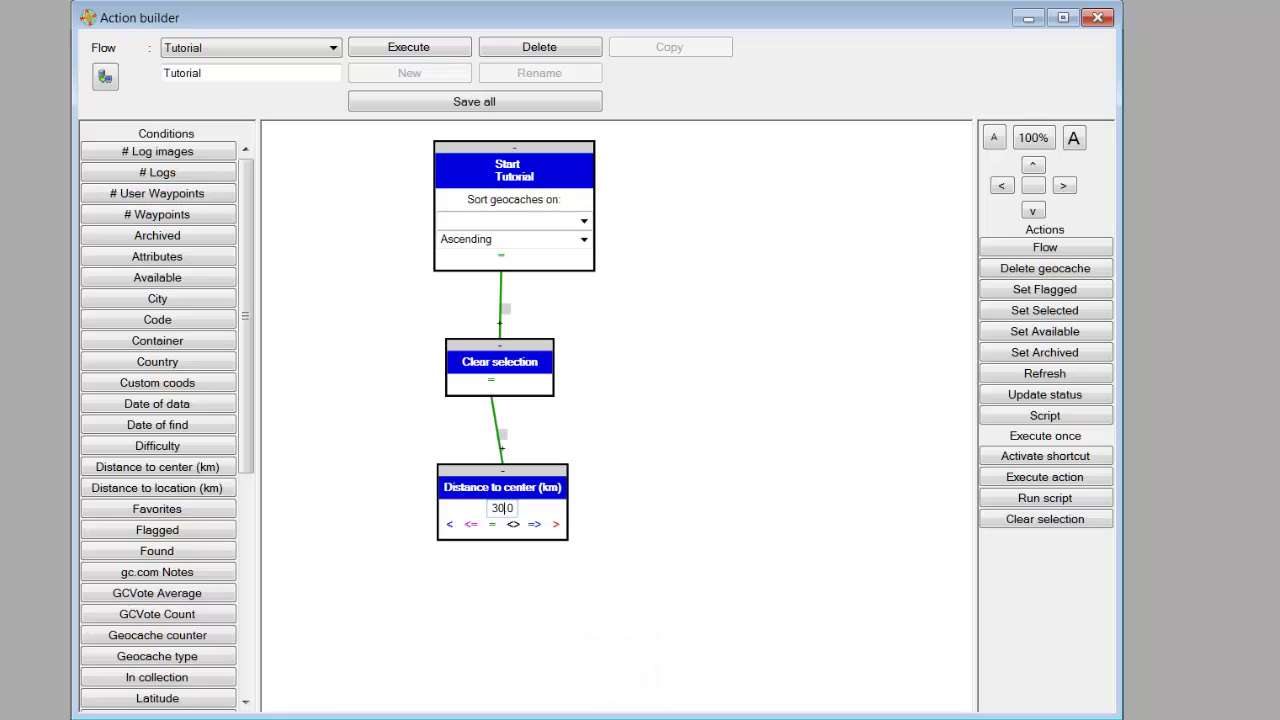
Check the next criterion in the notes and add an Available condition below the Distance to center block.
key("alt+Tab")
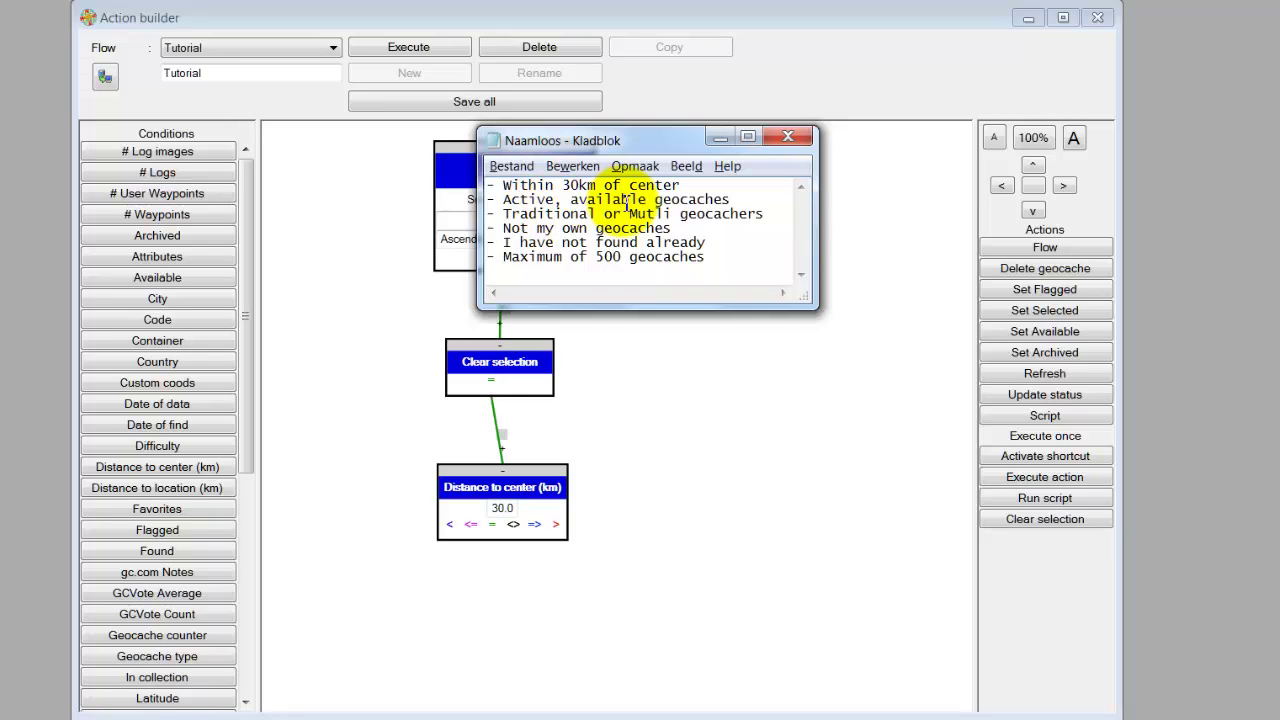
left_click(688, 443)
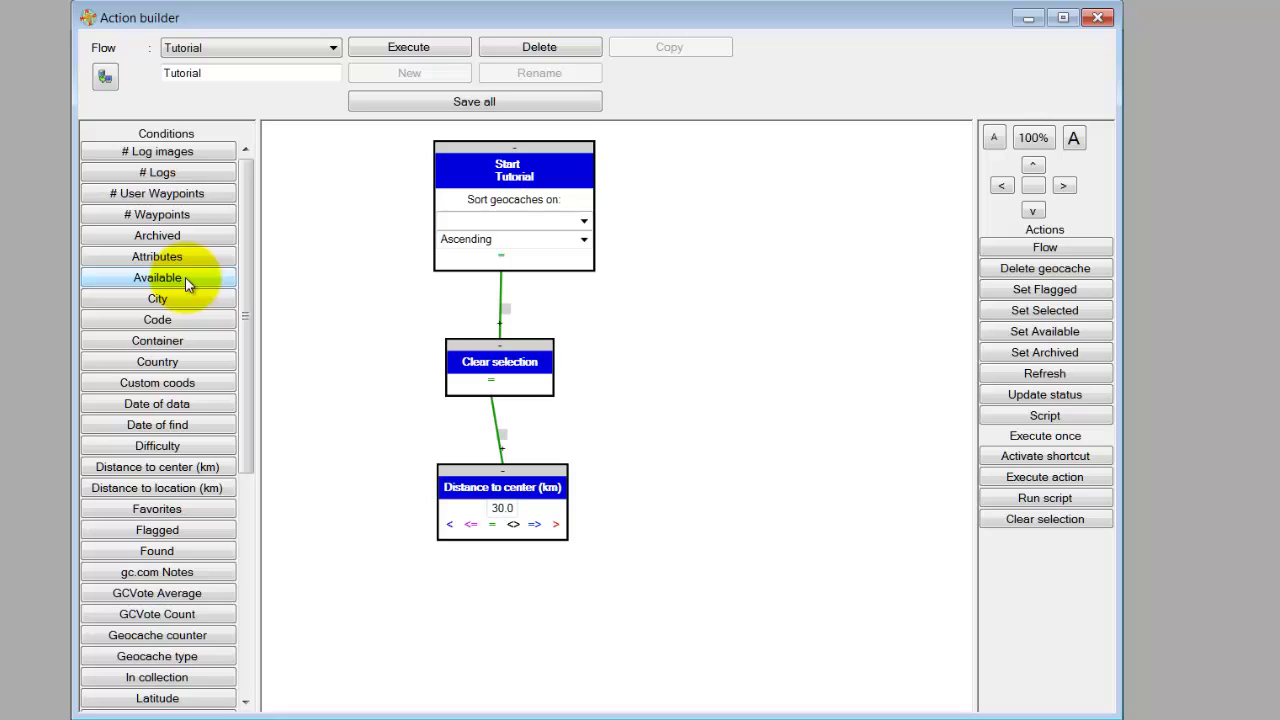
left_click_drag(185, 277, 501, 646)
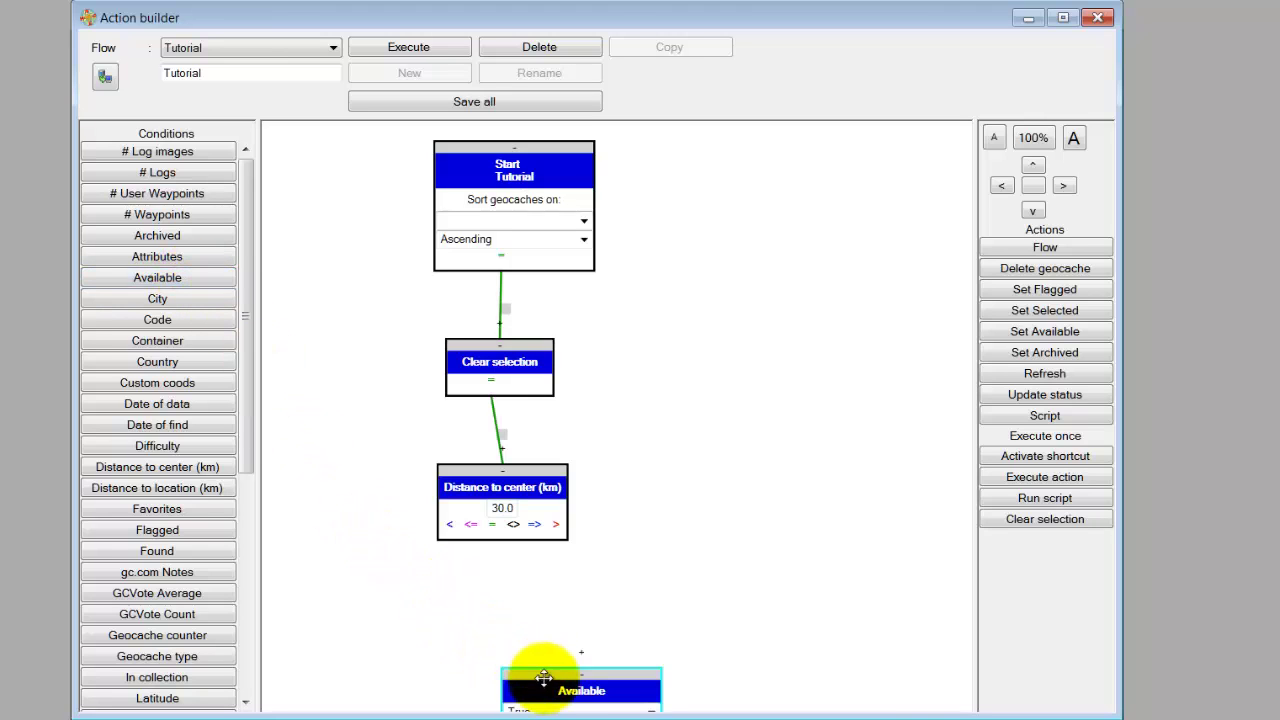
left_click_drag(545, 687, 475, 606)
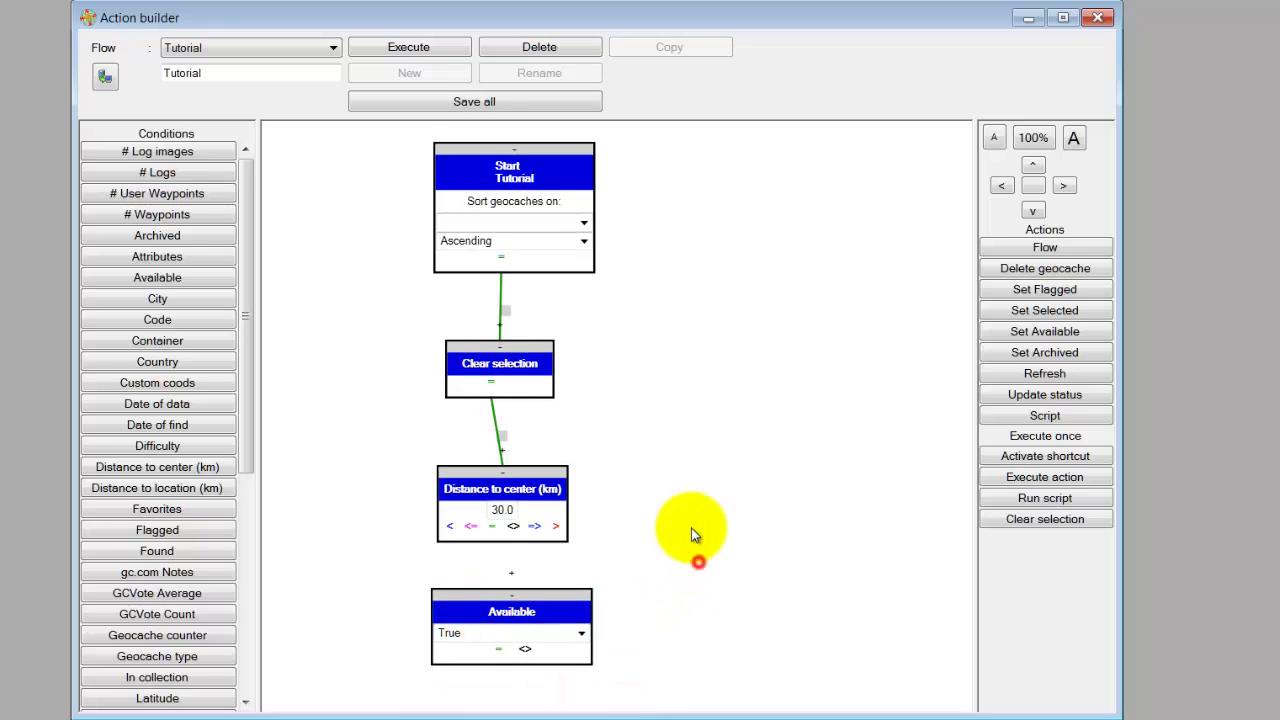
scroll(694, 534, "down", 2)
left_click_drag(690, 540, 717, 466)
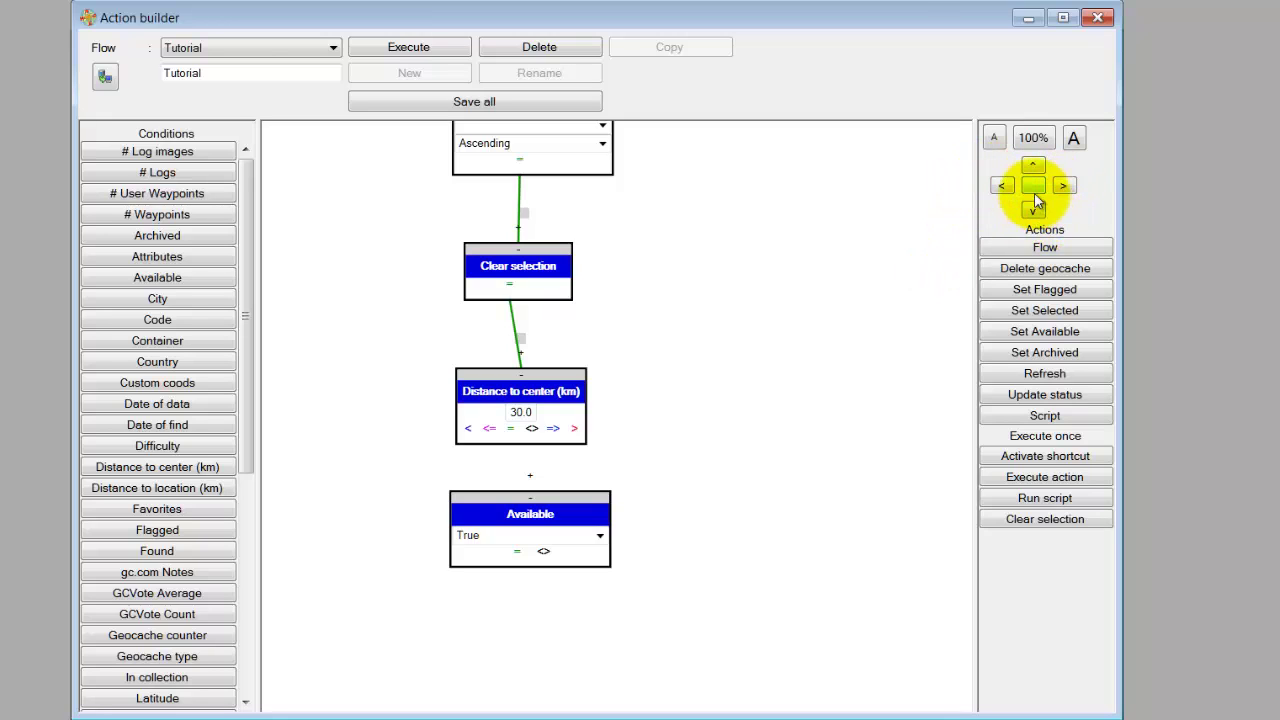
left_click(995, 143)
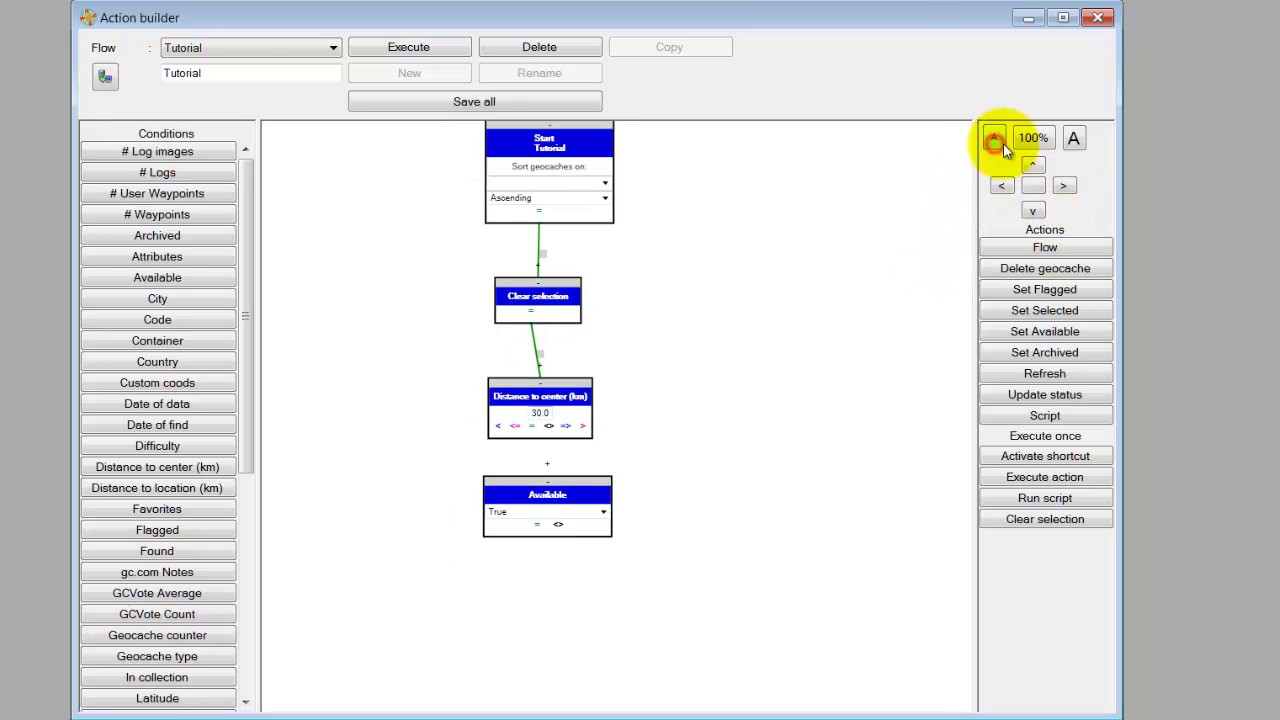
left_click(1077, 139)
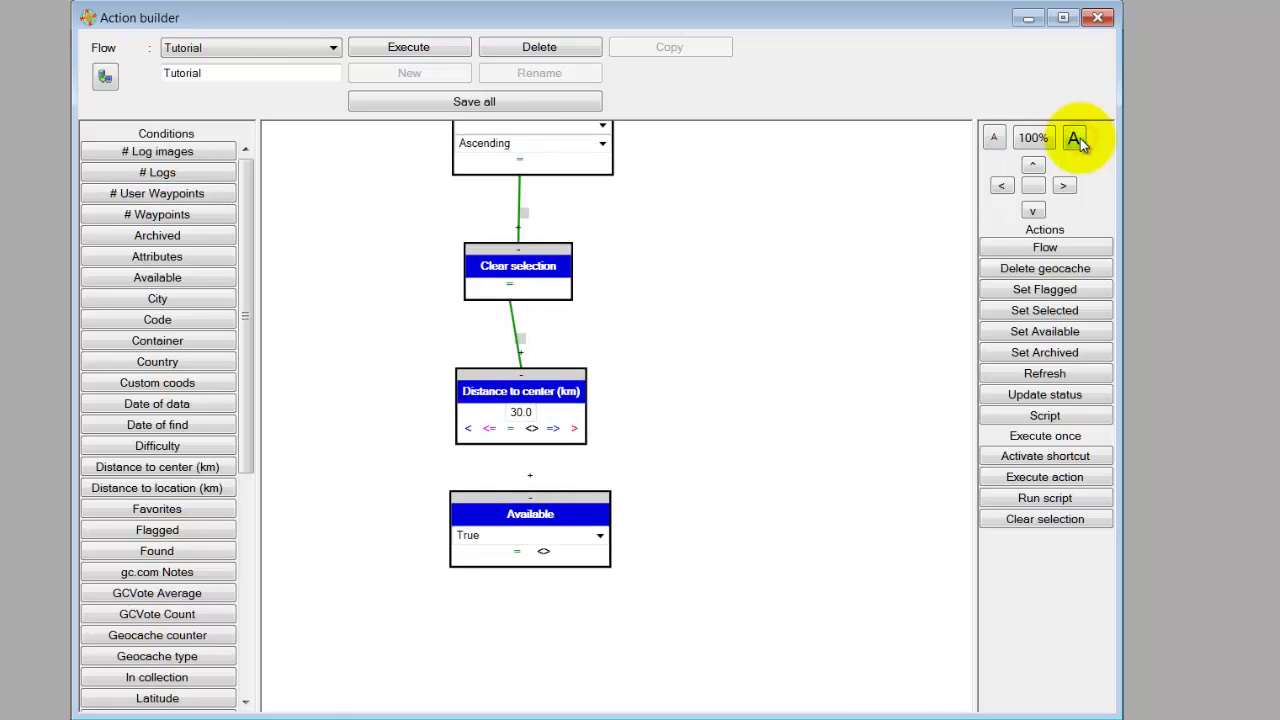
scroll(729, 524, "down", 2)
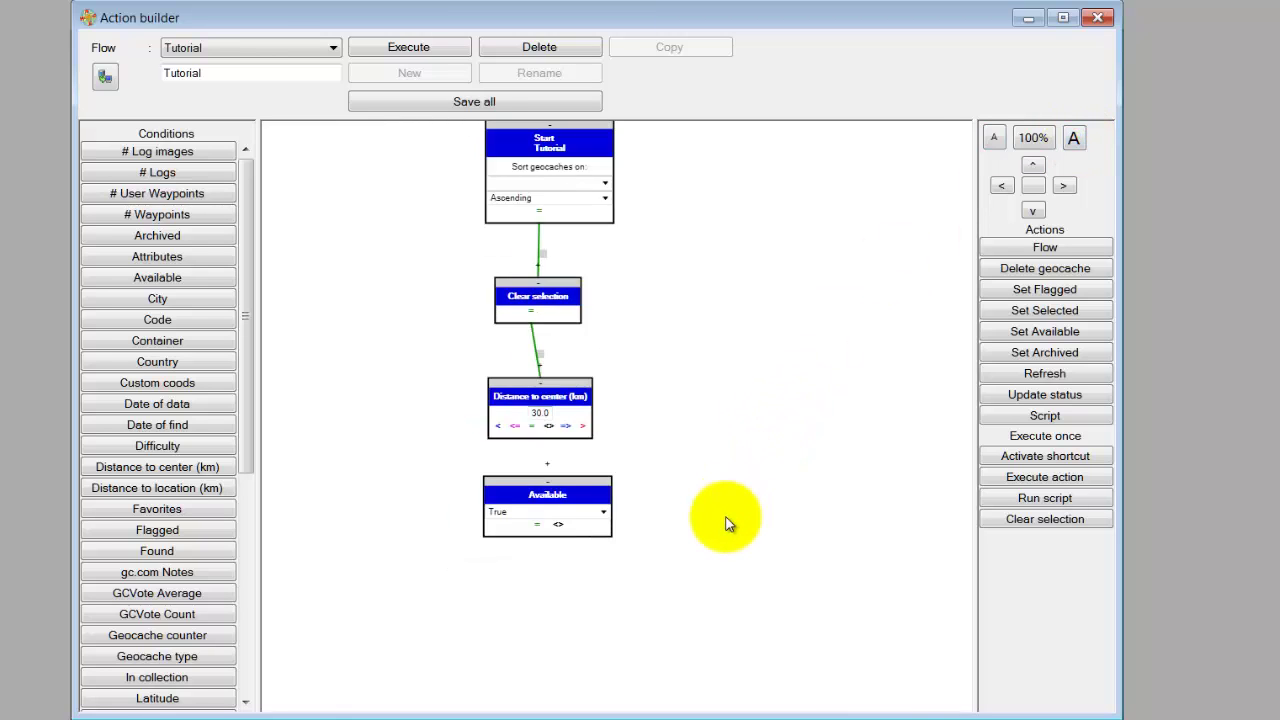
scroll(727, 523, "up", 2)
scroll(727, 523, "down", 1)
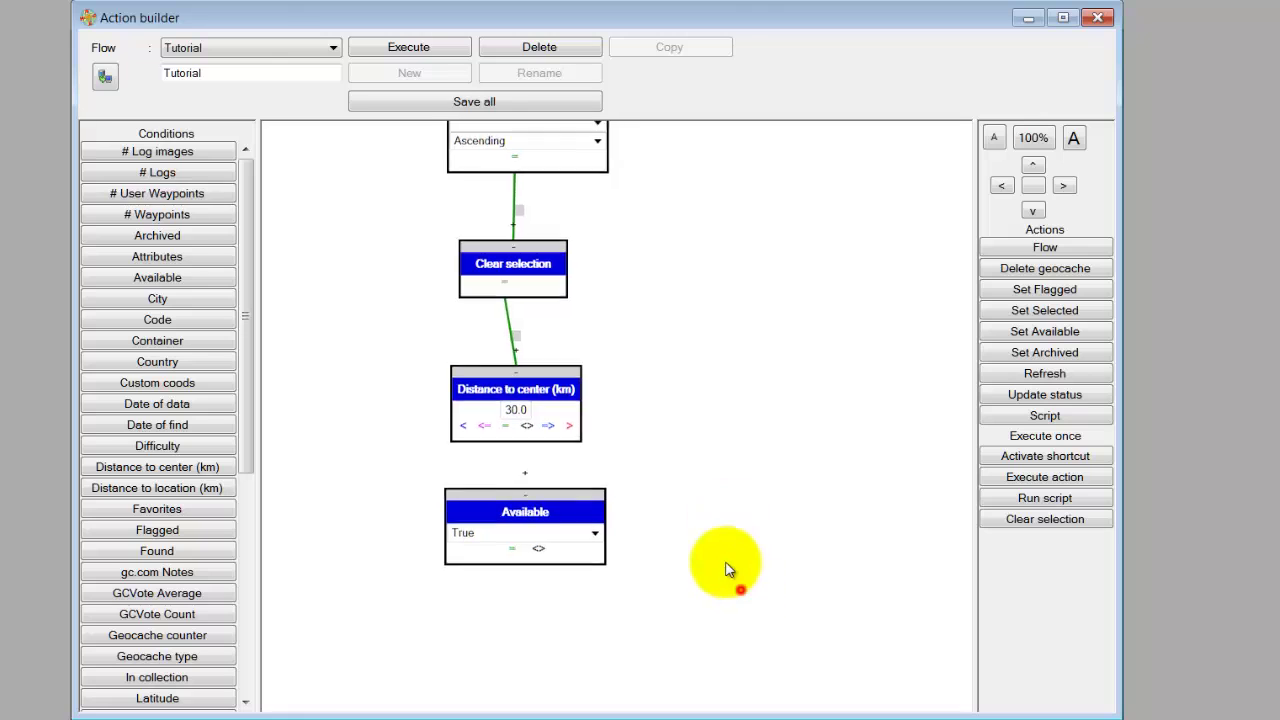
Move the Available block further down and connect the Distance to center block's <= output to it.
left_click_drag(727, 569, 745, 500)
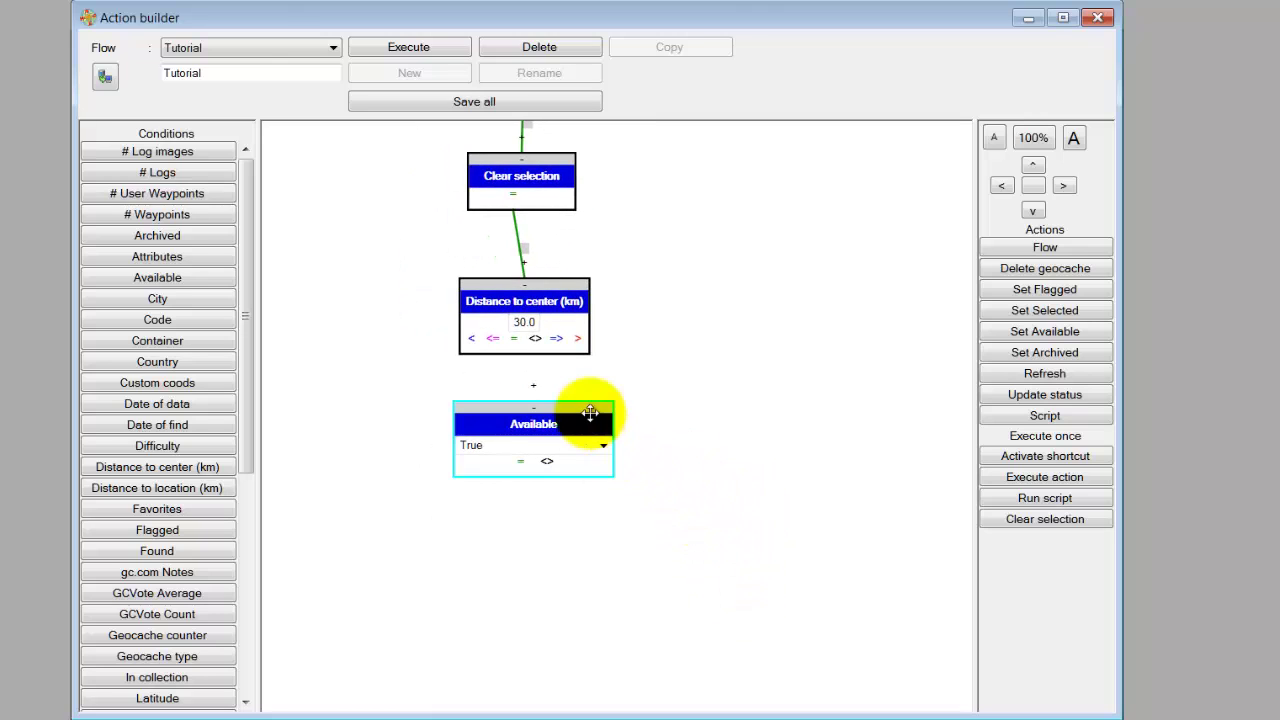
left_click_drag(522, 410, 507, 463)
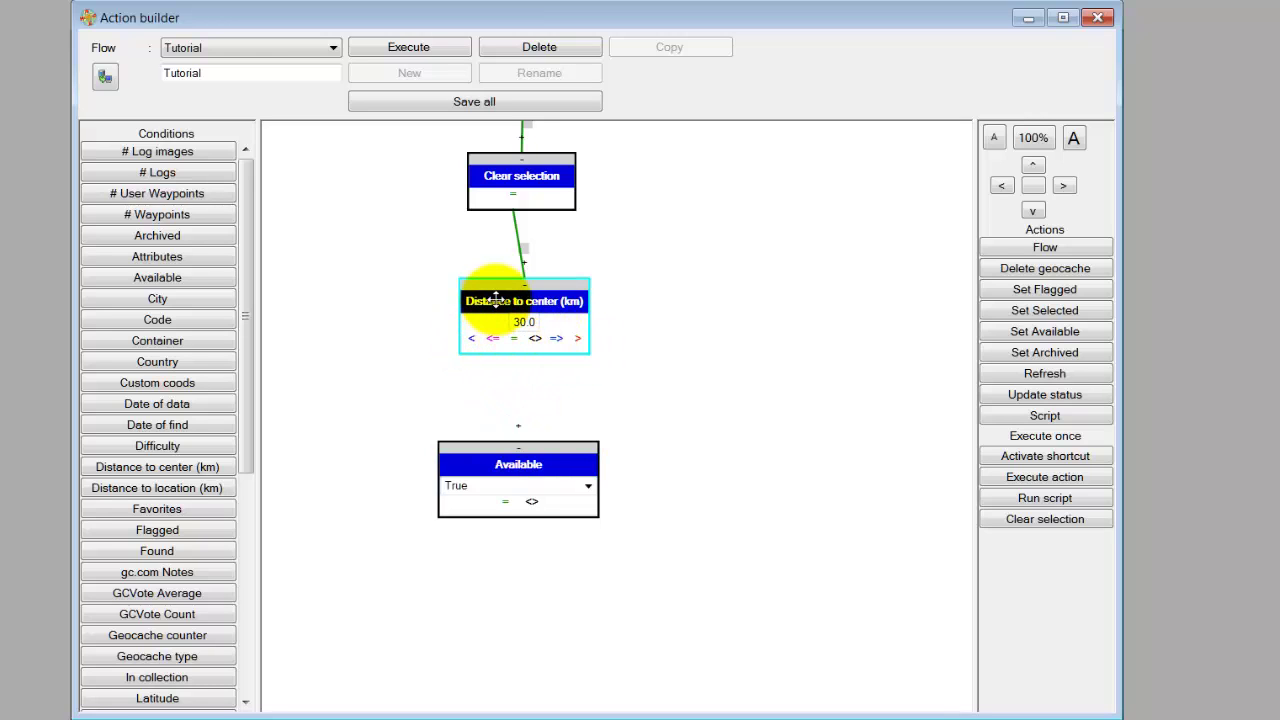
left_click(492, 338)
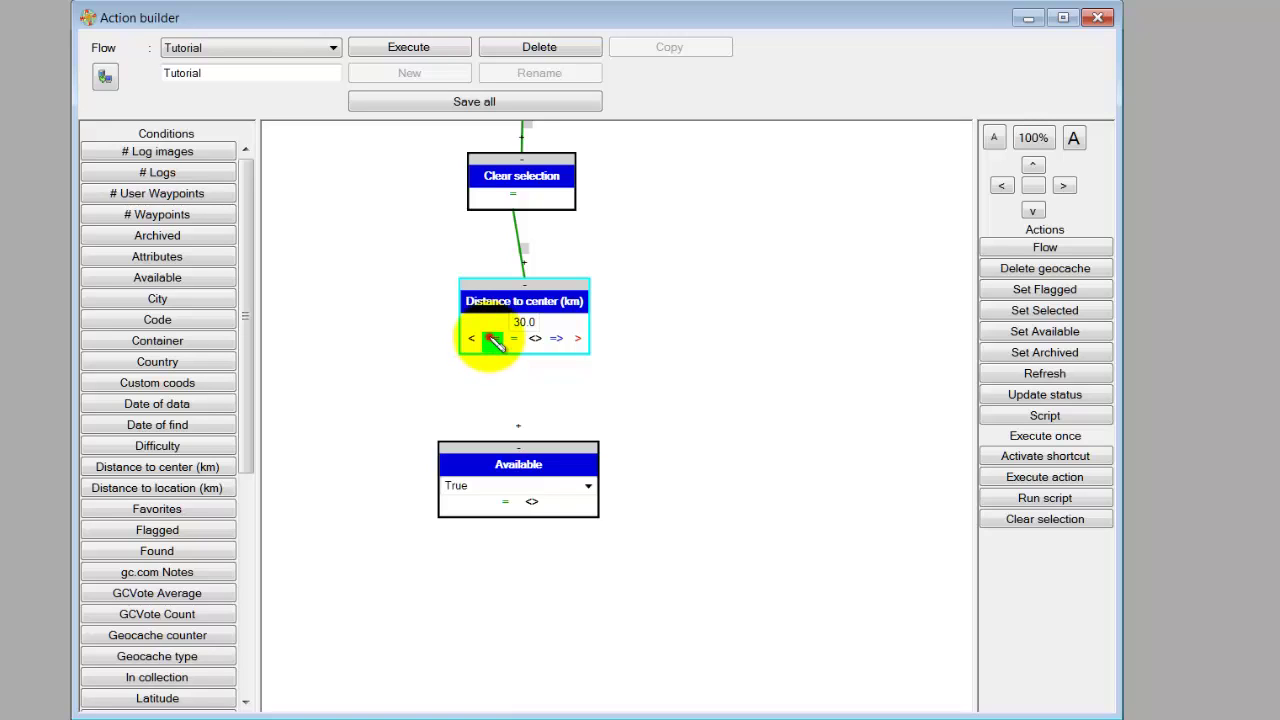
left_click_drag(493, 340, 519, 432)
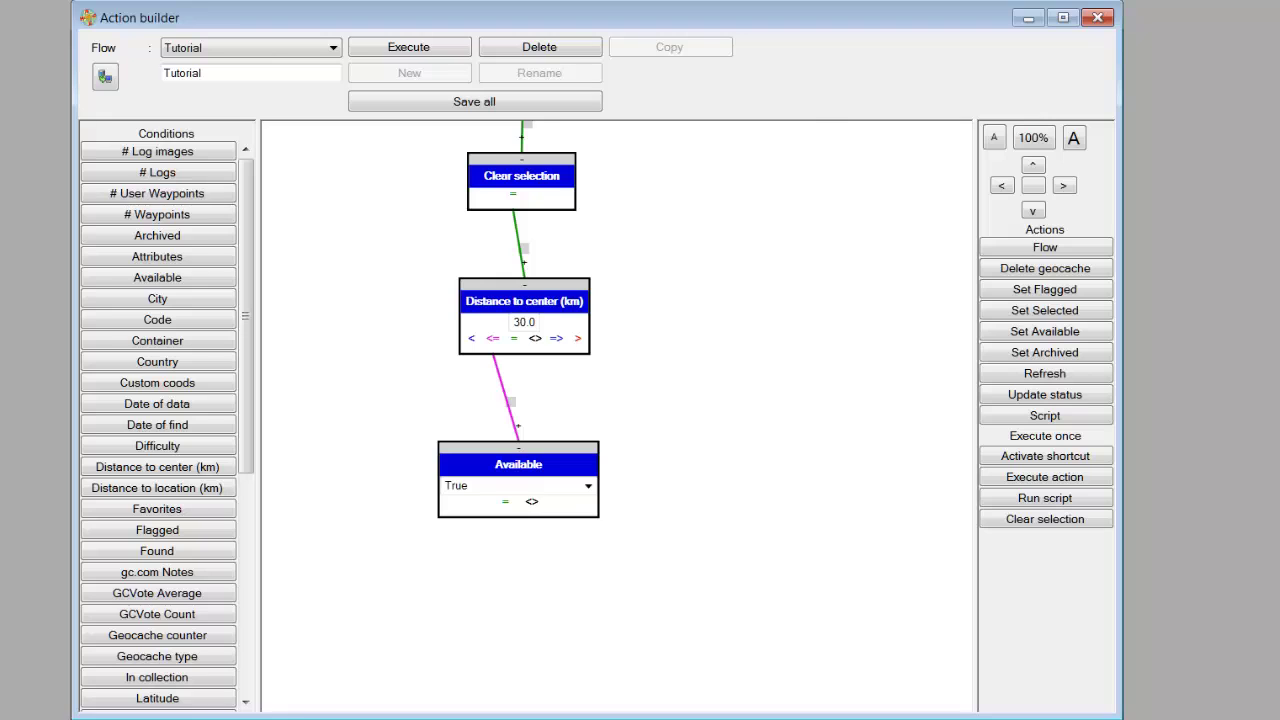
Check the next criterion in the notes and add a Geocache type condition below the Available block.
key("alt+Tab")
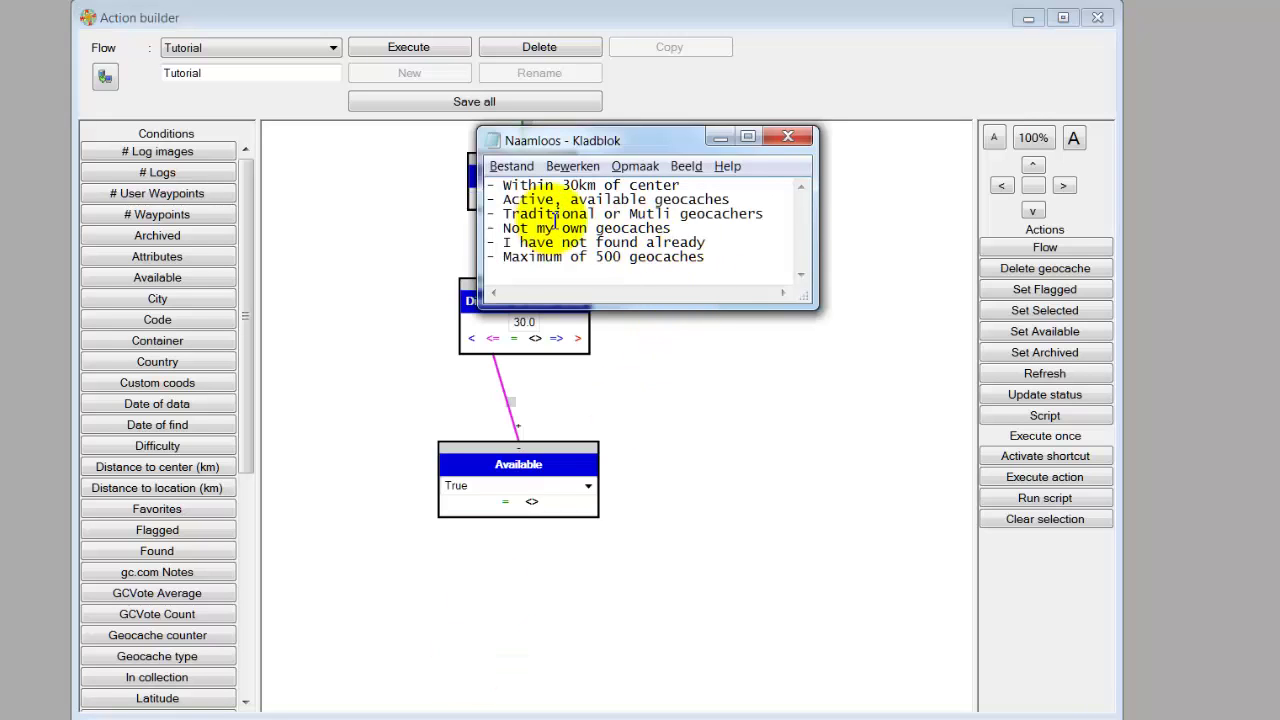
left_click(724, 409)
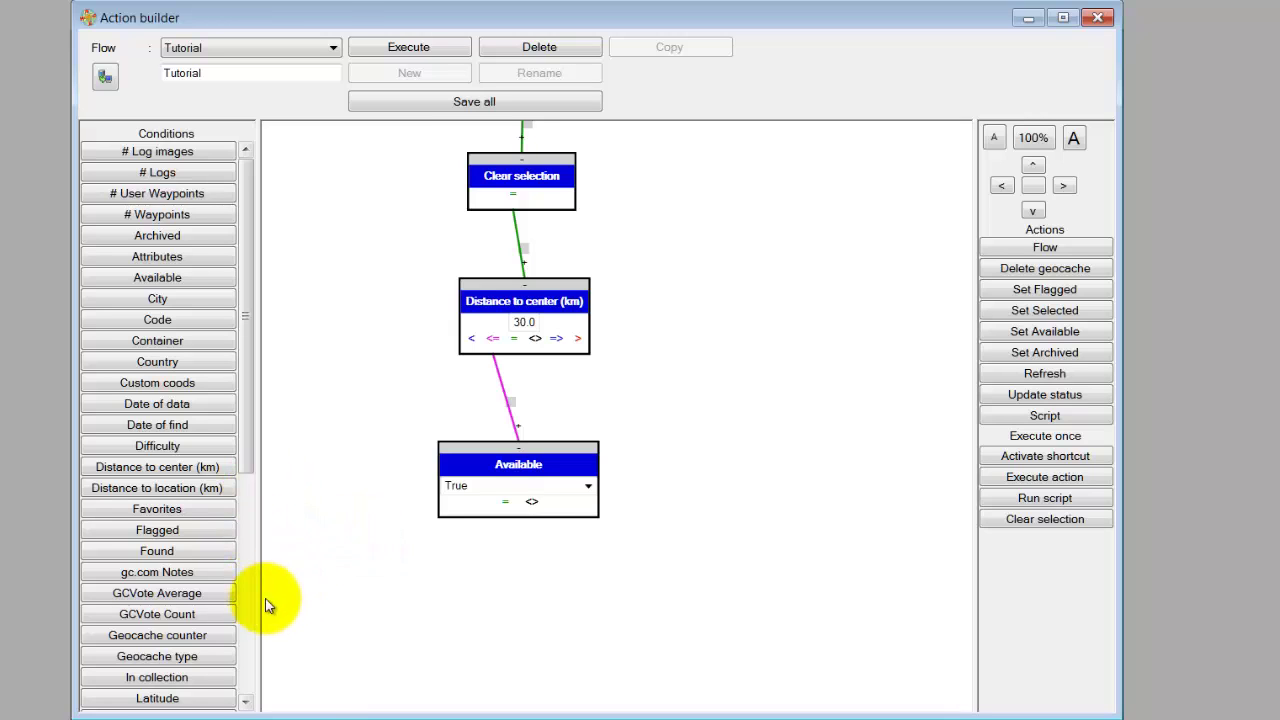
left_click_drag(202, 659, 366, 252)
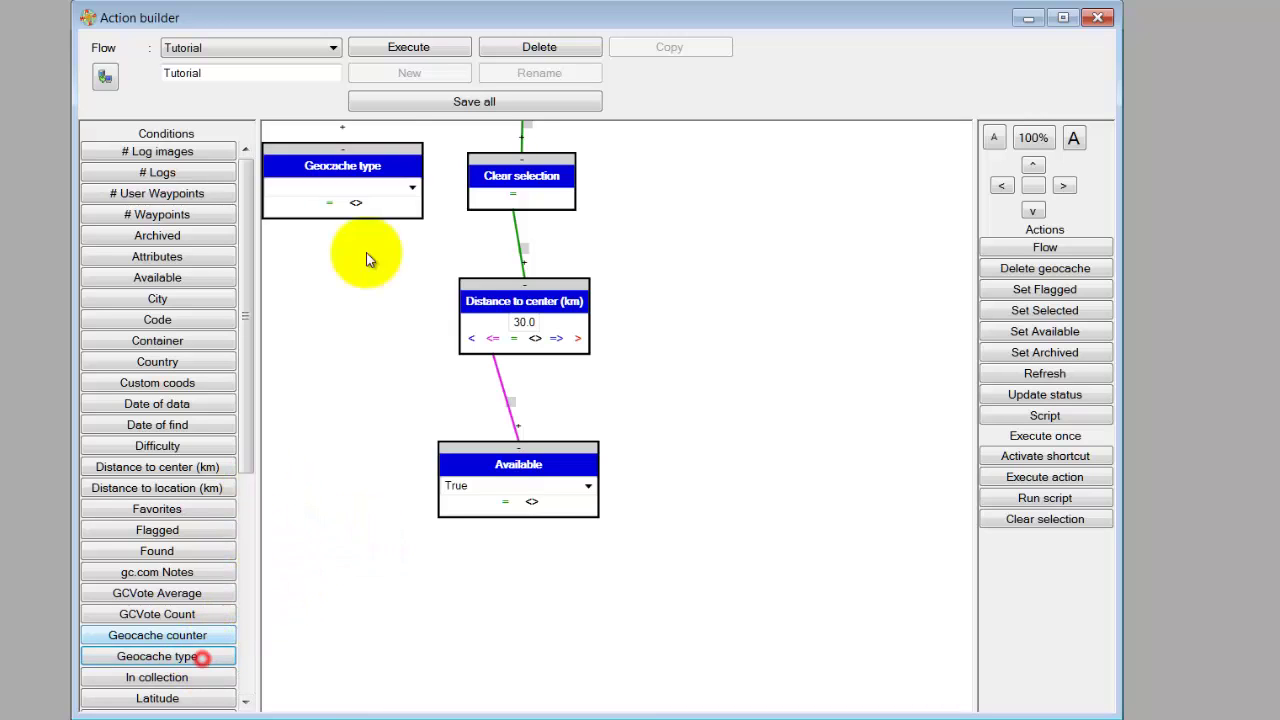
left_click_drag(363, 148, 459, 609)
Keep the Available condition at True and connect its = output to the Geocache type block.
left_click(458, 487)
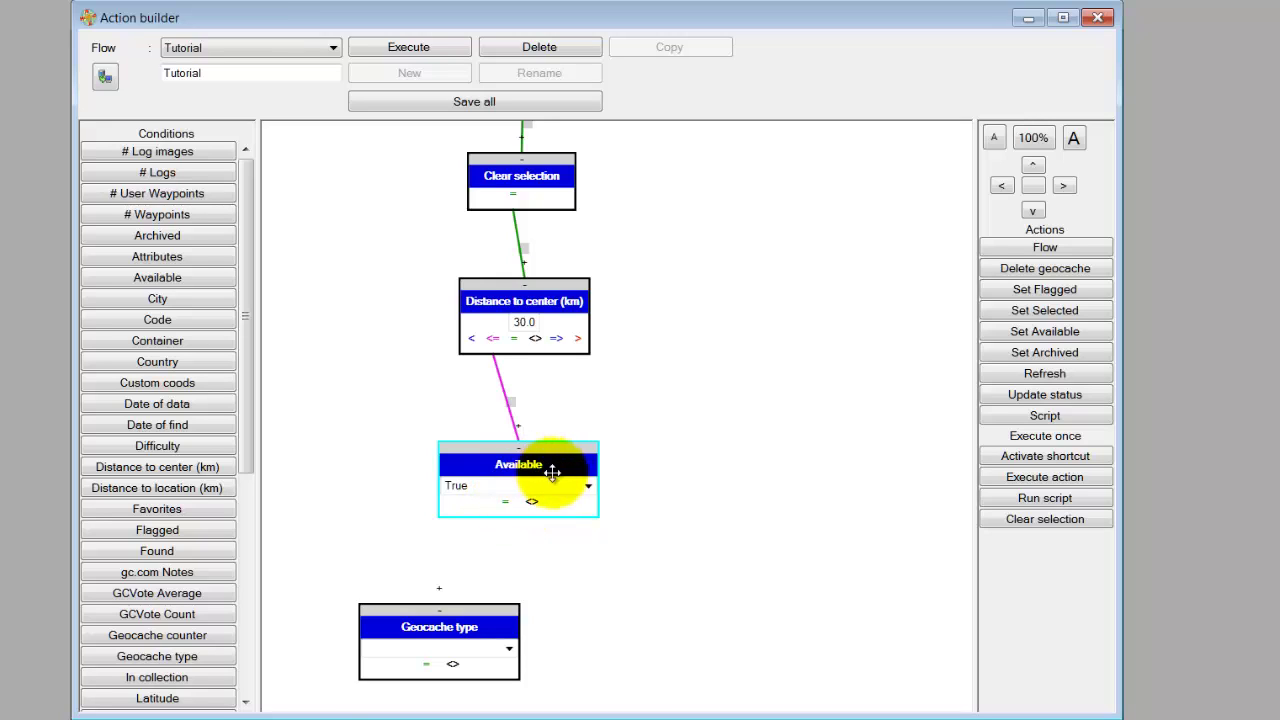
left_click(594, 485)
left_click(594, 485)
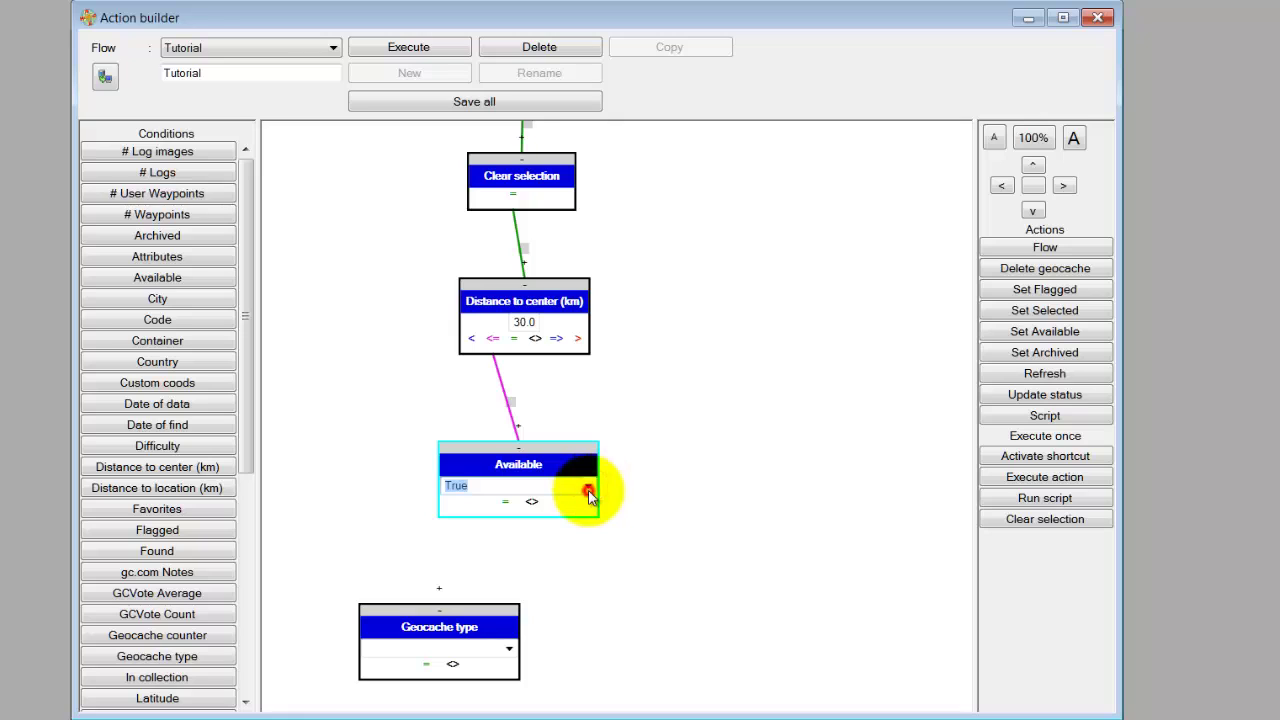
left_click(588, 485)
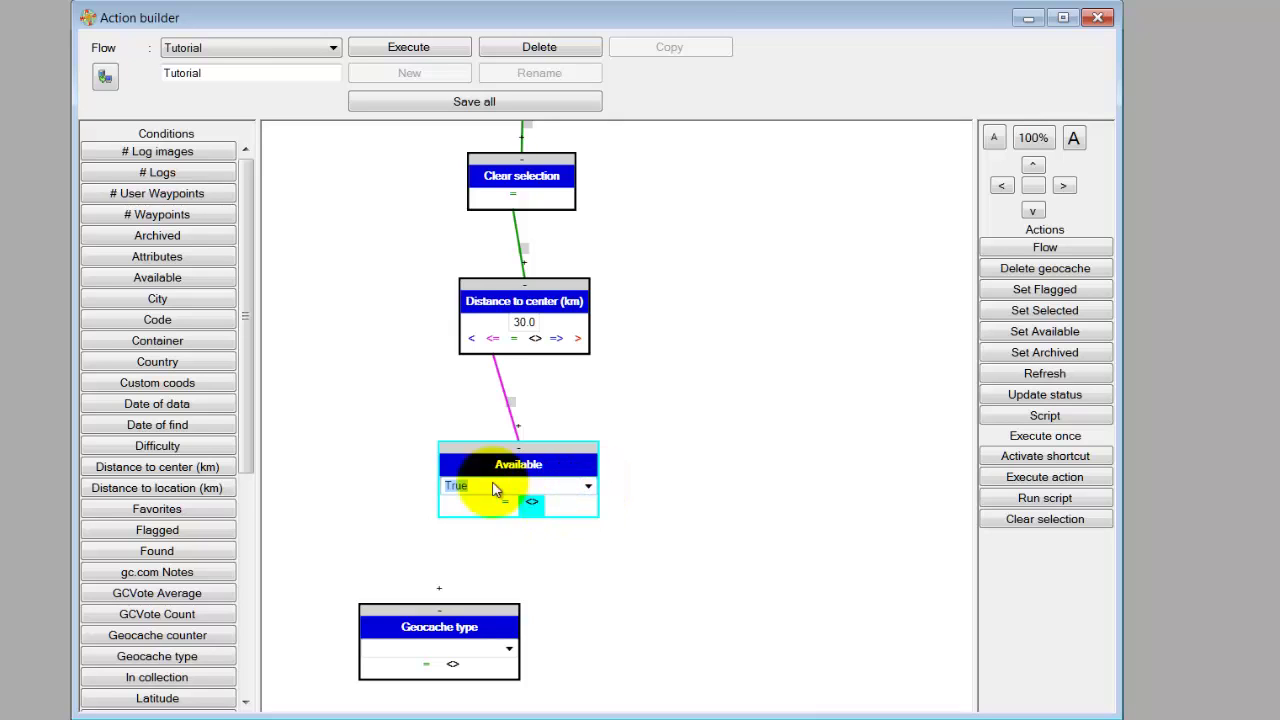
left_click(557, 571)
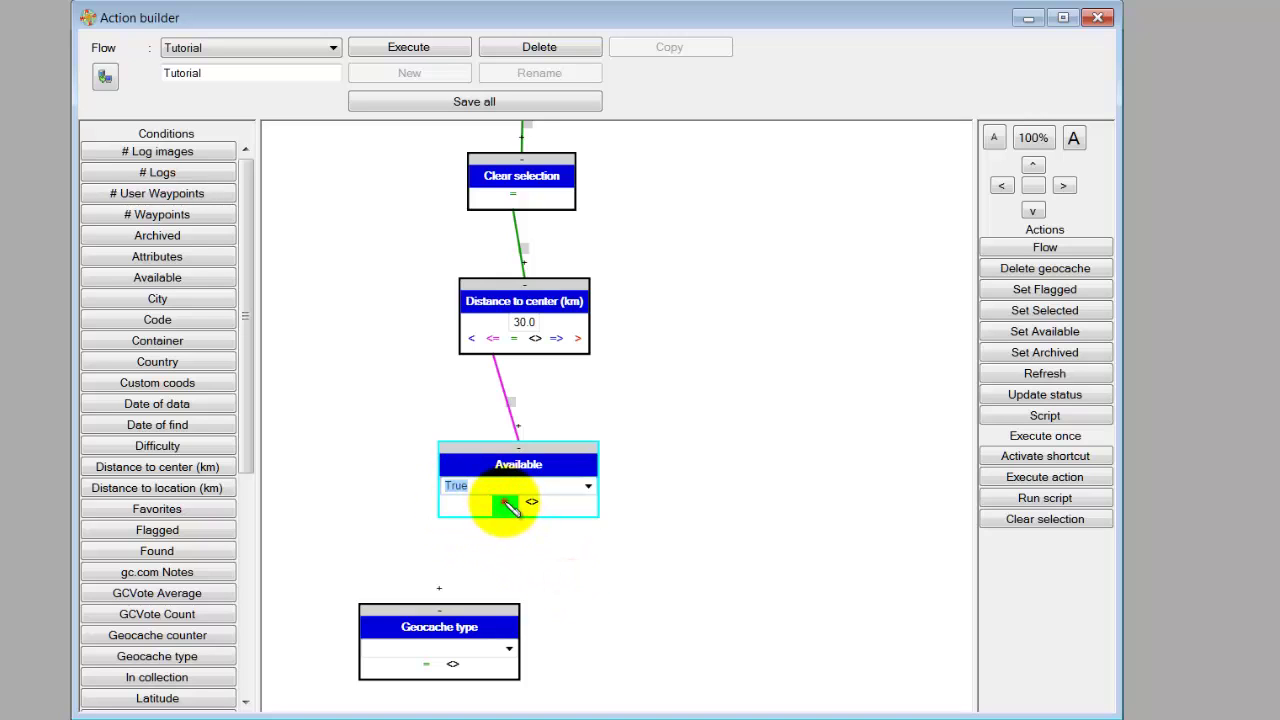
left_click_drag(507, 508, 440, 592)
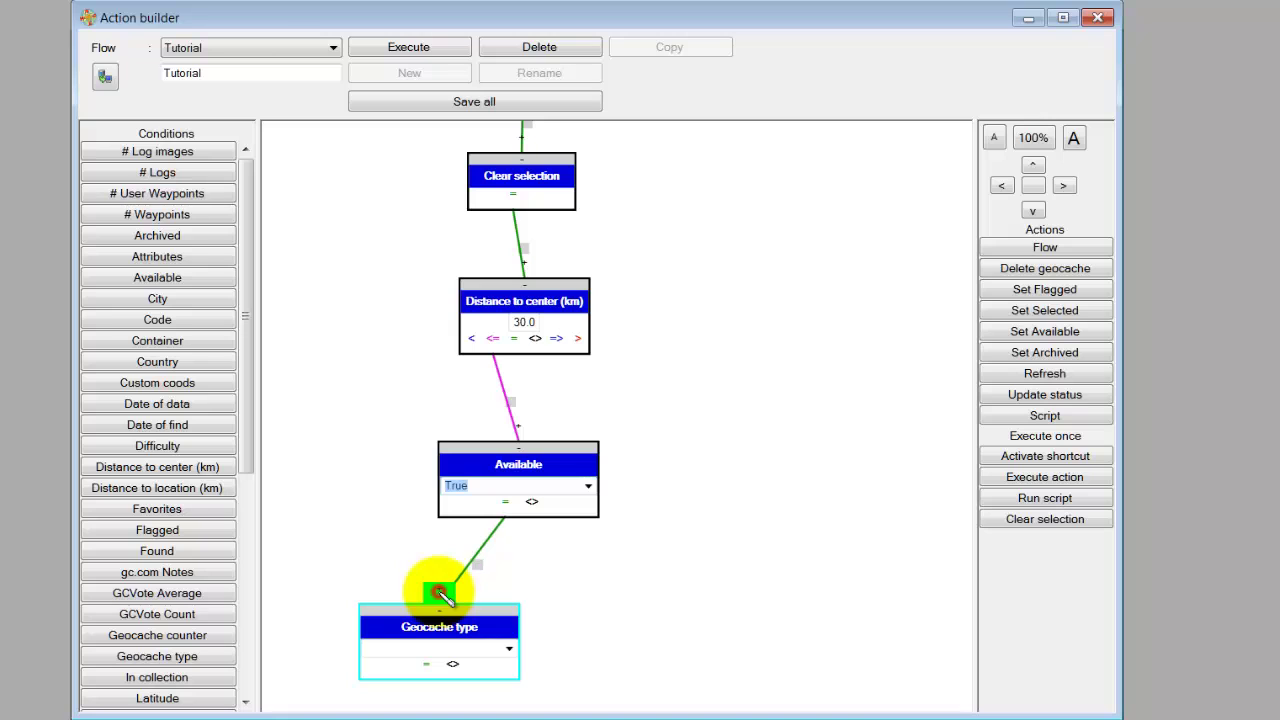
Set the Geocache type condition to Traditional Cache.
left_click_drag(613, 630, 611, 418)
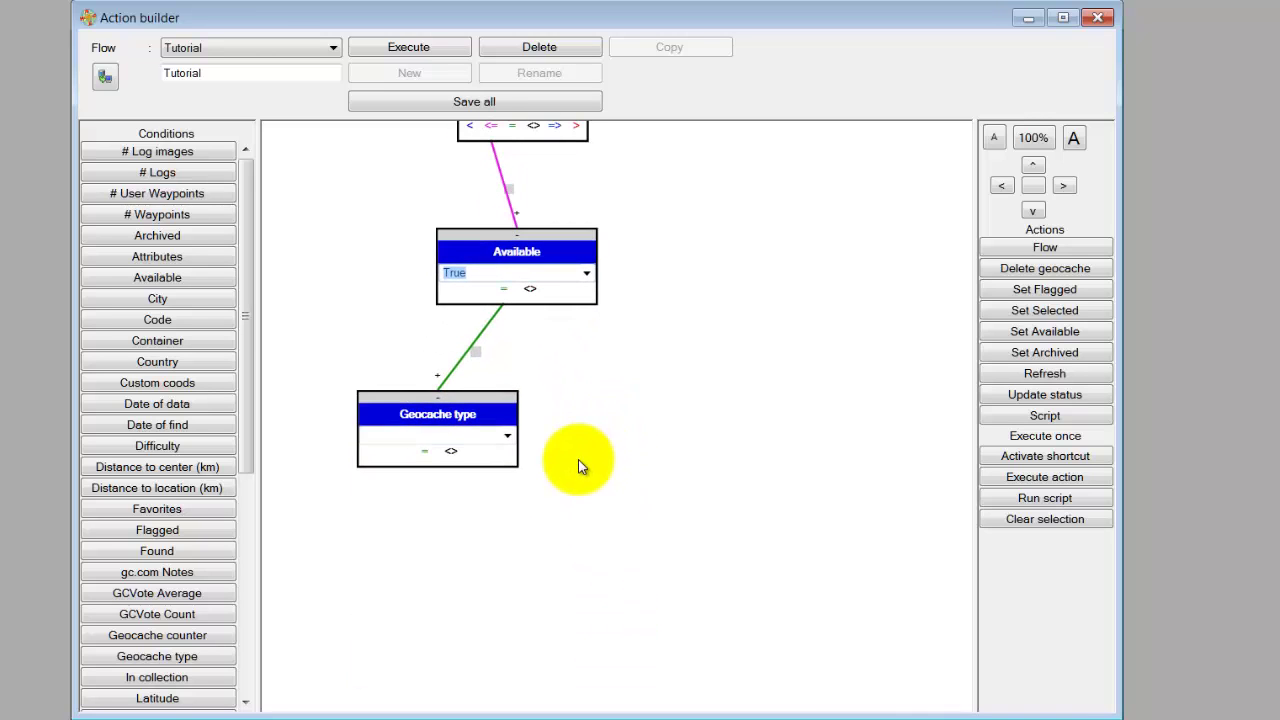
left_click(505, 437)
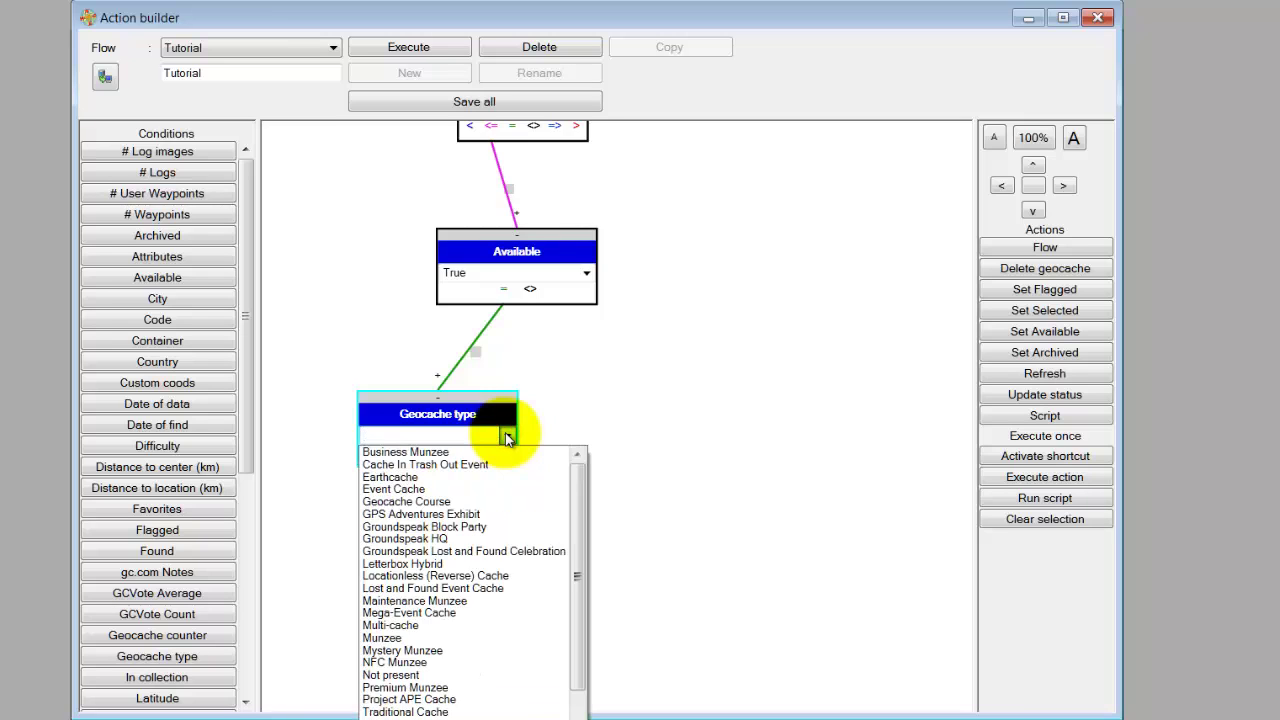
left_click(470, 712)
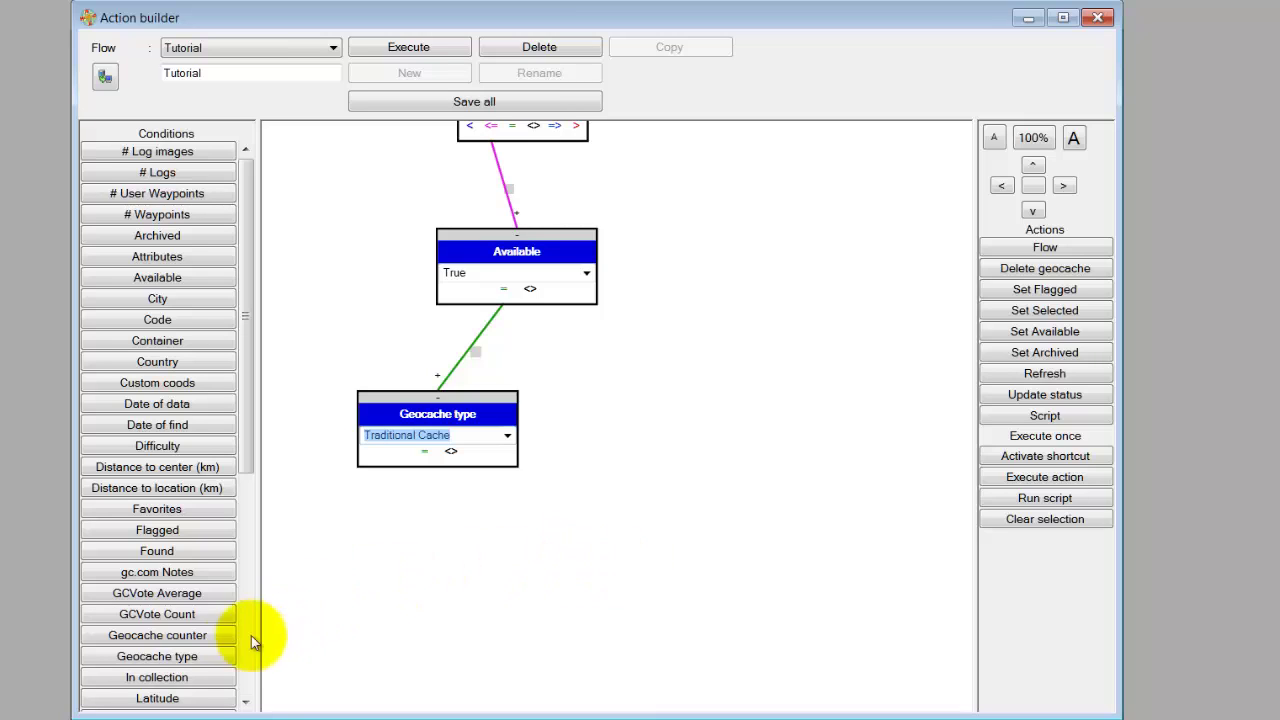
Add a second Geocache type condition beside the first, connect Available's = output to it and set it to Multi-cache.
left_click_drag(195, 660, 726, 395)
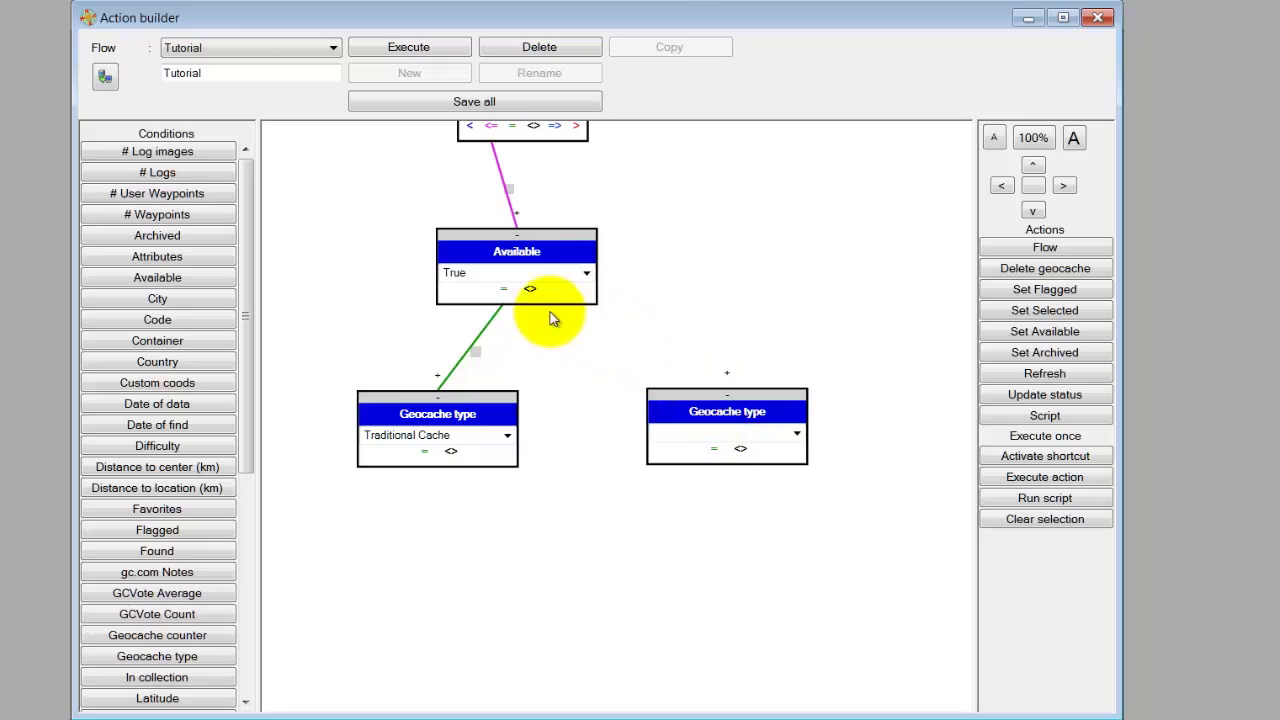
left_click(504, 292)
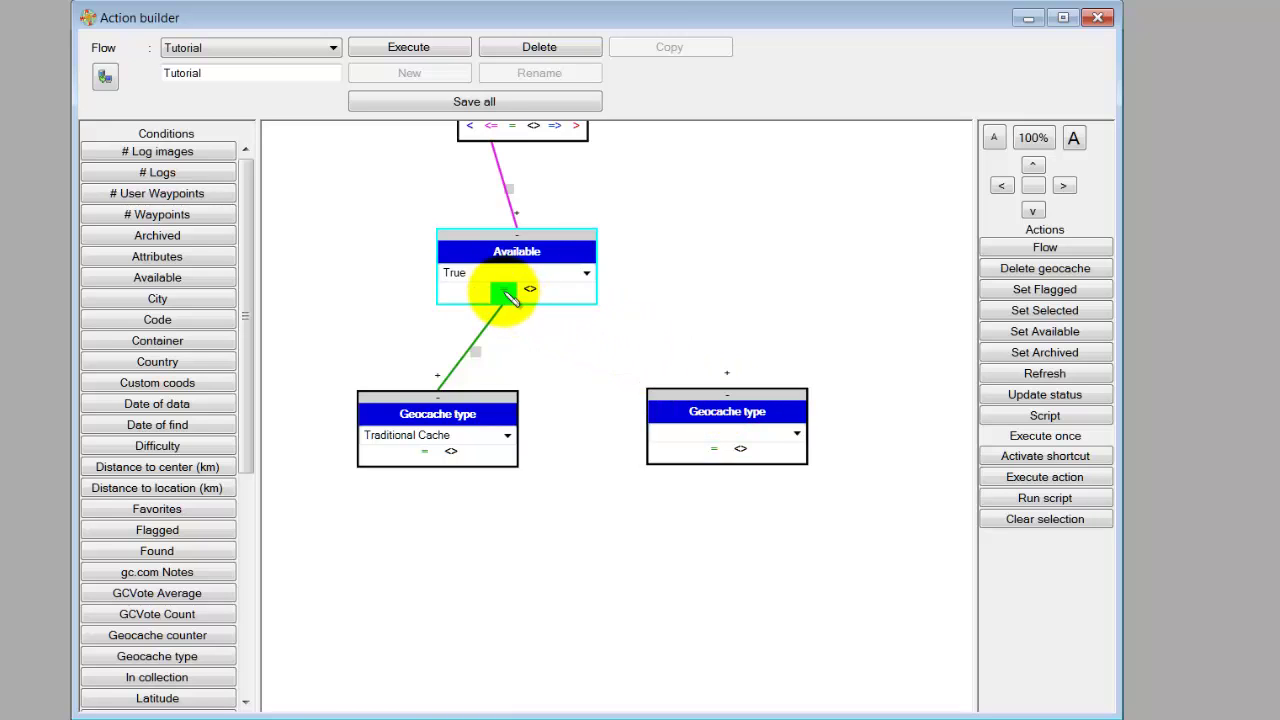
left_click_drag(504, 292, 729, 373)
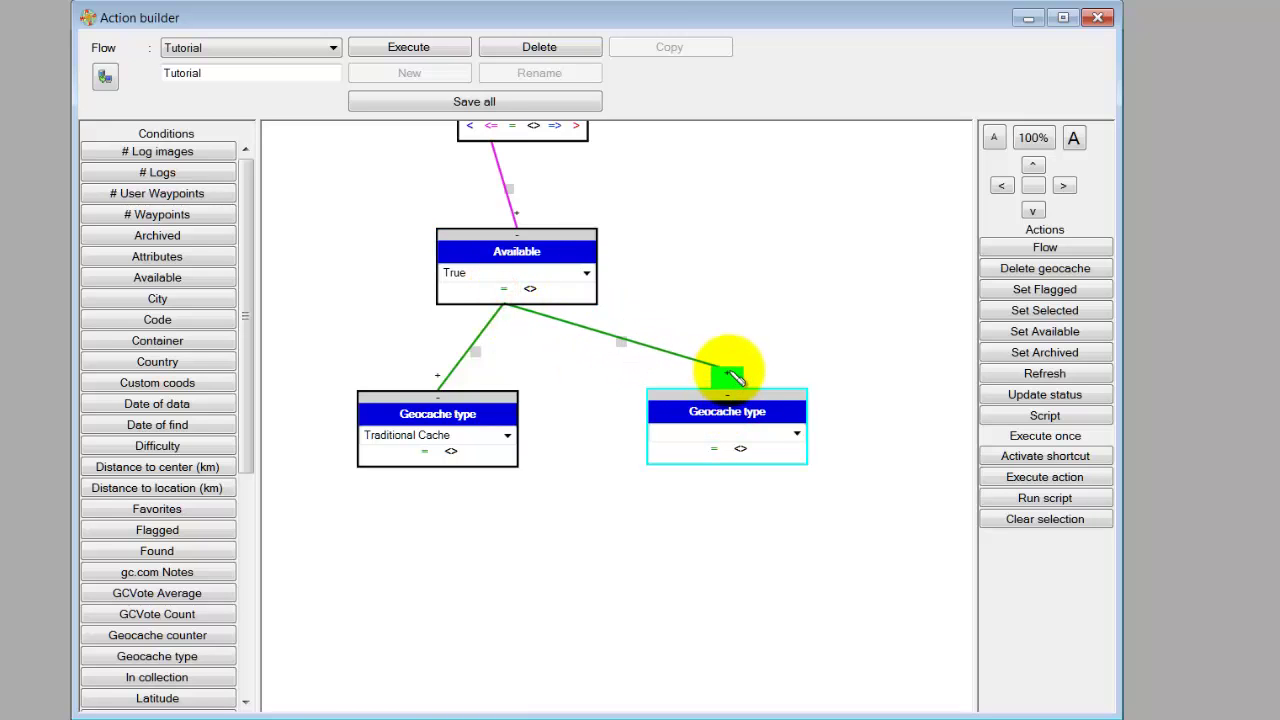
left_click(797, 433)
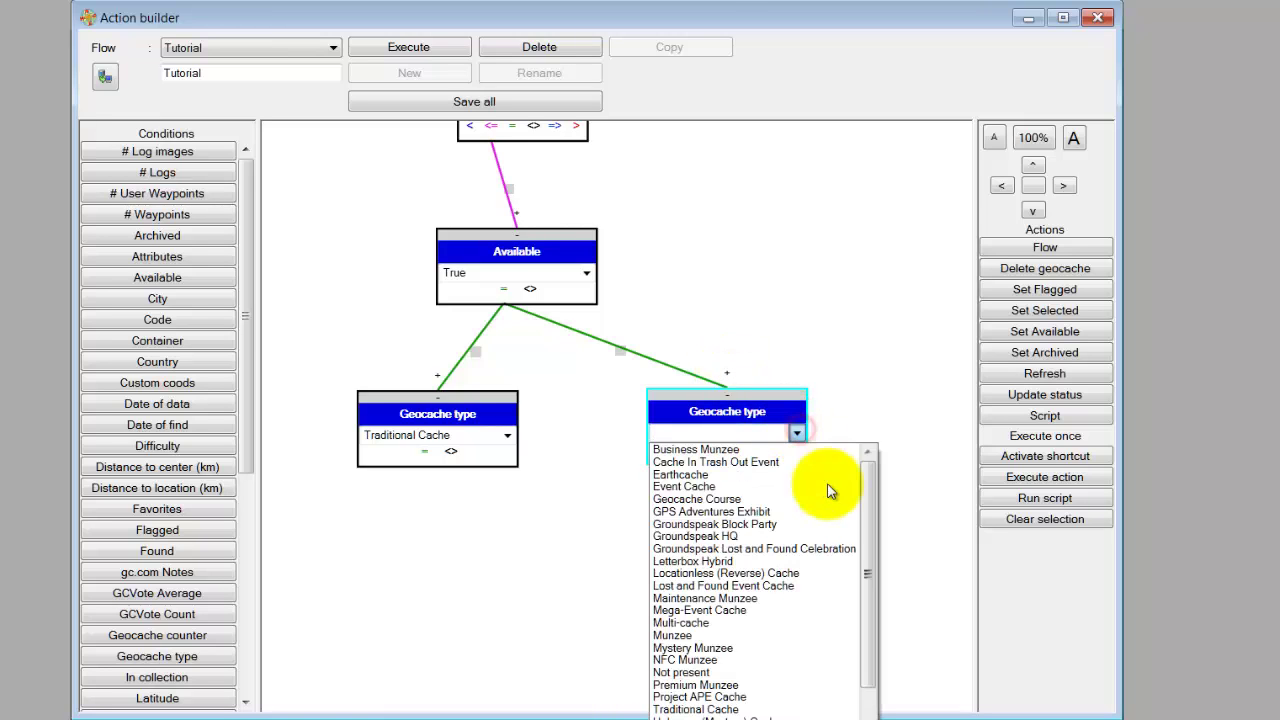
left_click(783, 626)
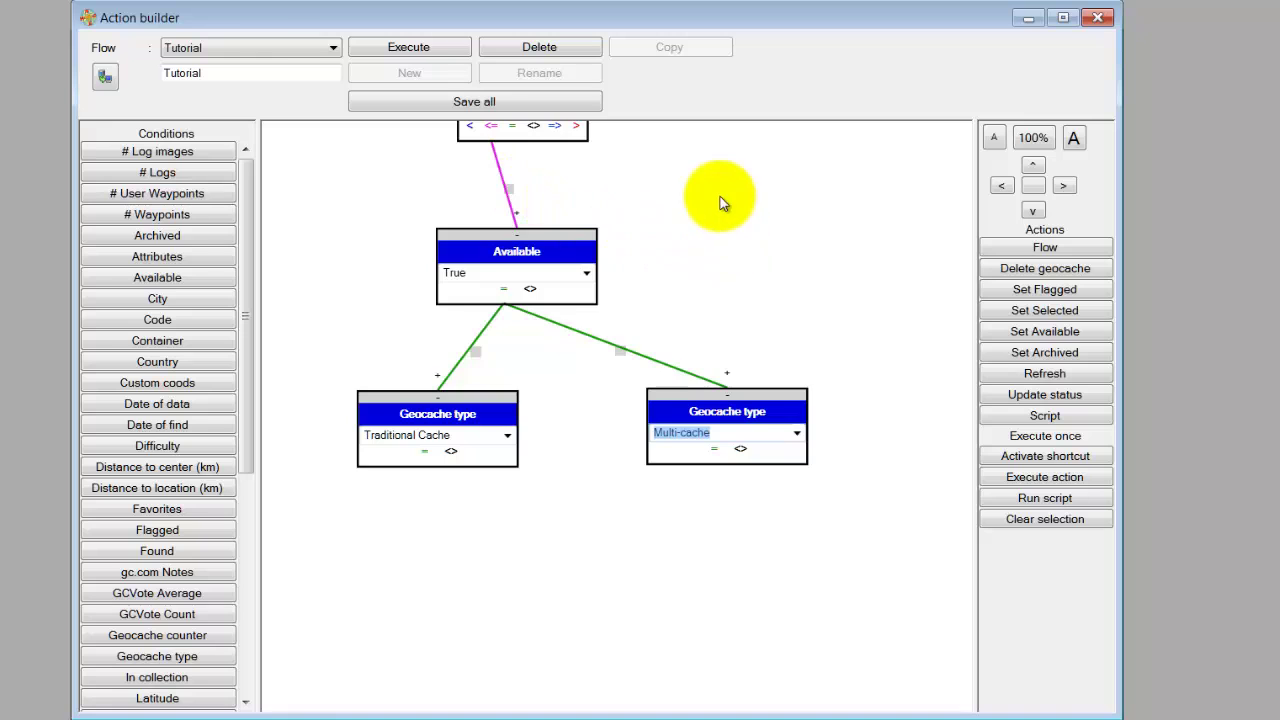
left_click_drag(720, 197, 735, 488)
mouse_move(791, 294)
left_mouse_down()
mouse_move(791, 500)
mouse_move(759, 447)
left_mouse_up()
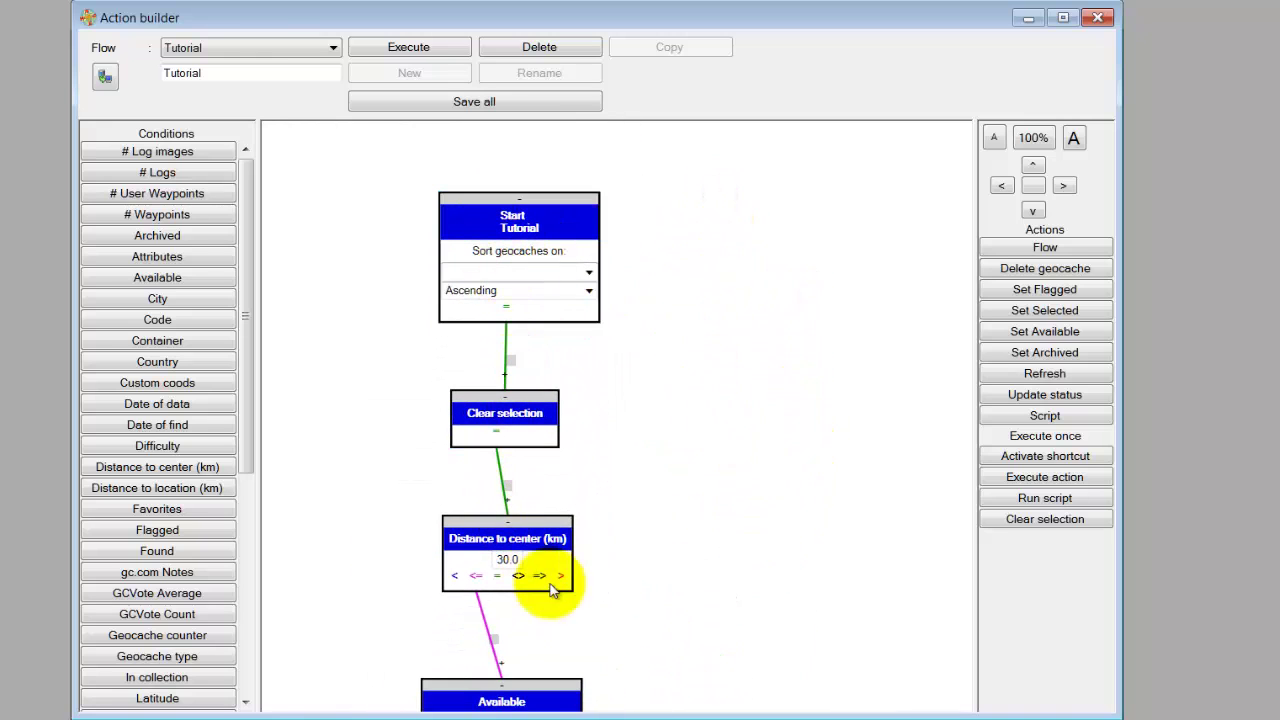
left_click_drag(680, 628, 696, 286)
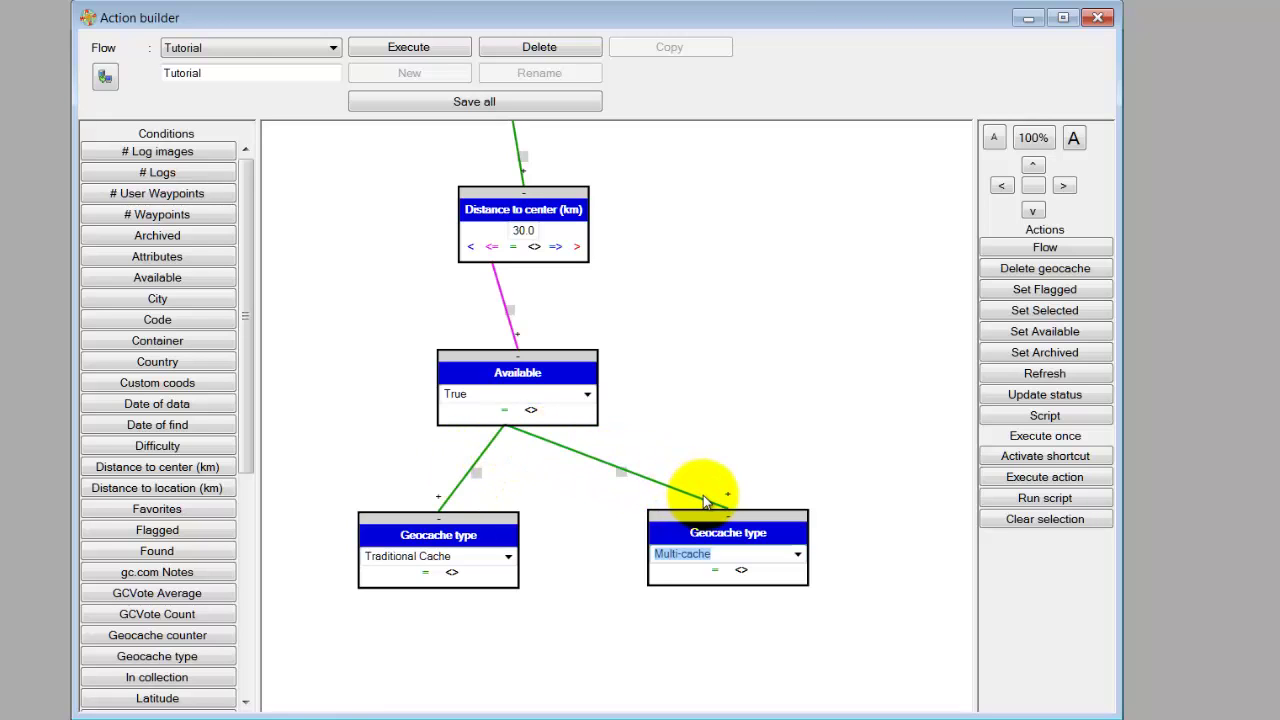
left_click_drag(760, 428, 751, 339)
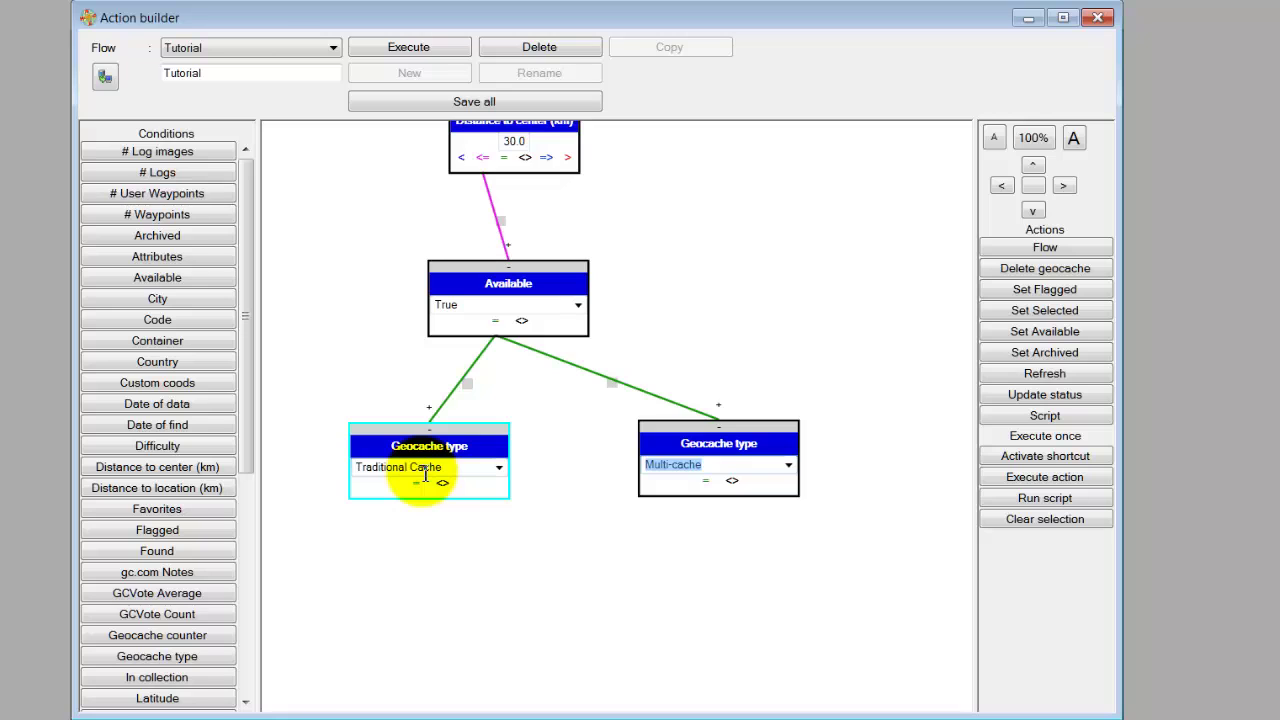
Check the remaining criteria in the notes and add a Found condition below the two Geocache type blocks.
scroll(598, 540, "down", 3)
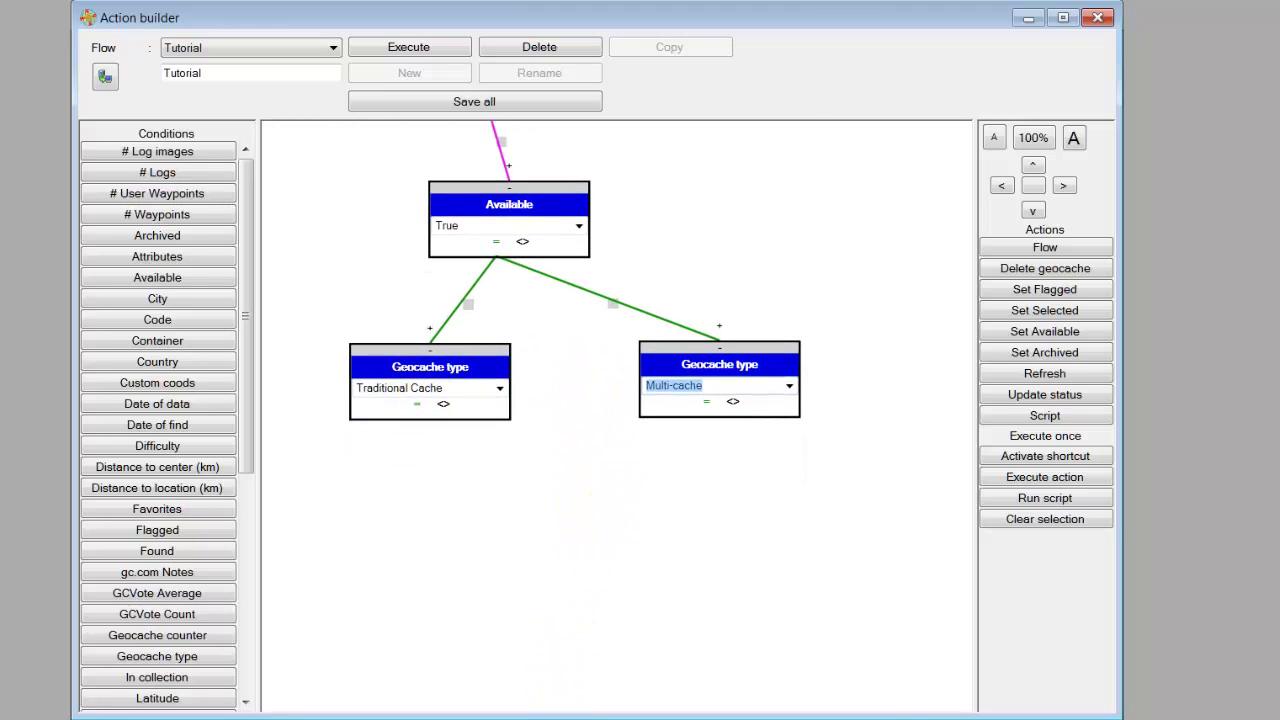
left_click(588, 718)
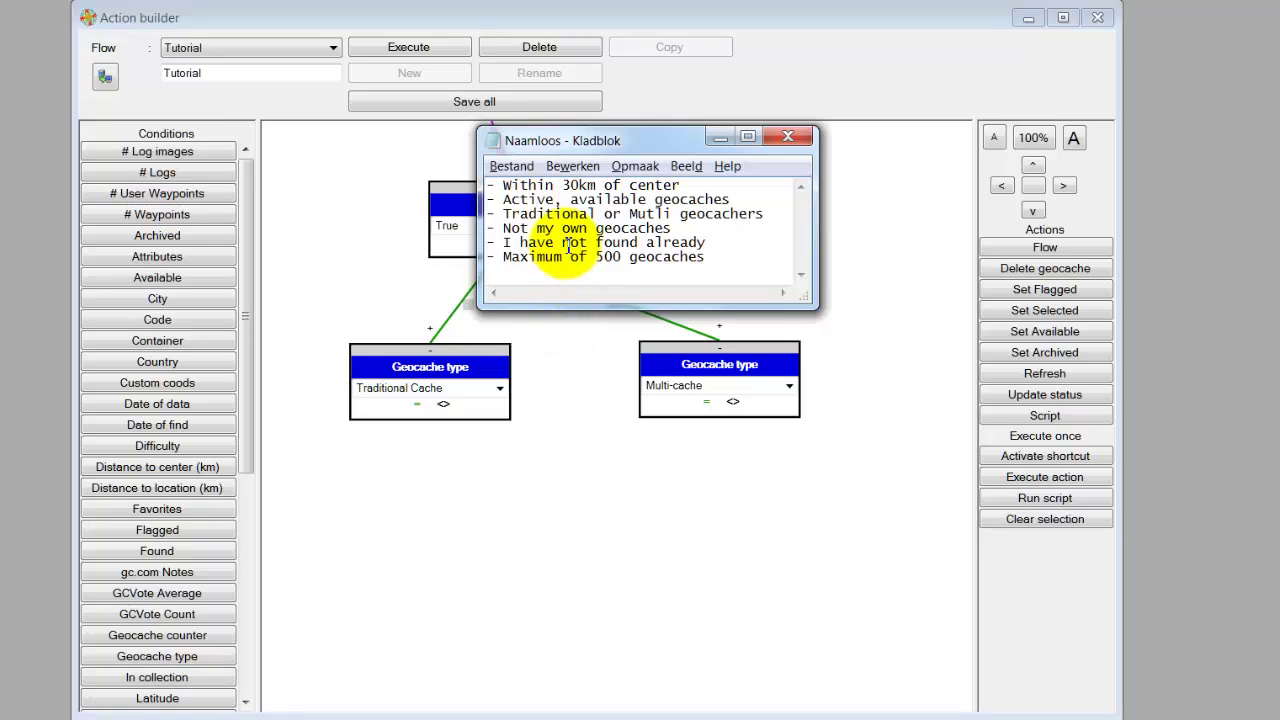
left_click(600, 484)
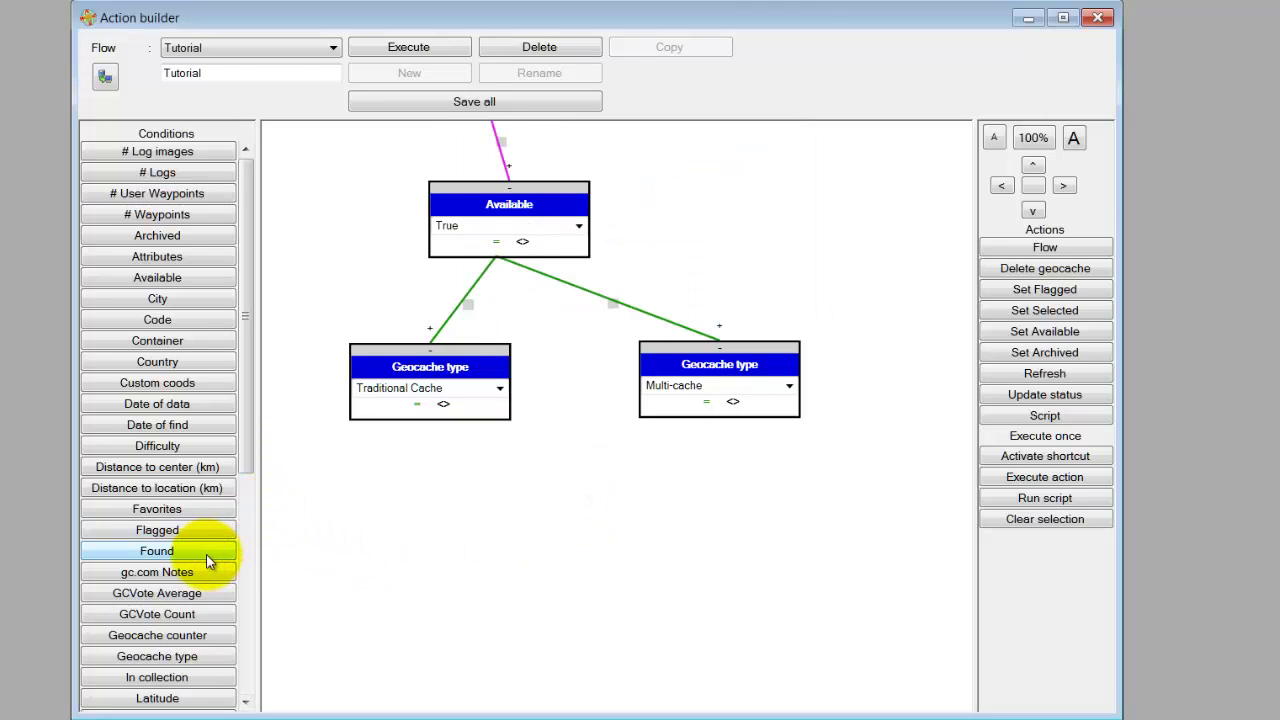
left_click_drag(206, 554, 485, 539)
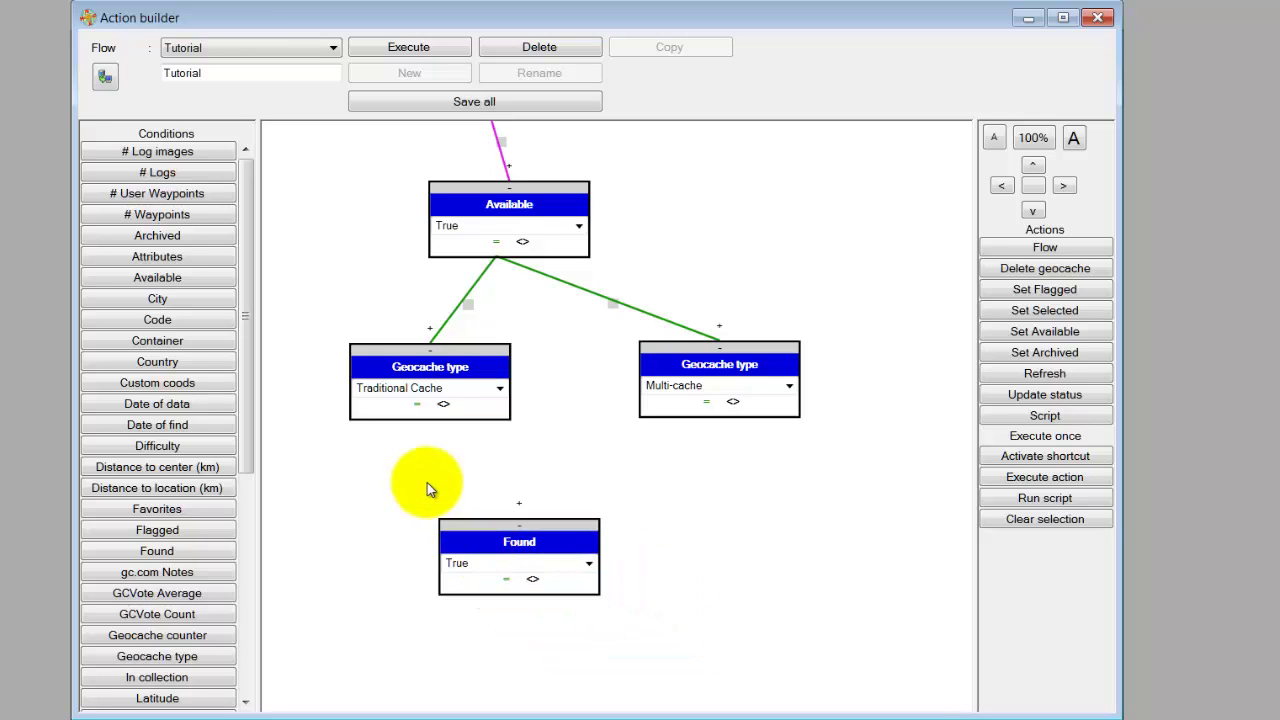
Connect the = outputs of both Geocache type blocks to the Found block and set Found to False.
left_click(418, 405)
left_click_drag(418, 408, 515, 497)
left_click_drag(706, 401, 515, 507)
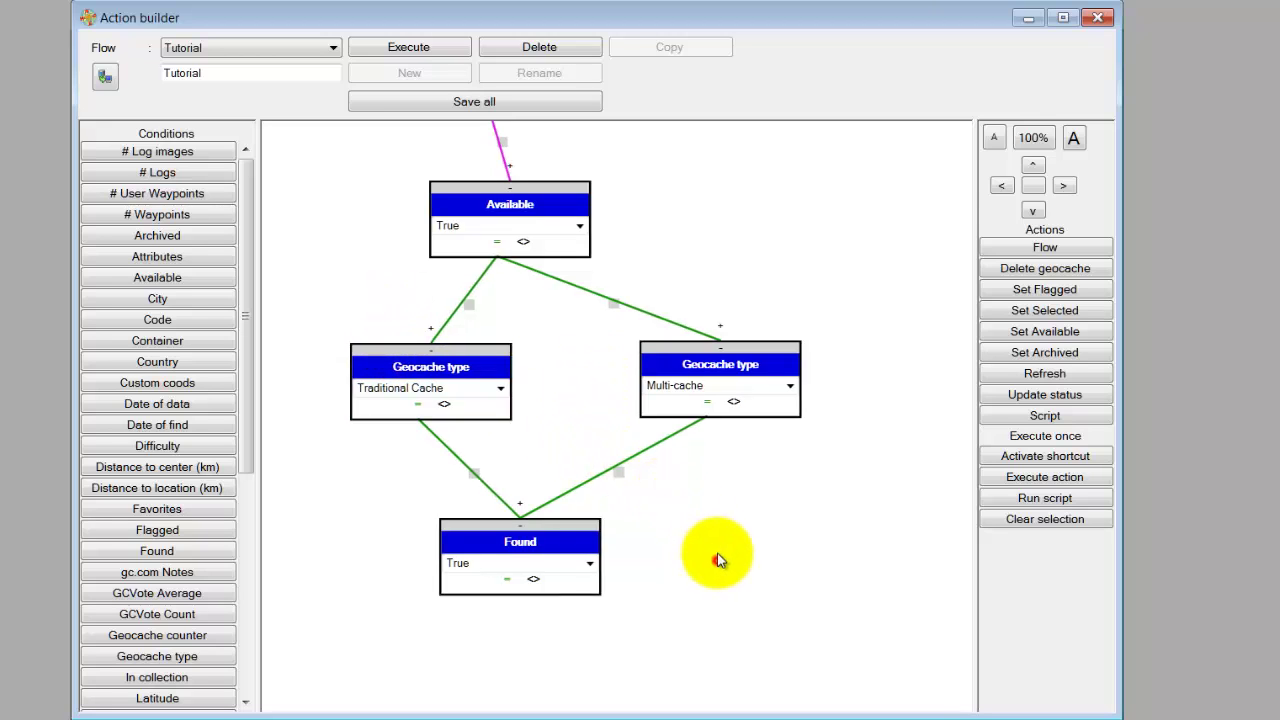
scroll(717, 555, "down", 1)
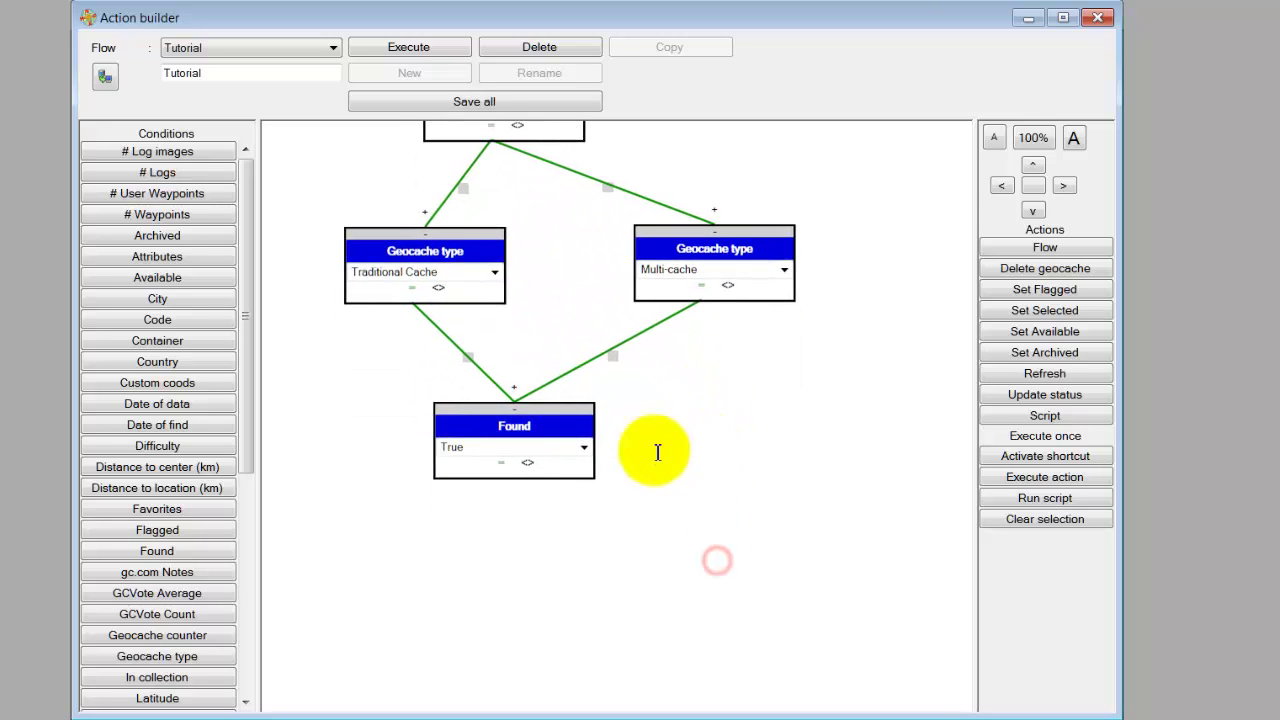
left_click(584, 447)
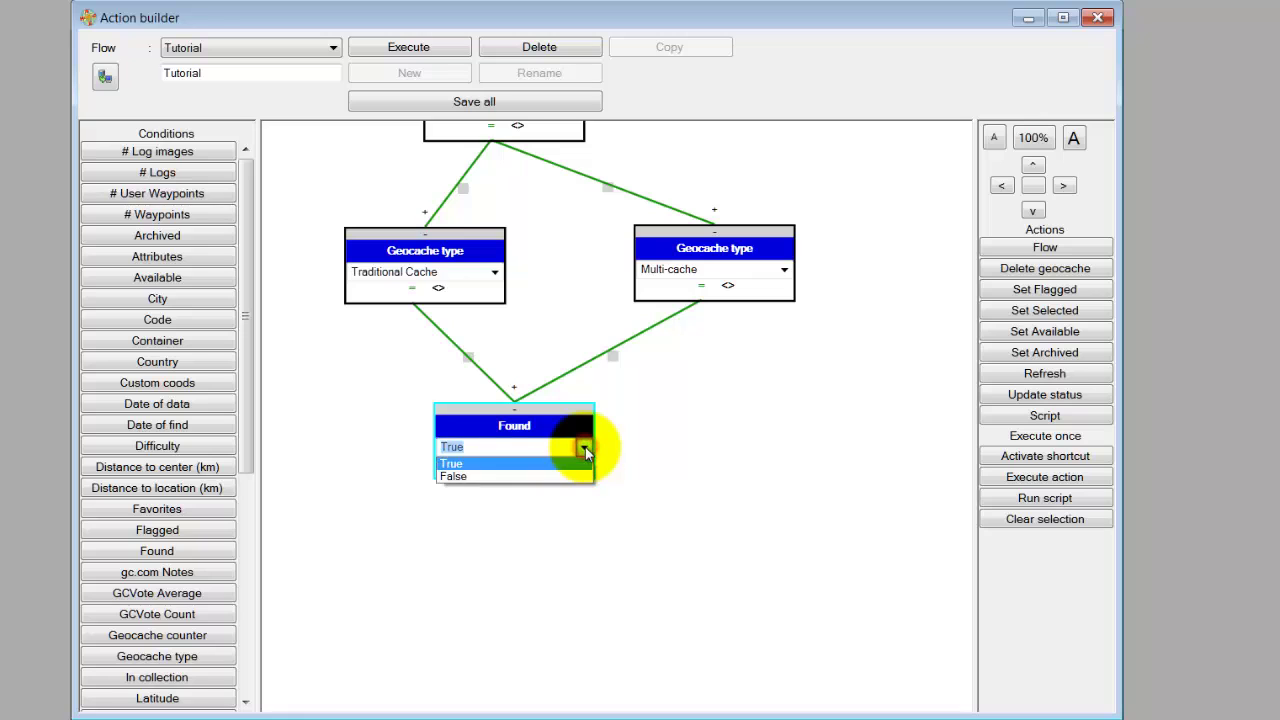
left_click(452, 475)
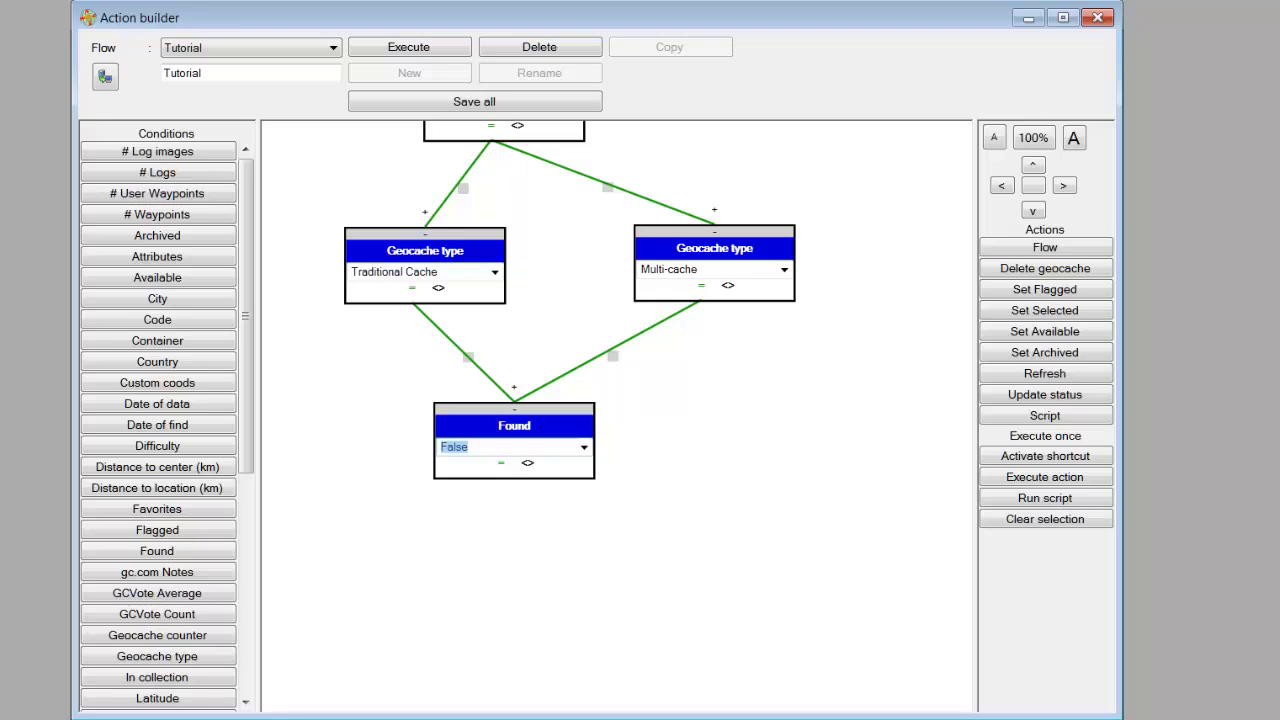
Check the criteria notes, add an Owner condition below the Found block, and connect Found's = output to it.
key("alt+Tab")
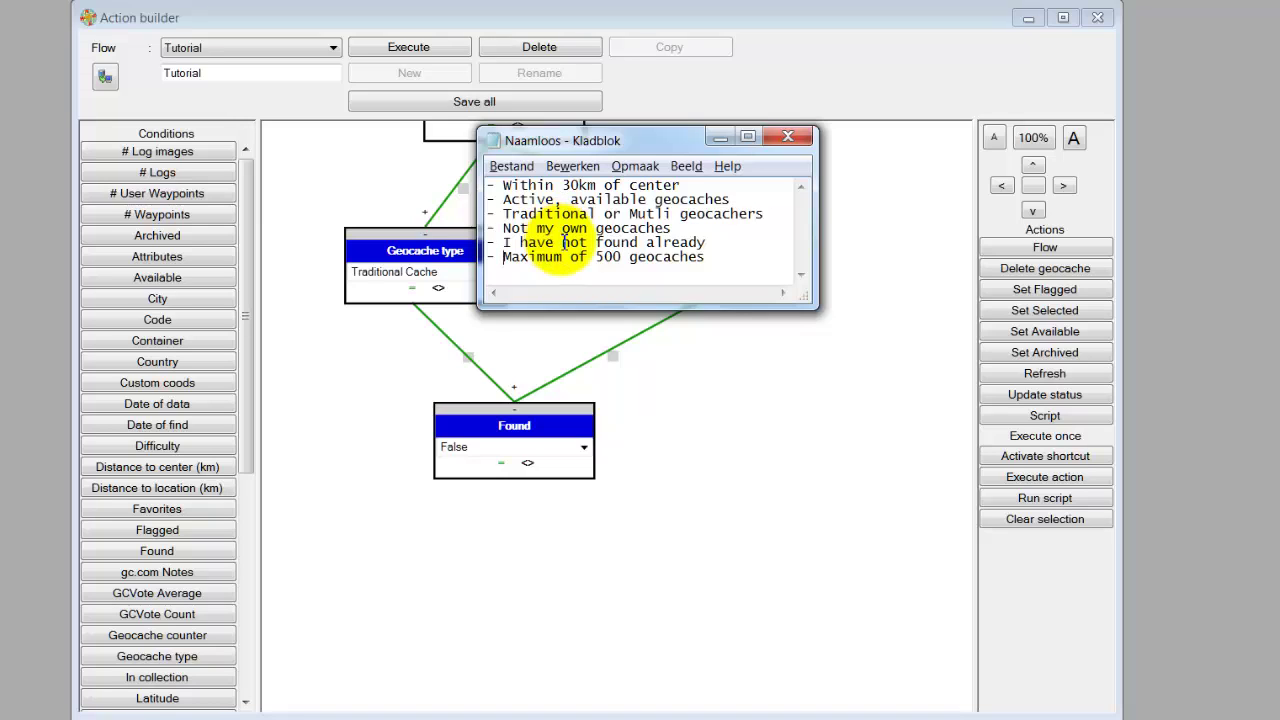
left_click(697, 463)
left_click_drag(697, 573, 697, 487)
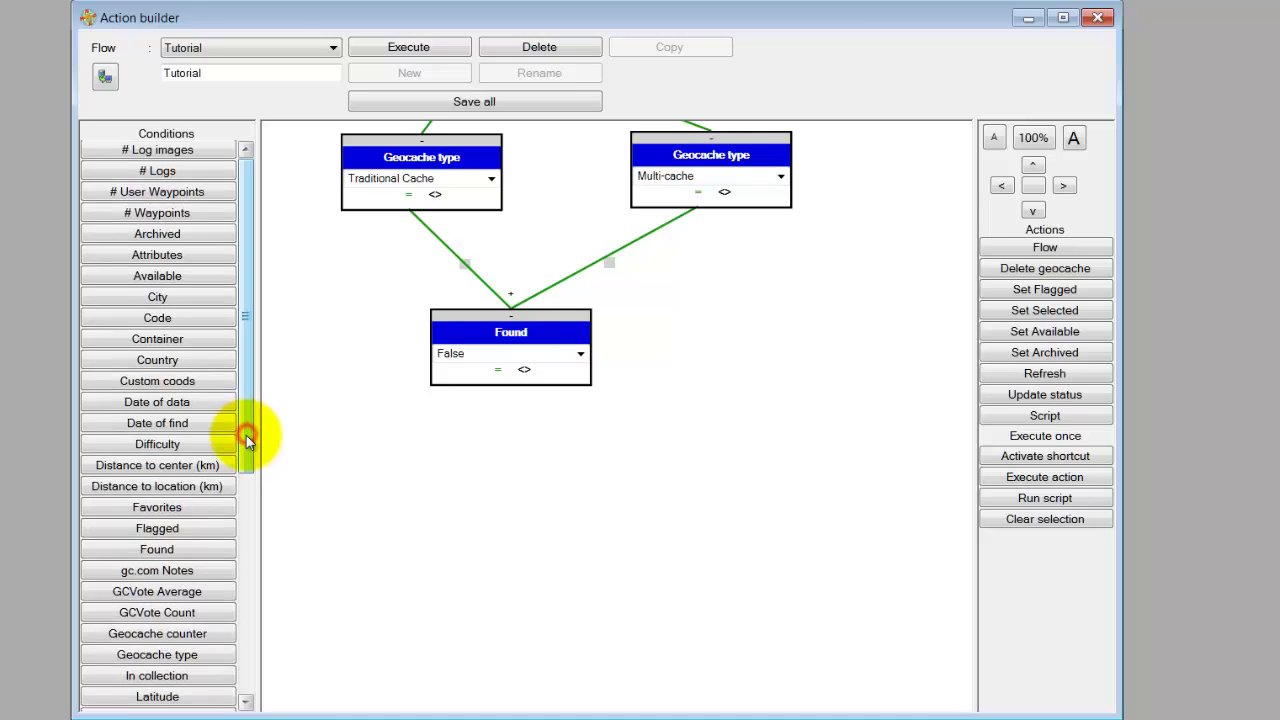
left_click_drag(246, 433, 240, 632)
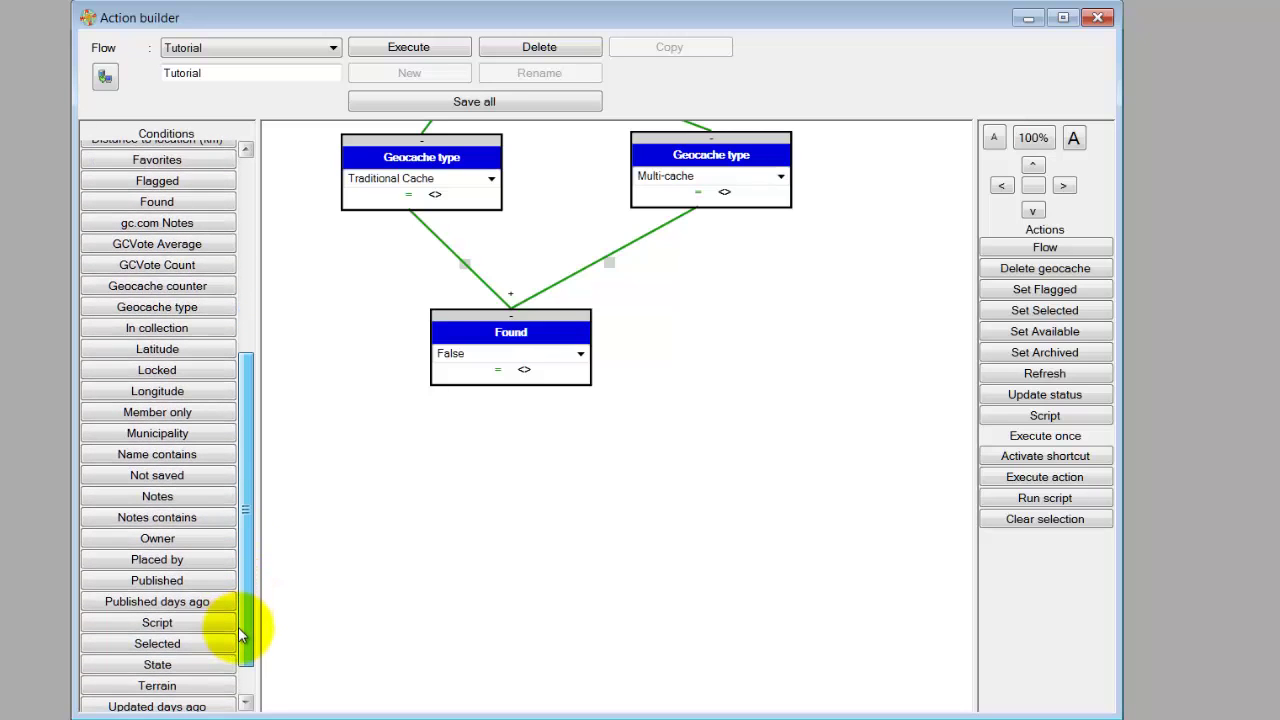
left_click(189, 543)
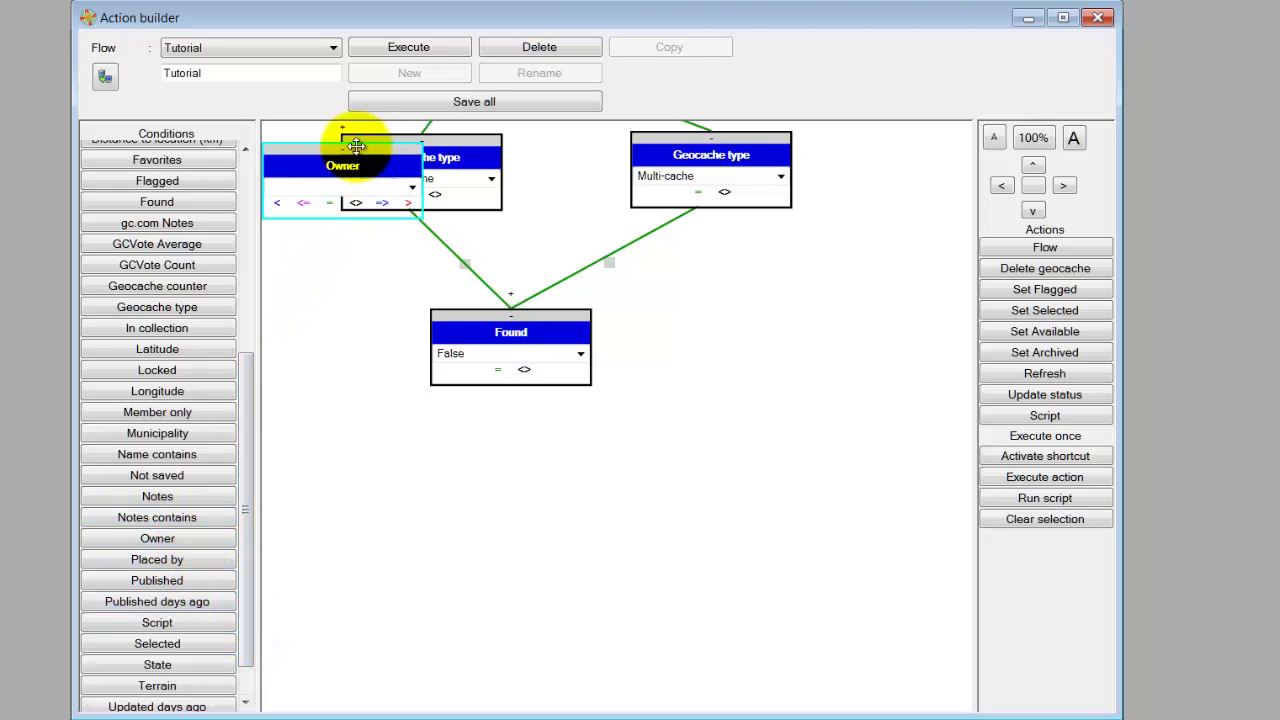
left_click_drag(348, 172, 522, 503)
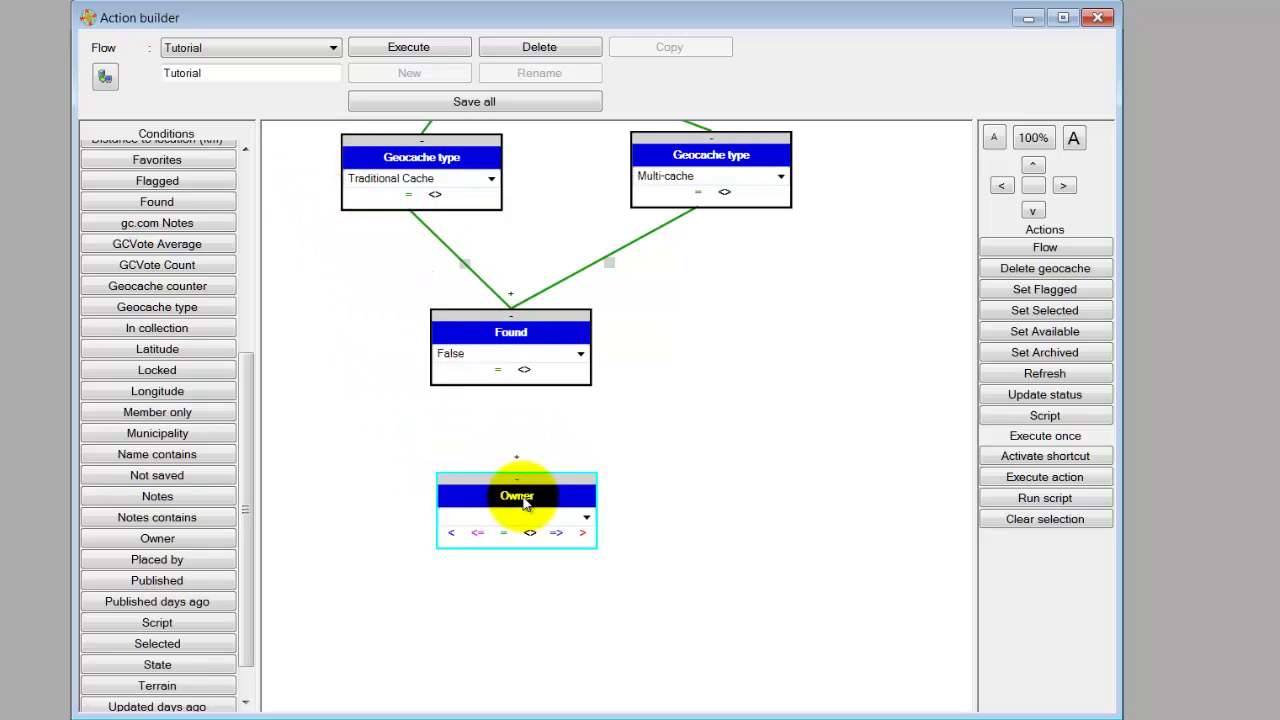
left_click_drag(497, 370, 514, 455)
Set the Owner condition to the user's own geocaching account name.
left_click(587, 518)
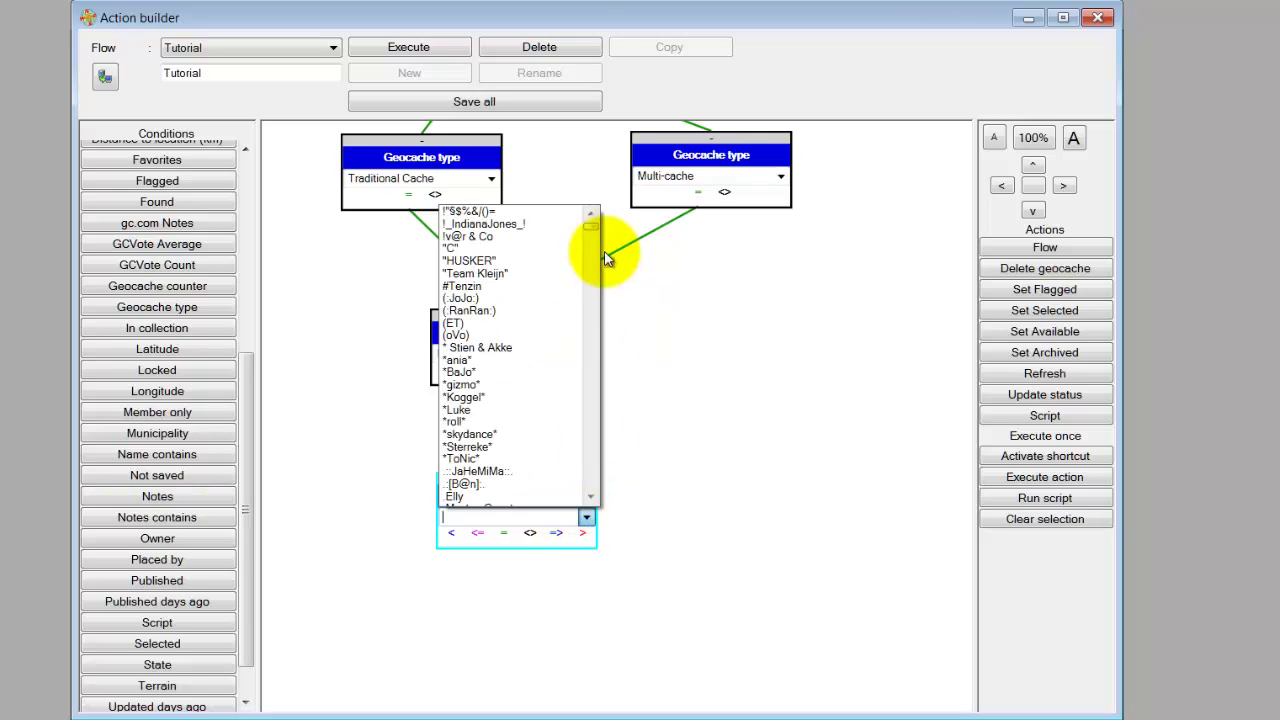
left_click_drag(594, 230, 605, 494)
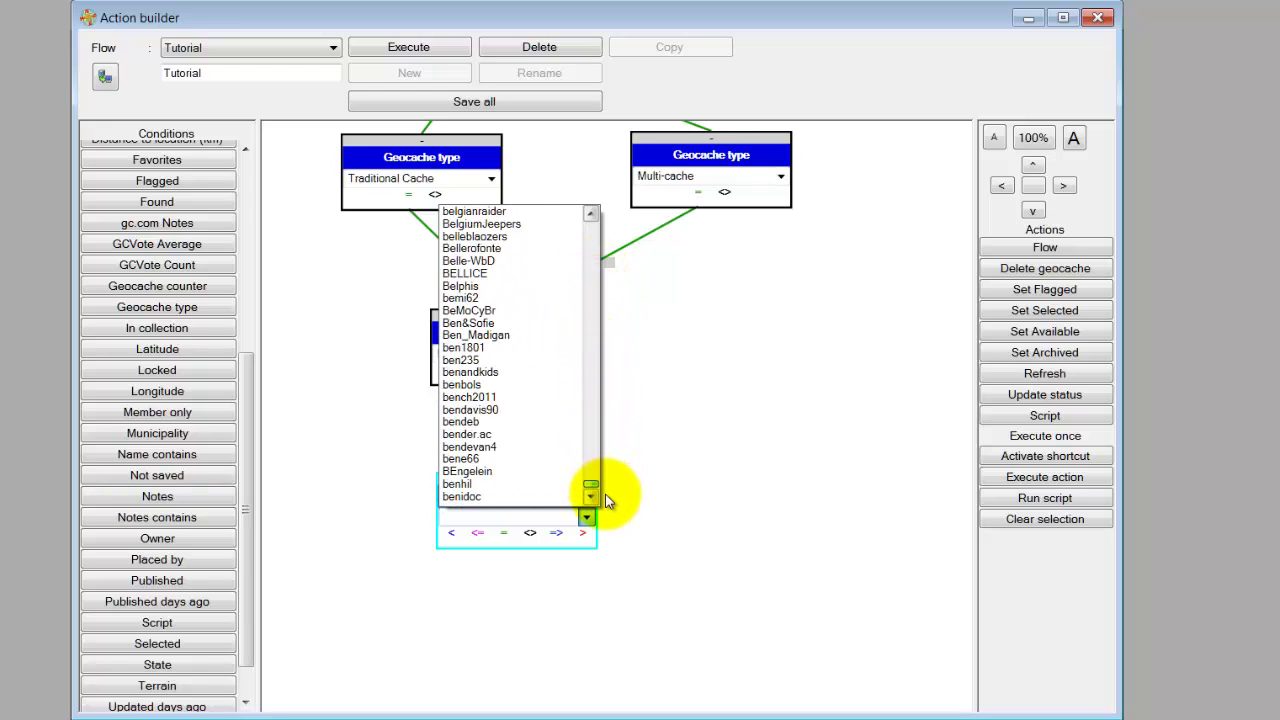
left_click(691, 505)
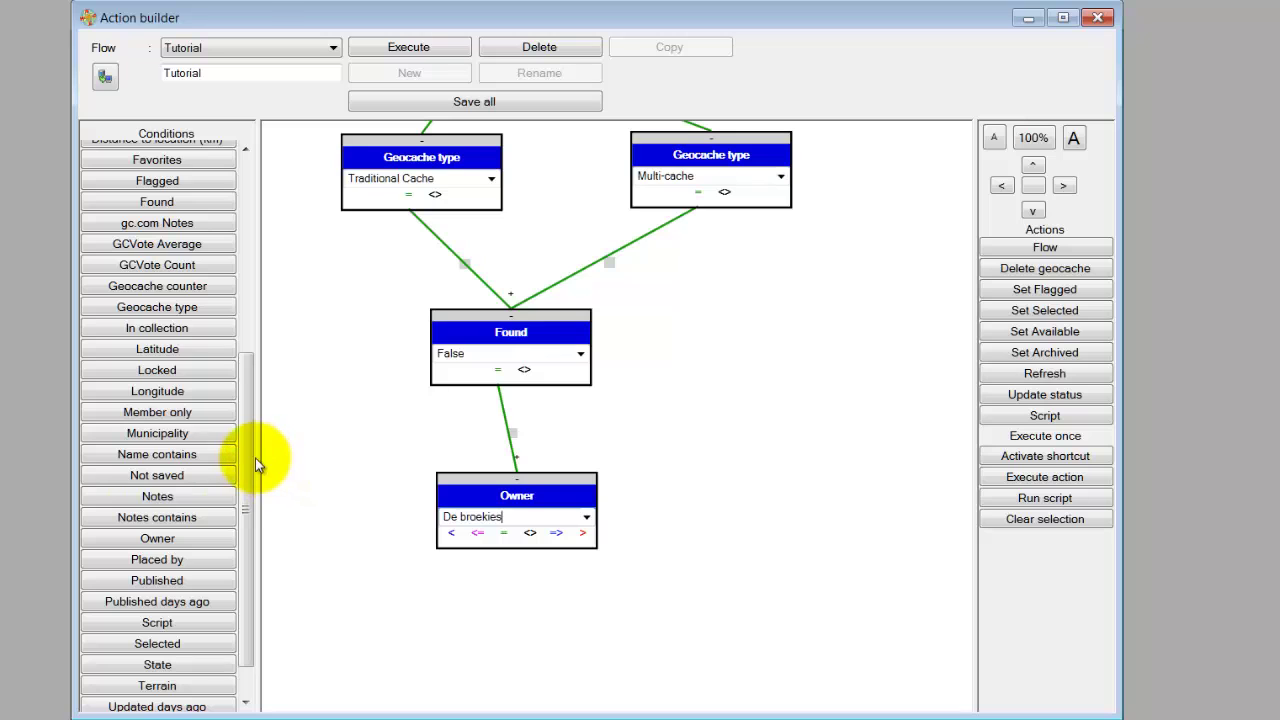
left_click_drag(246, 470, 246, 514)
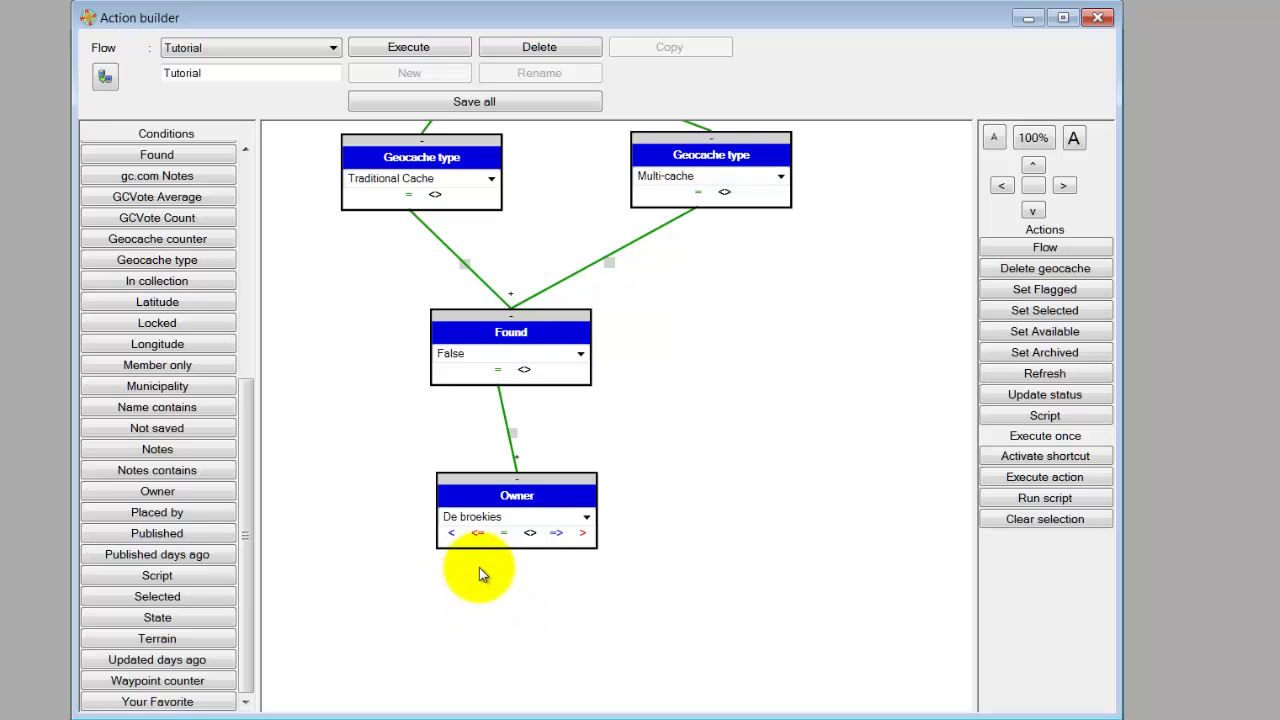
left_click(530, 533)
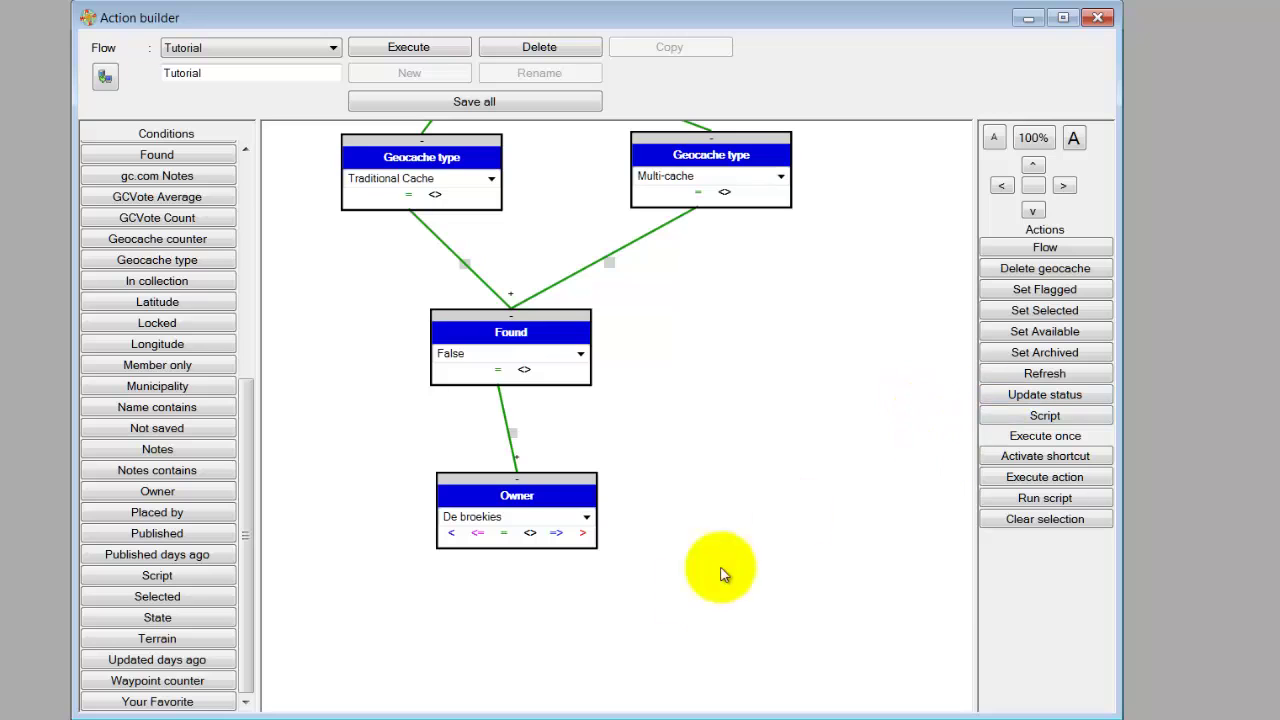
Check the criteria notes, then add a Set Selected action below Owner and connect Owner's <> output to it.
key("alt+Tab")
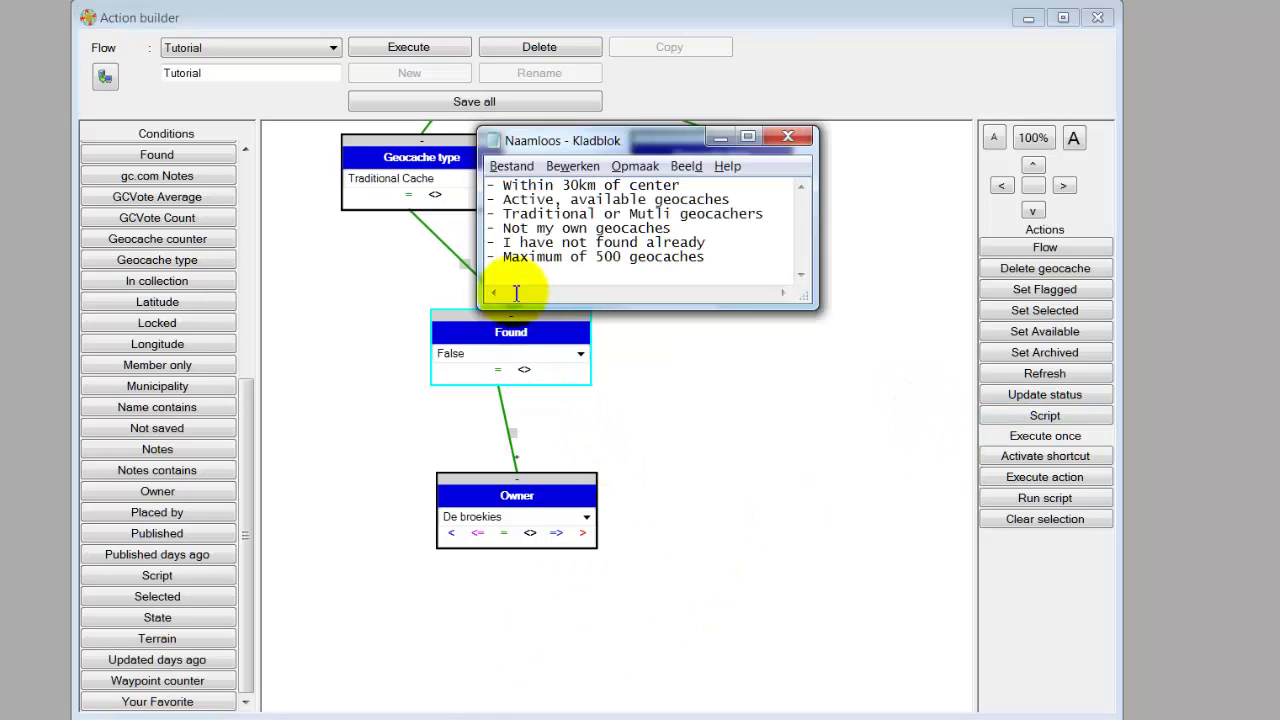
left_click(663, 606)
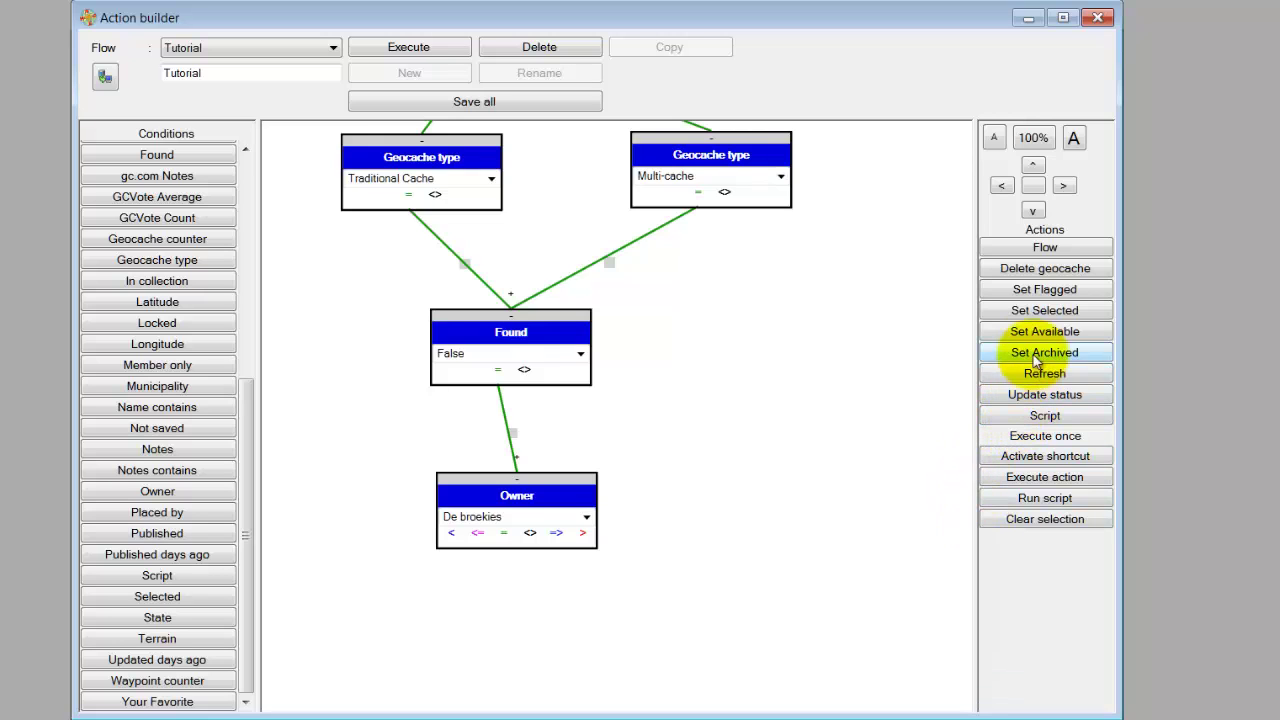
left_click_drag(1040, 313, 460, 638)
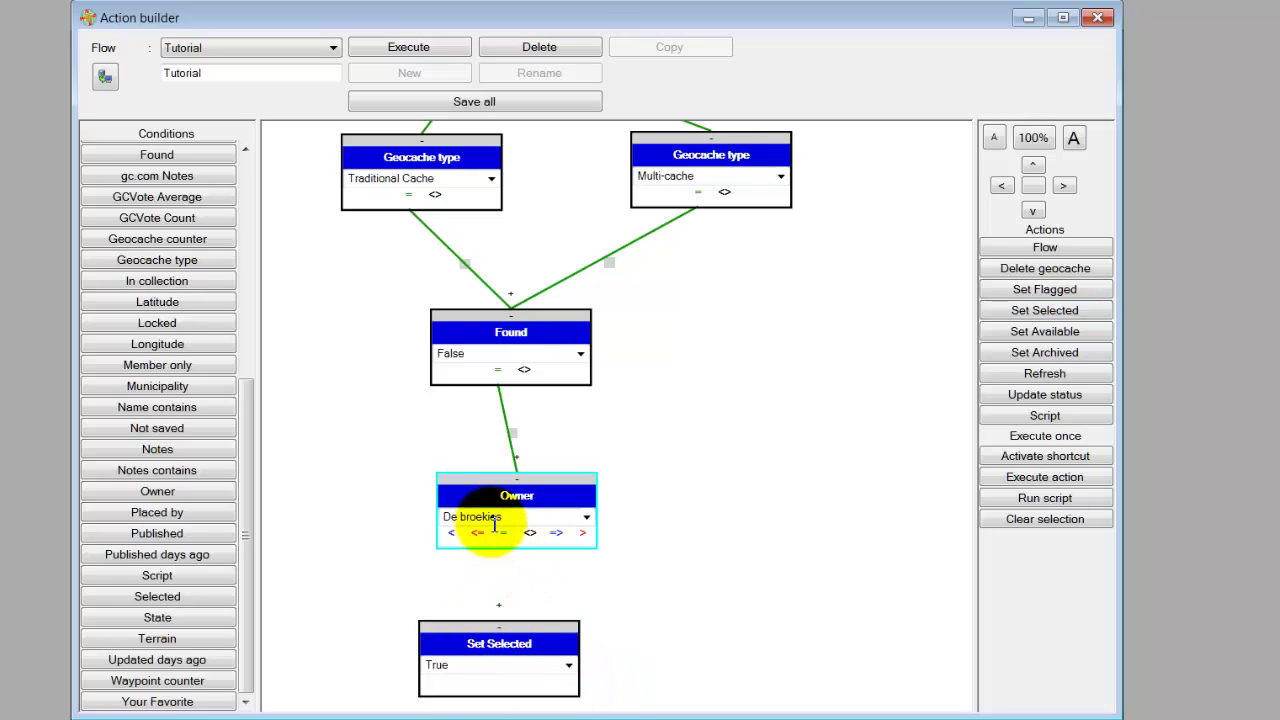
left_click_drag(530, 537, 500, 610)
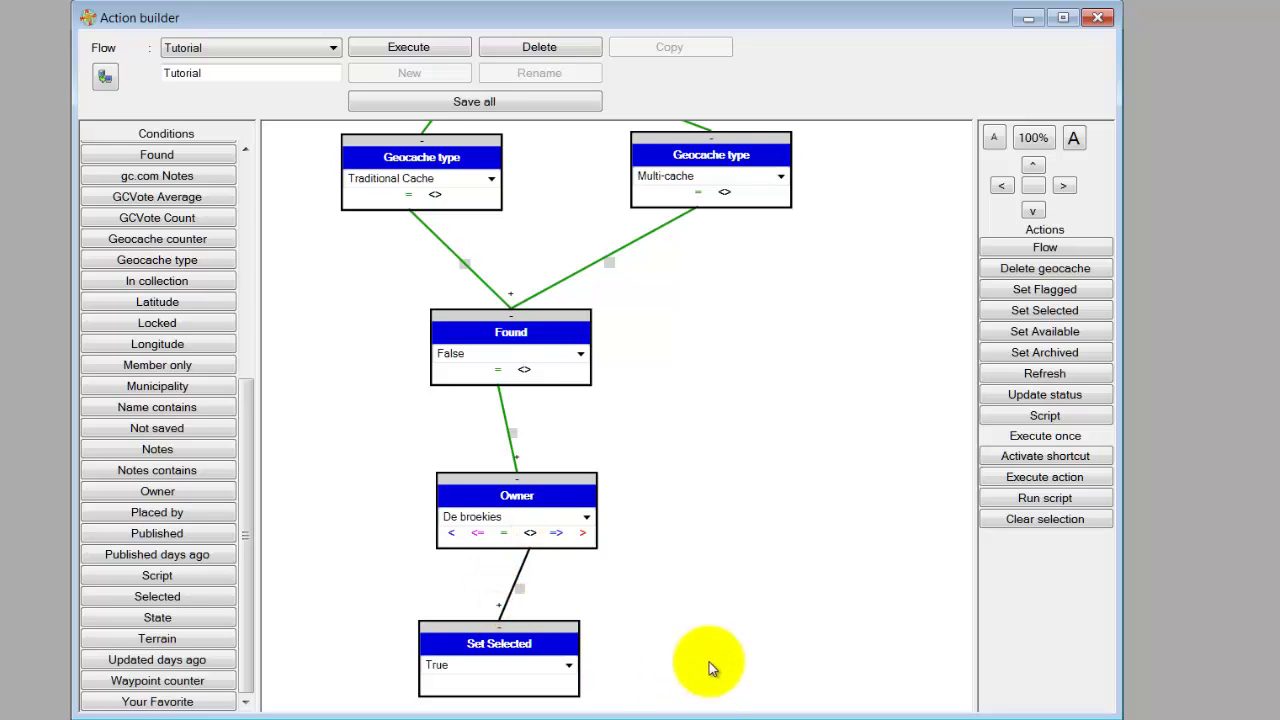
Review the flow from the Start block through Clear selection, Distance to center and Available to both Geocache type conditions.
left_click_drag(737, 343, 740, 718)
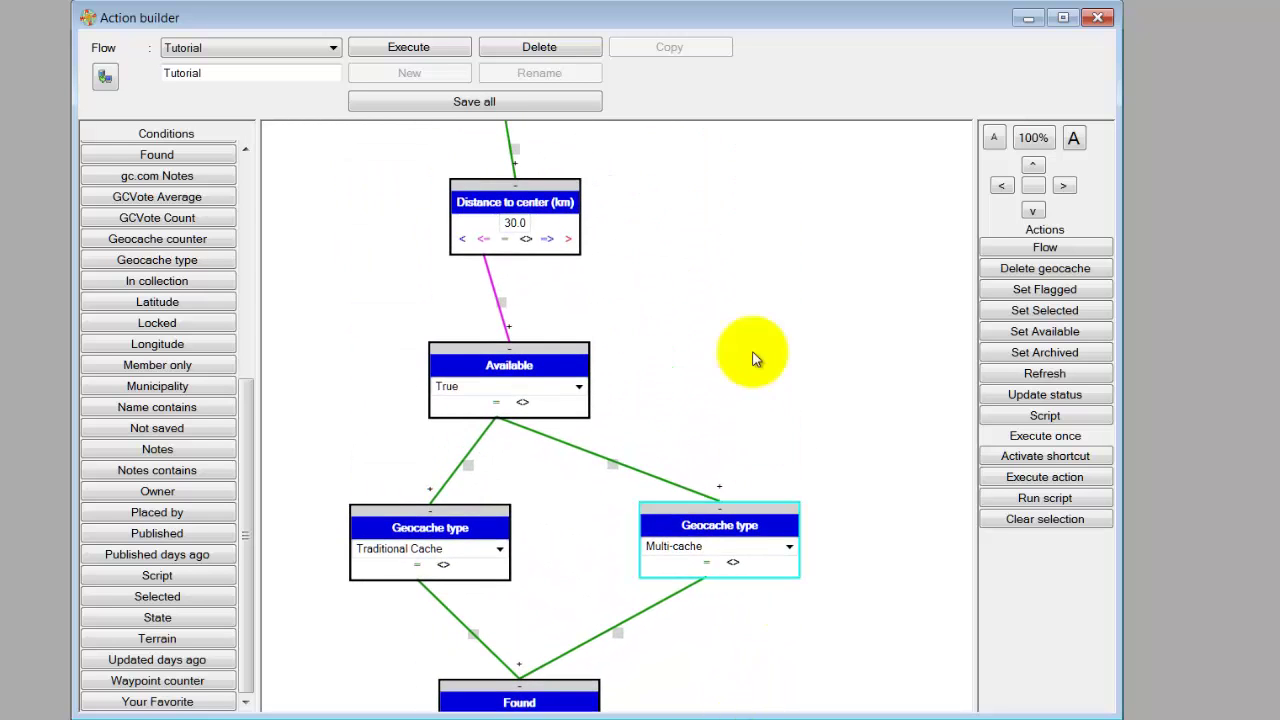
left_click(771, 289)
scroll(770, 275, "down", 1)
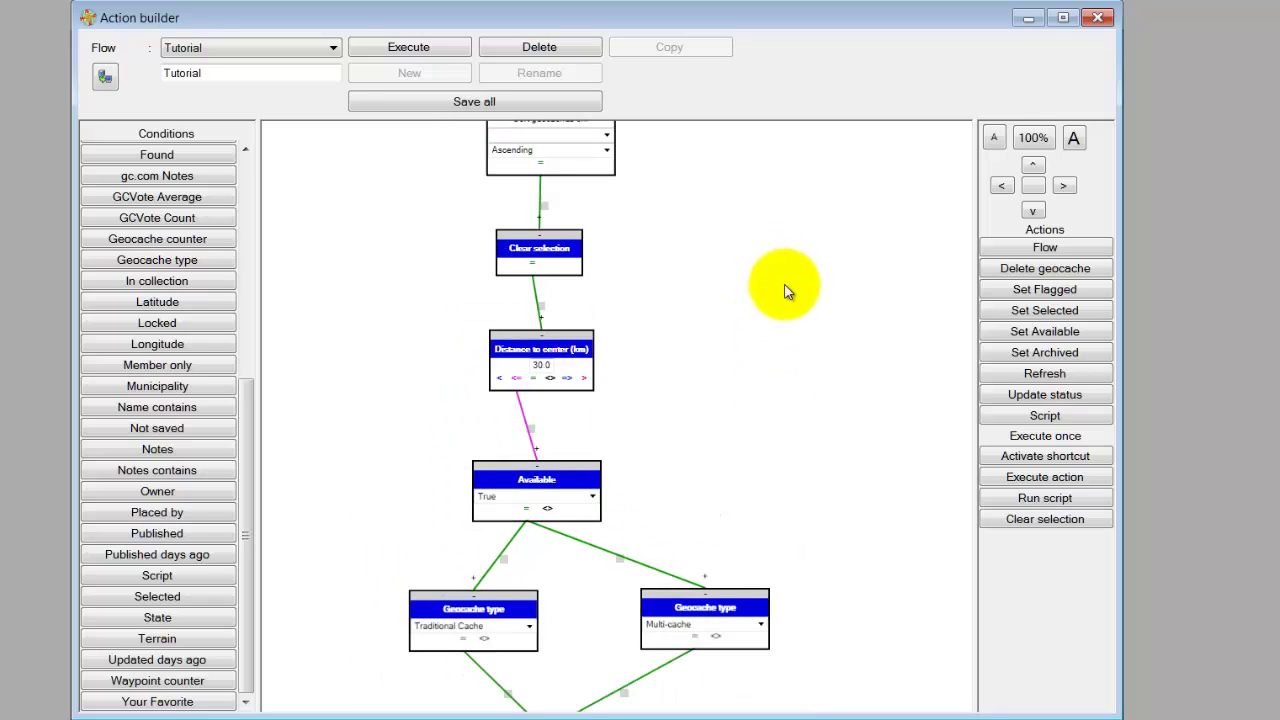
scroll(785, 292, "down", 1)
scroll(778, 260, "up", 3)
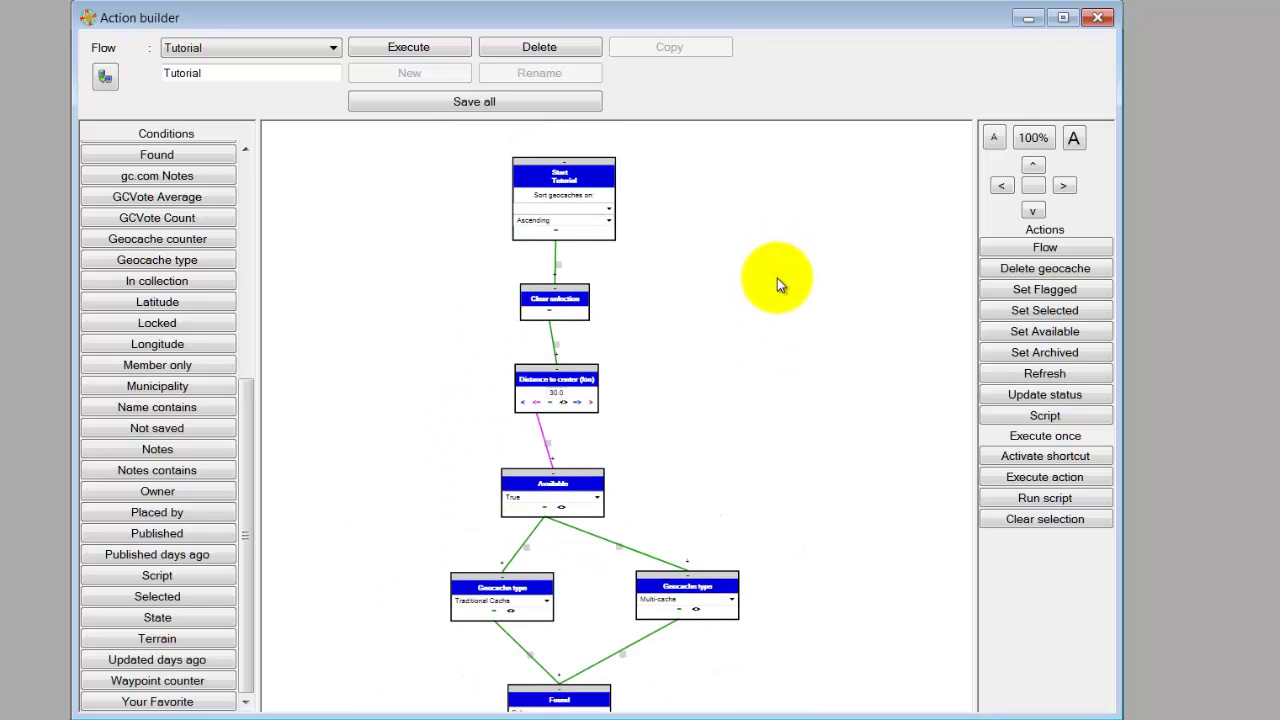
left_click_drag(770, 252, 808, 366)
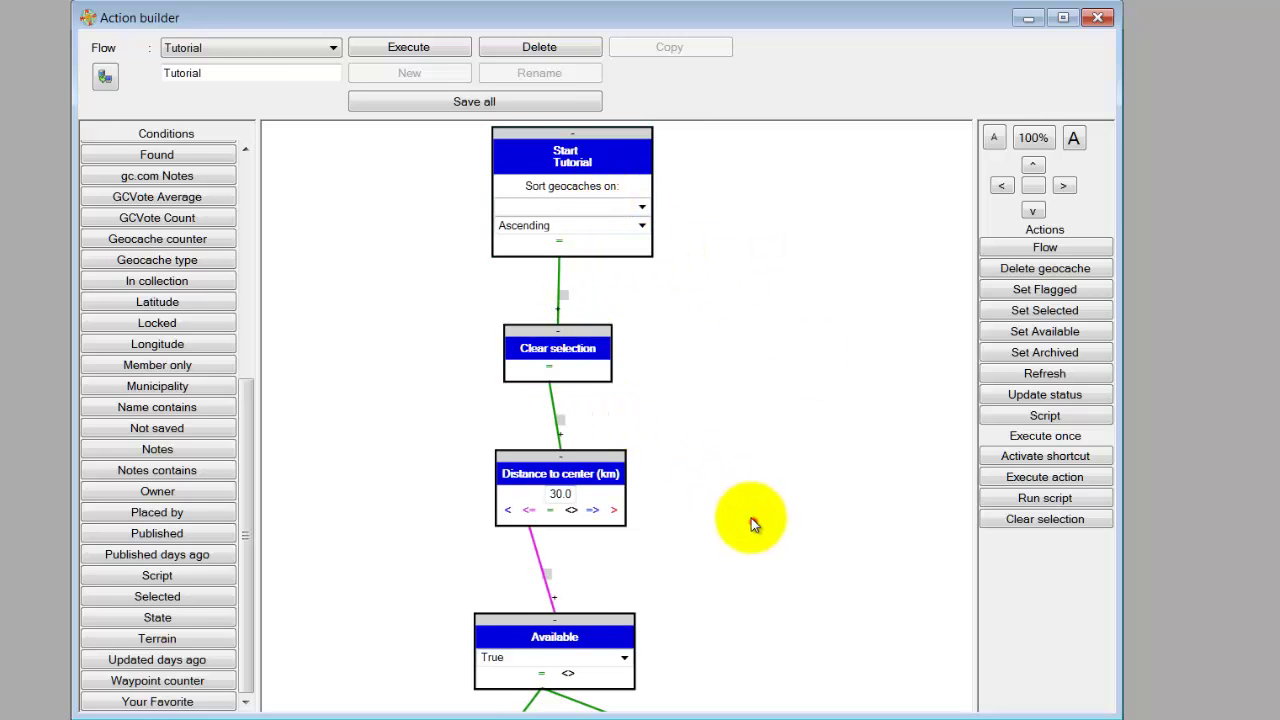
left_click_drag(751, 520, 686, 337)
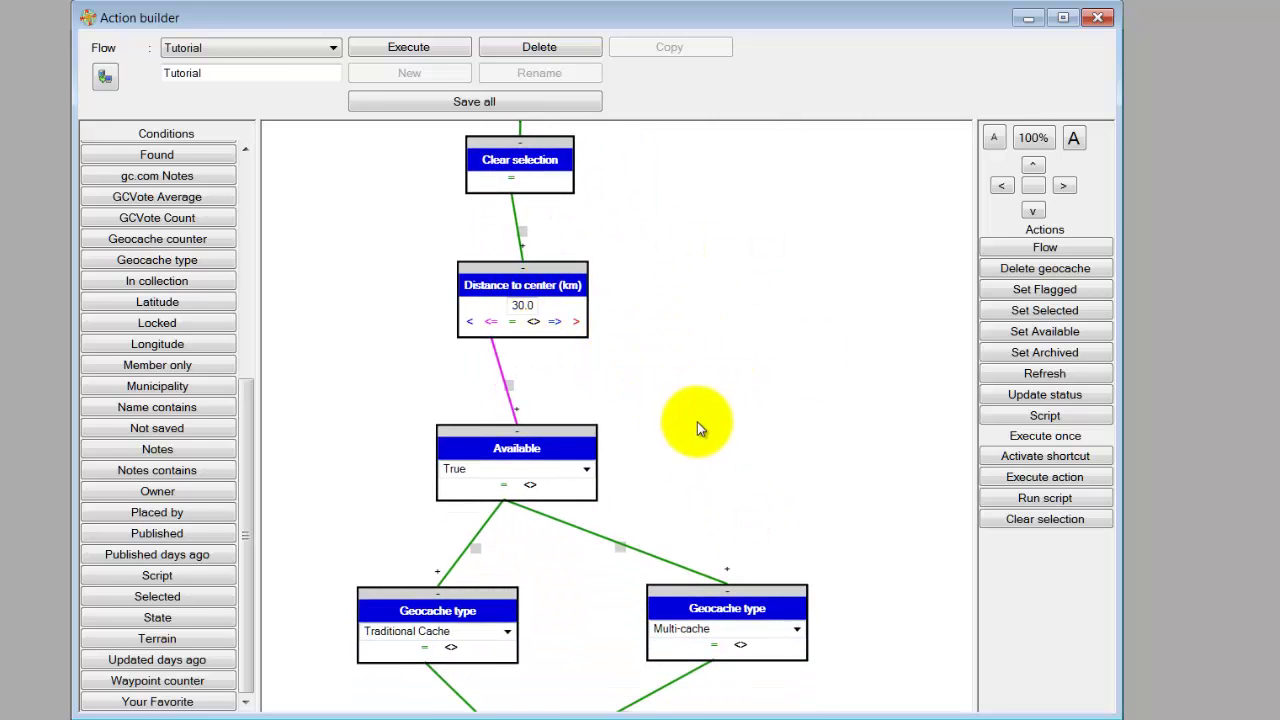
left_click_drag(697, 422, 729, 215)
left_click(532, 250)
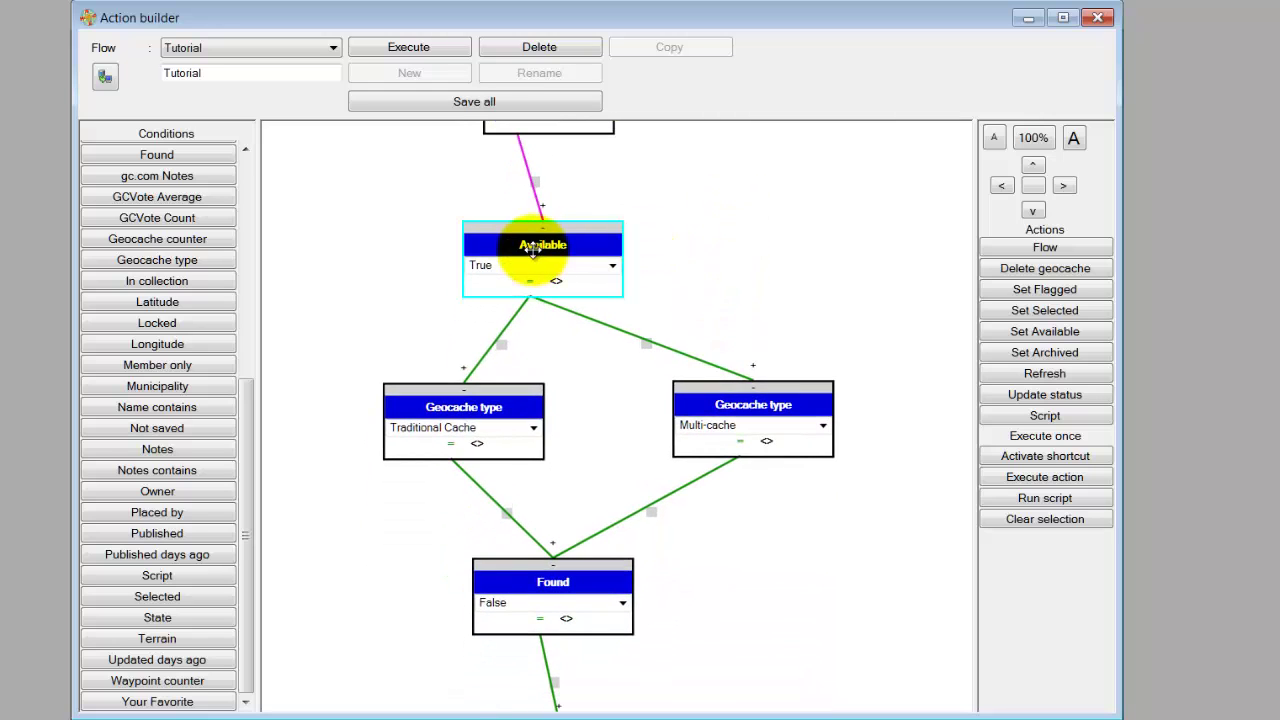
left_click(453, 392)
left_click(806, 416)
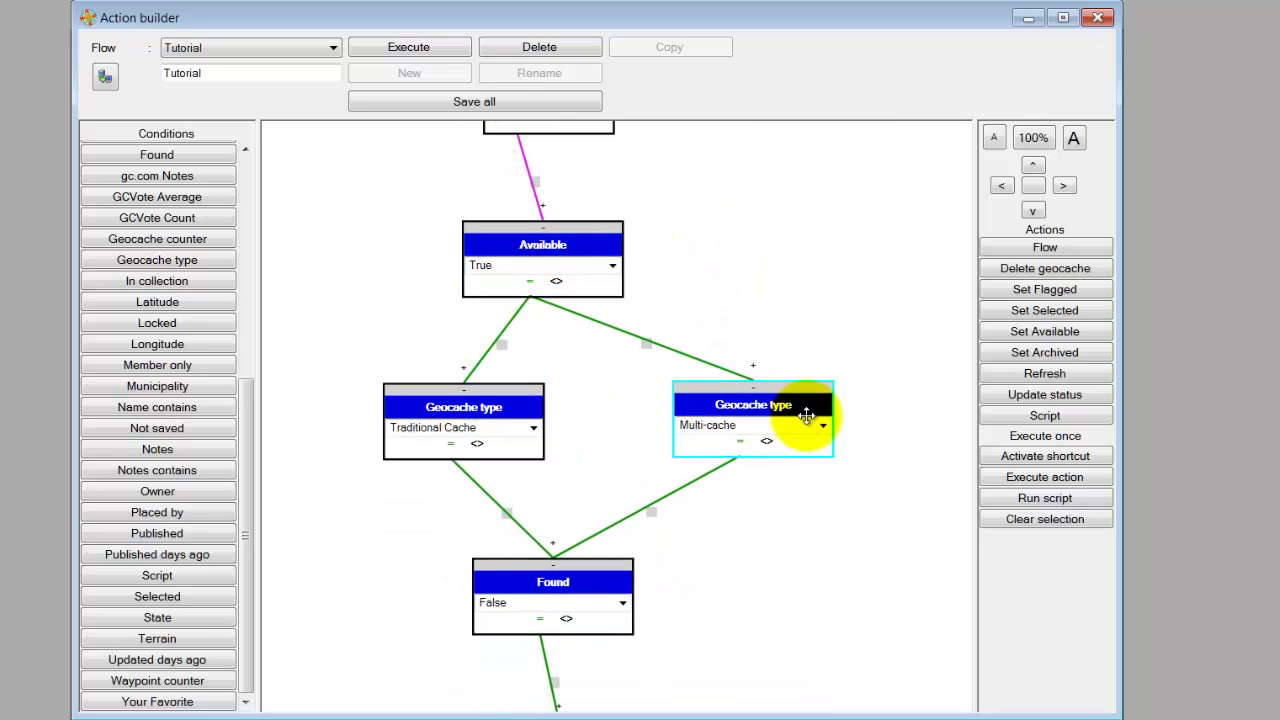
left_click_drag(849, 606, 814, 480)
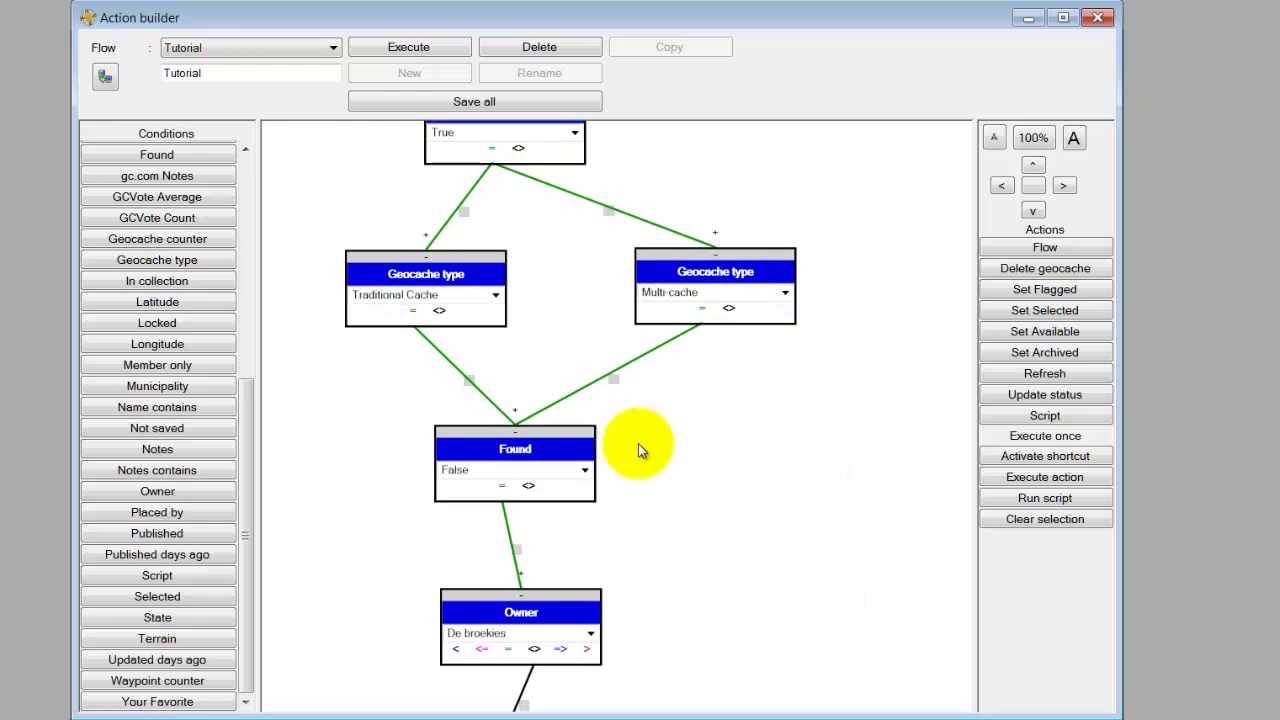
Review the end of the flow, examining the Found, Owner and Set Selected blocks and the connections between them.
left_click(508, 470)
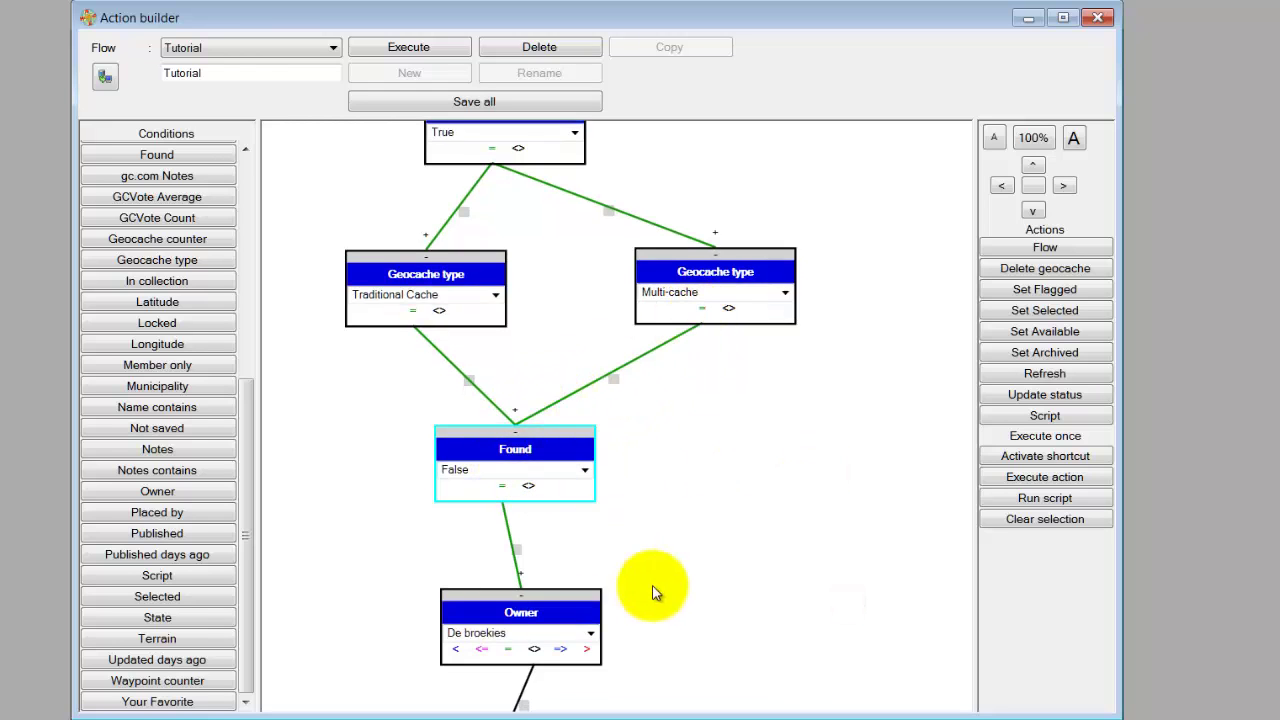
left_click_drag(689, 611, 686, 443)
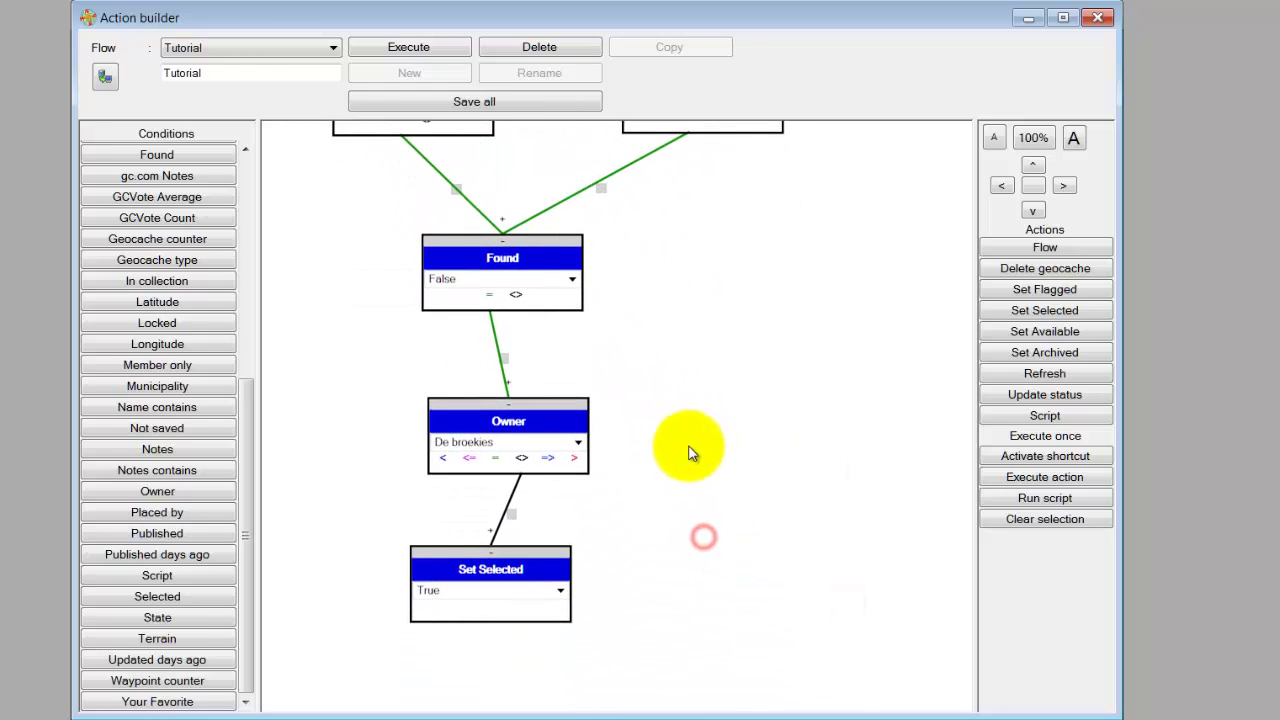
left_click(455, 295)
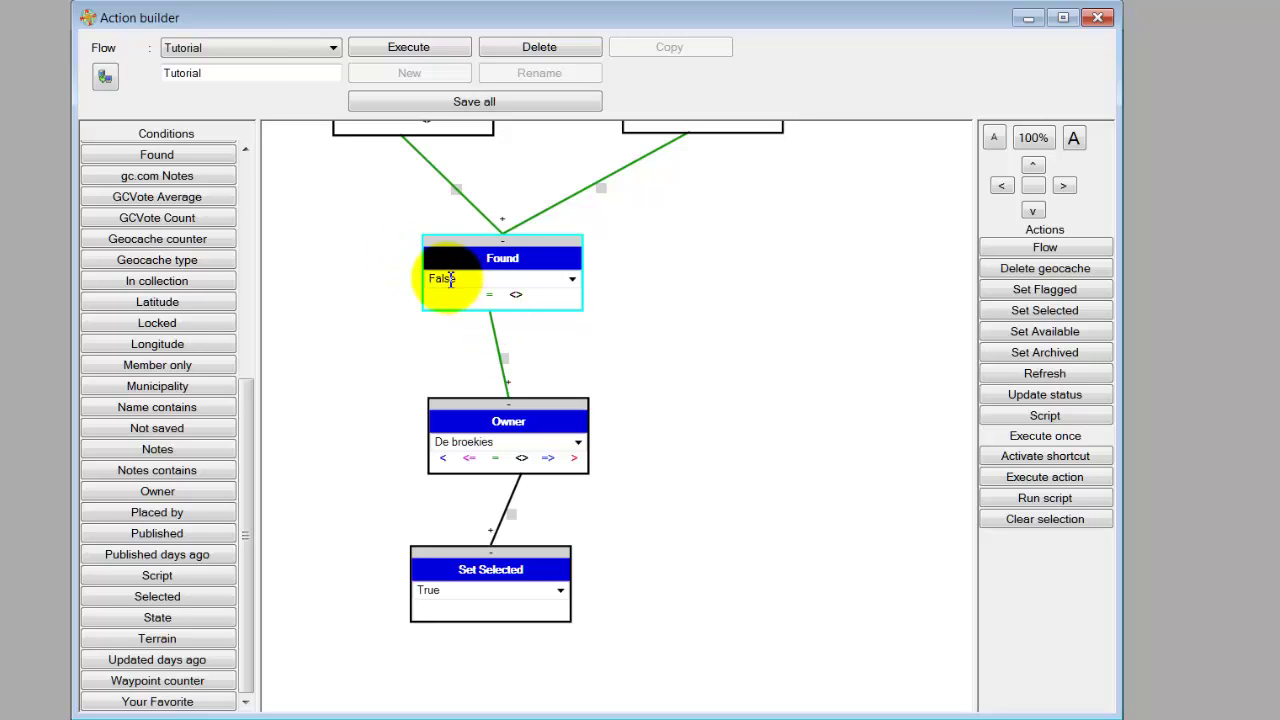
left_click(480, 305)
left_click(458, 442)
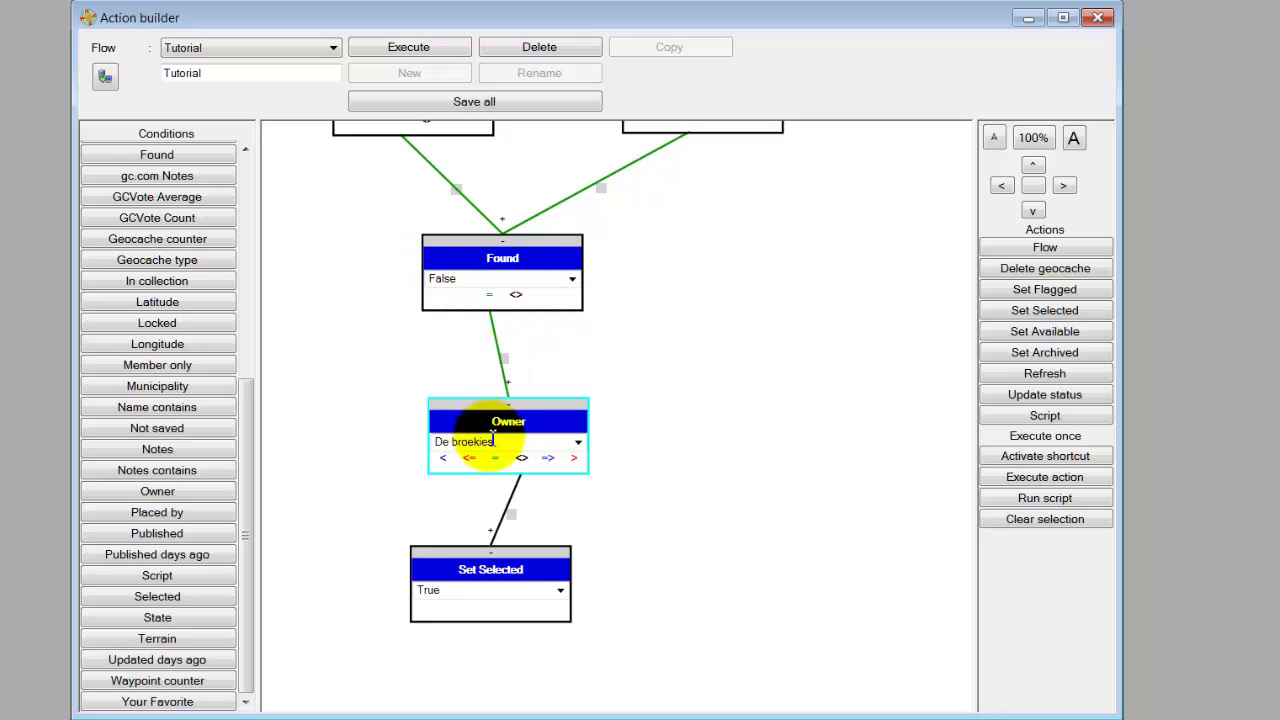
left_click_drag(701, 533, 688, 462)
left_click(480, 375)
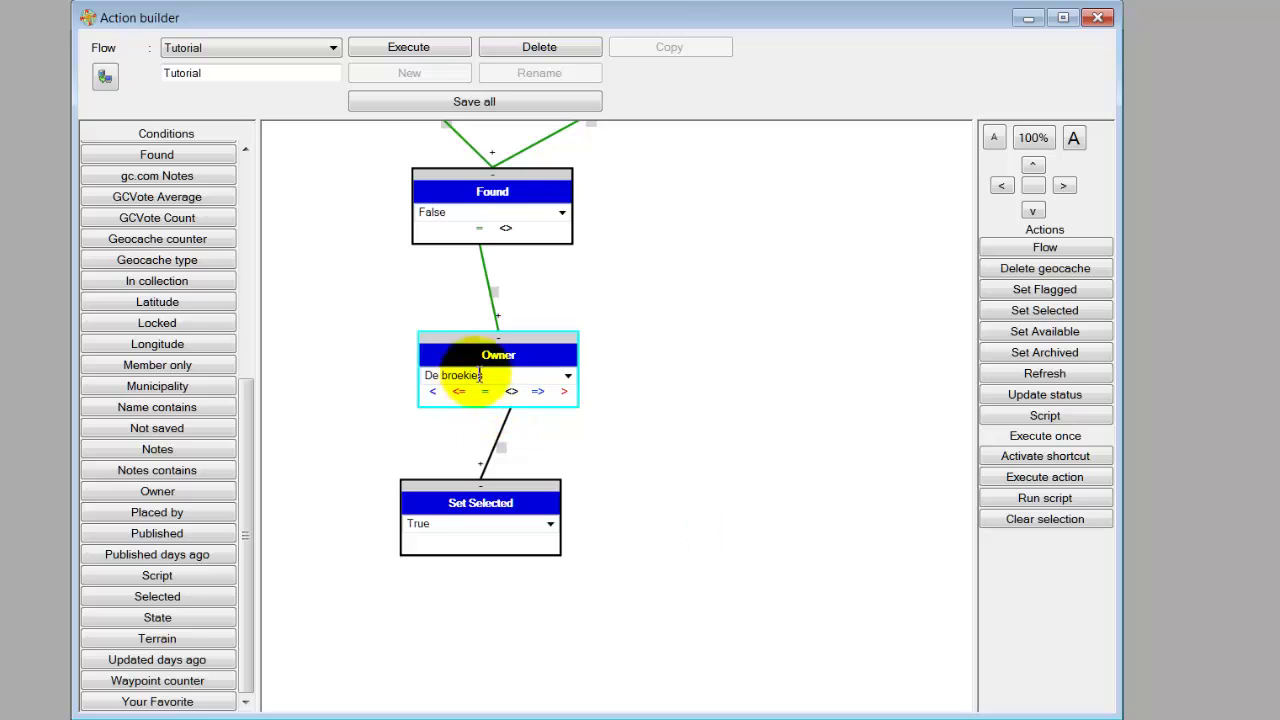
left_click(510, 391)
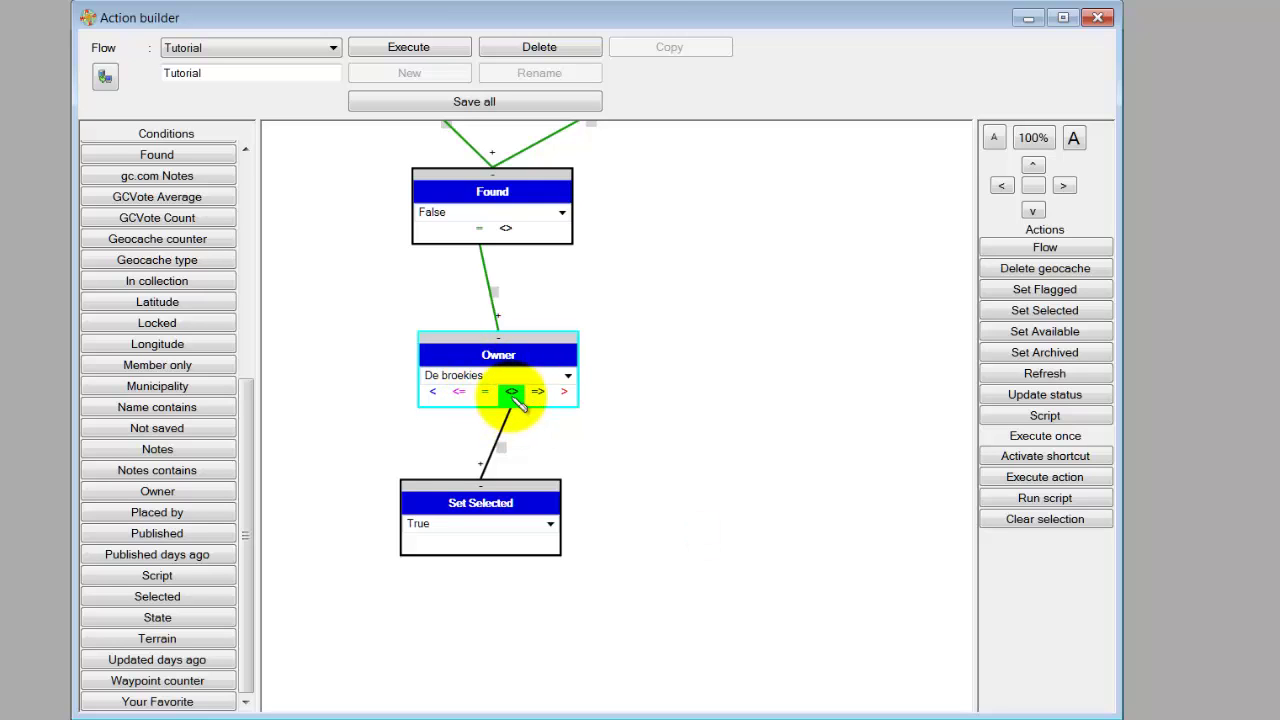
left_click(488, 508)
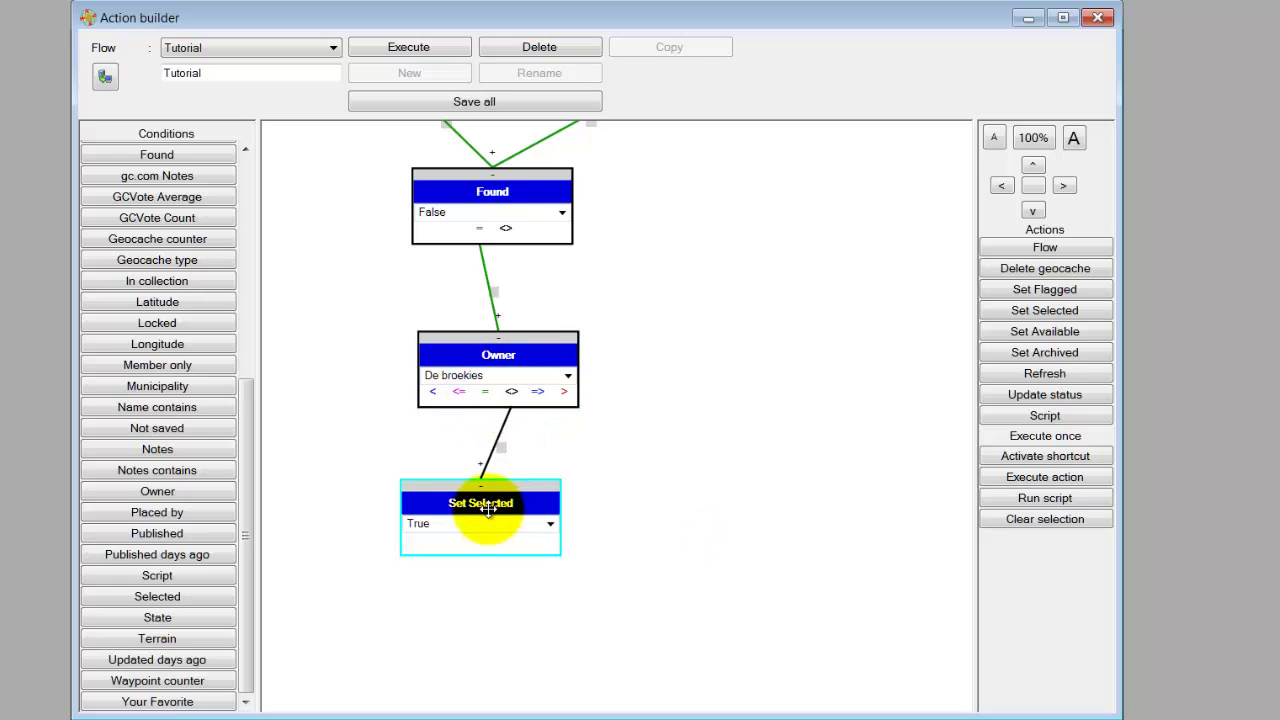
left_click(754, 312)
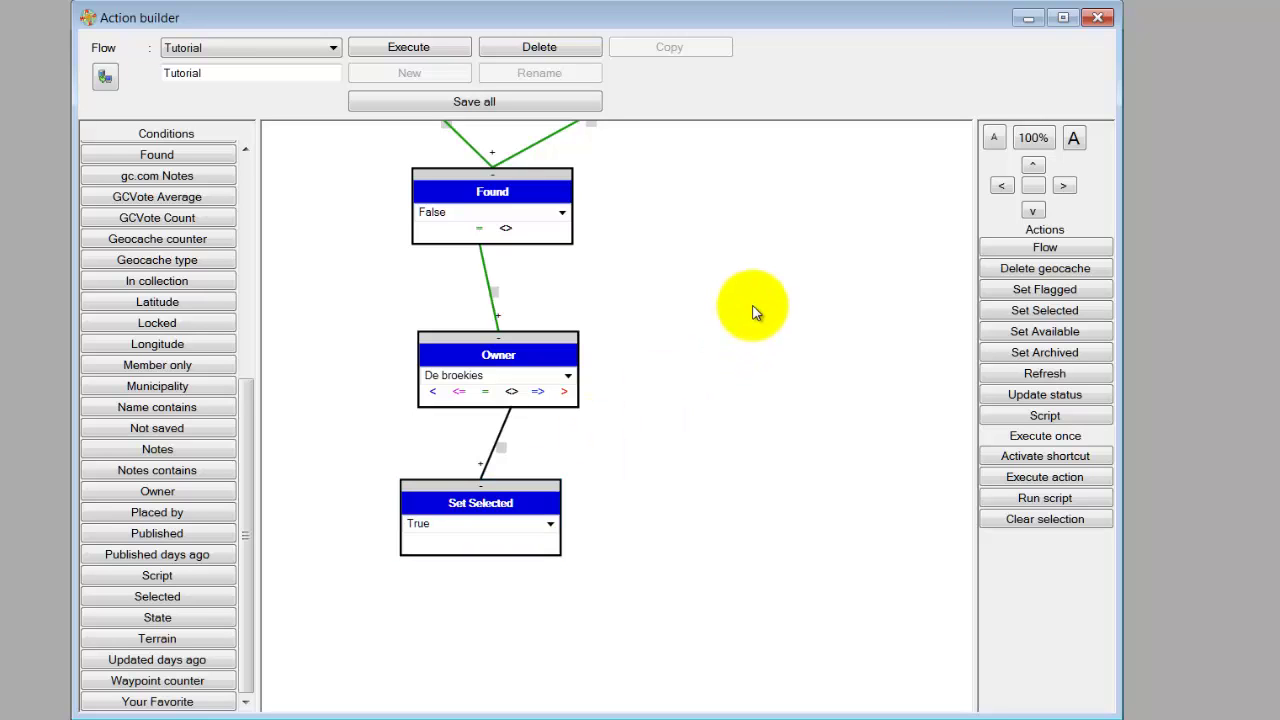
left_click_drag(755, 305, 671, 257)
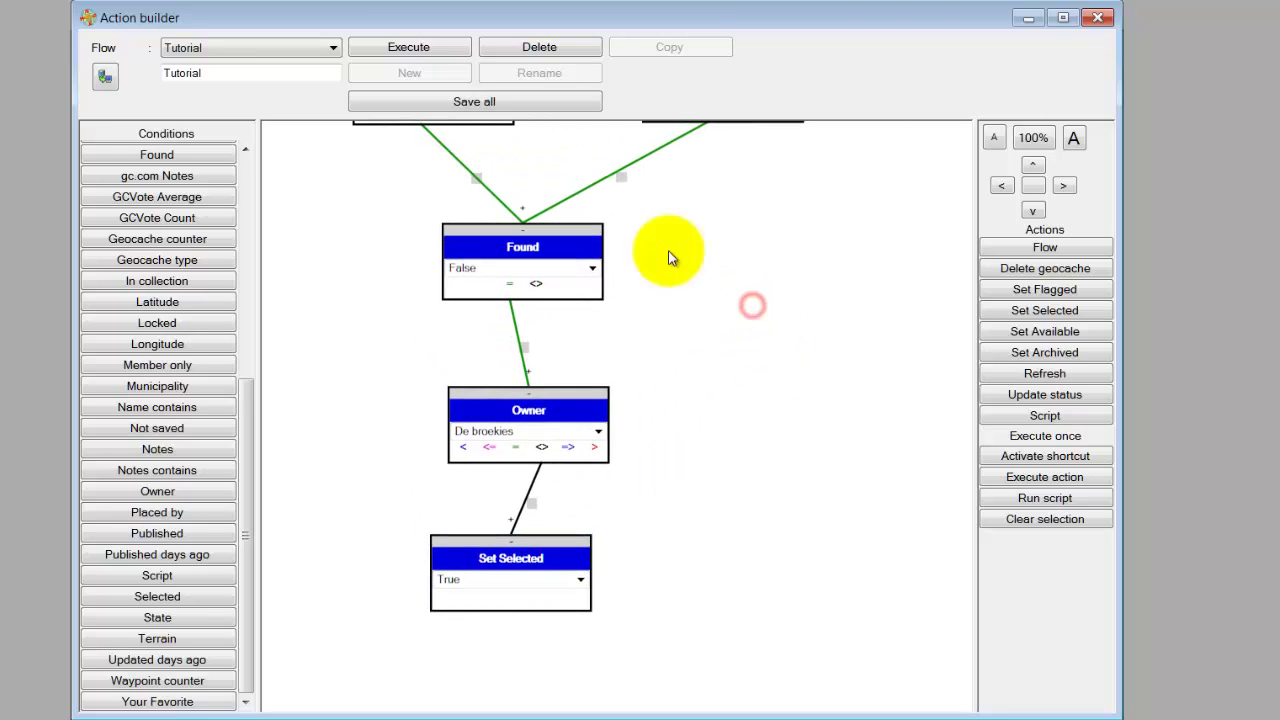
Save all flows and execute the Tutorial flow.
left_click(517, 104)
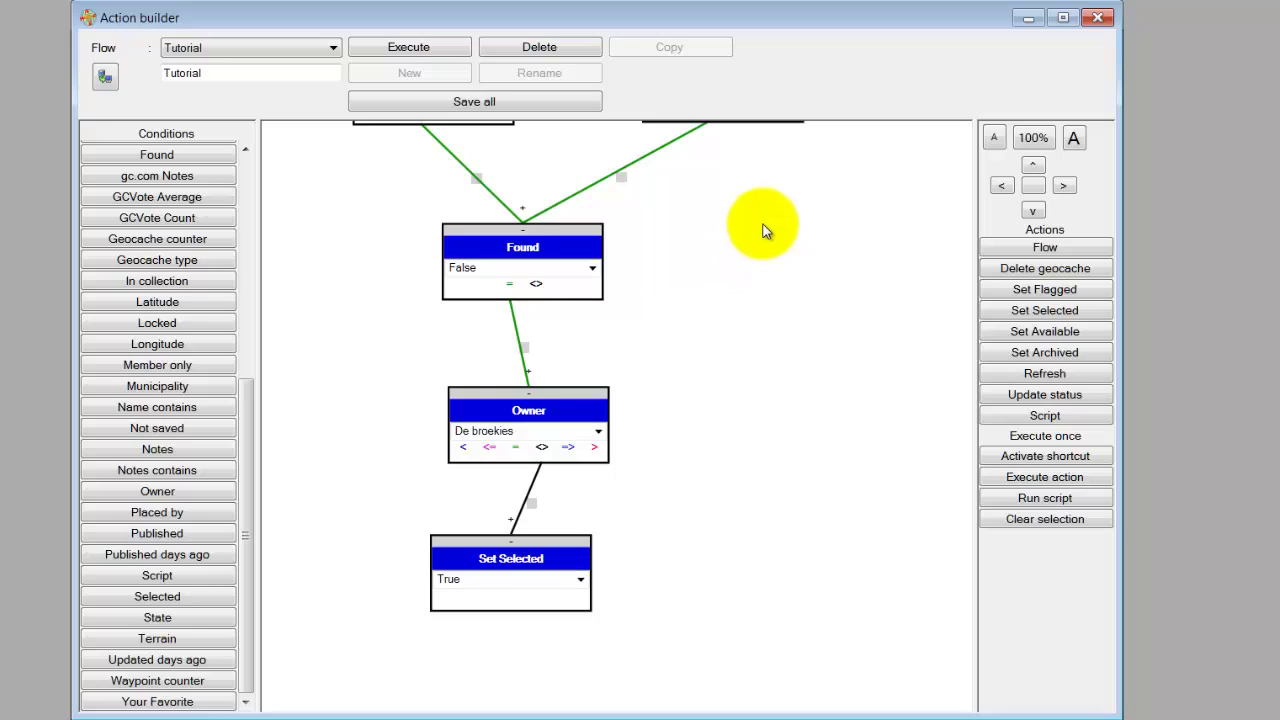
left_click_drag(760, 225, 782, 498)
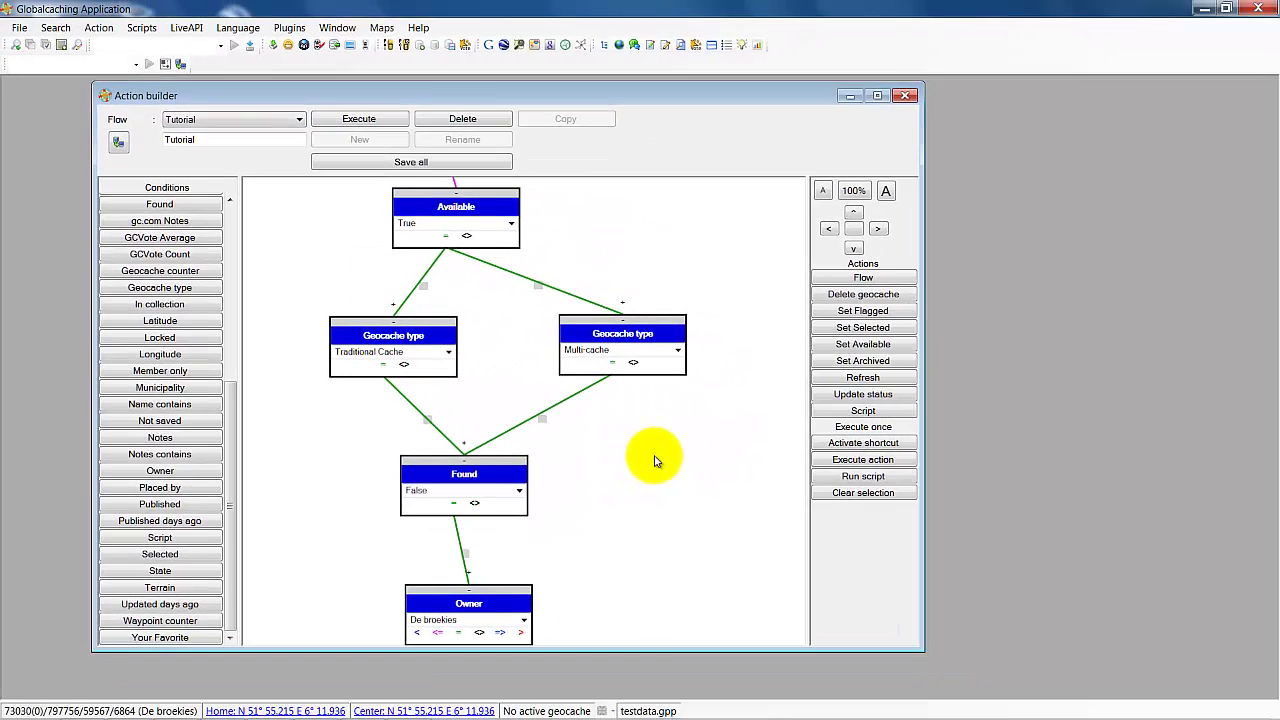
left_click(571, 187)
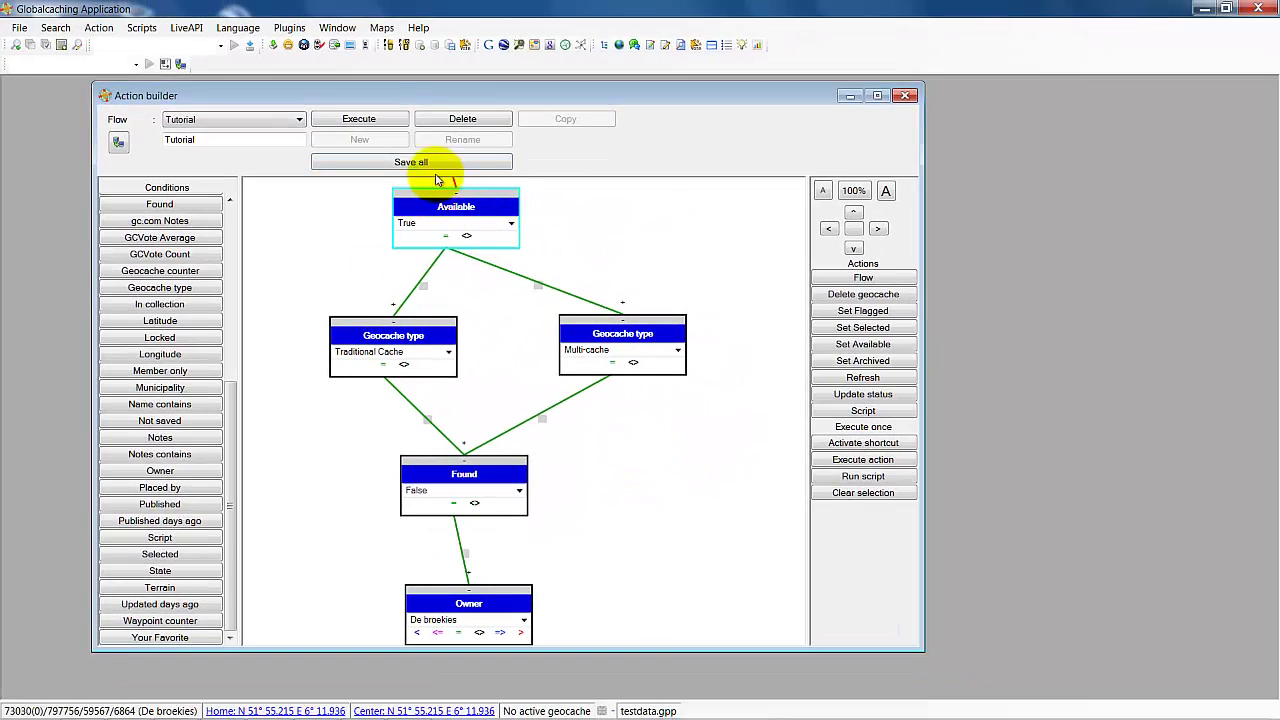
left_click(382, 118)
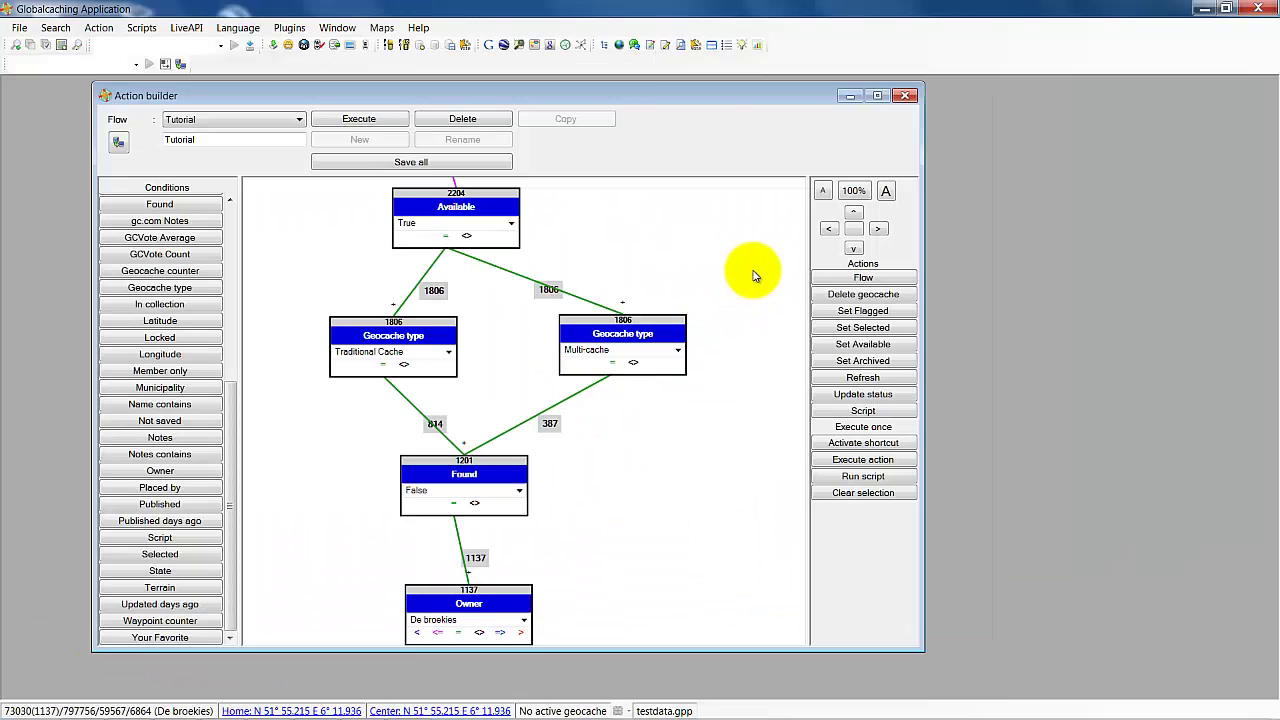
Open the cache list, restrict it to selected geocaches only, and look through the listed caches.
left_click(289, 28)
mouse_move(337, 28)
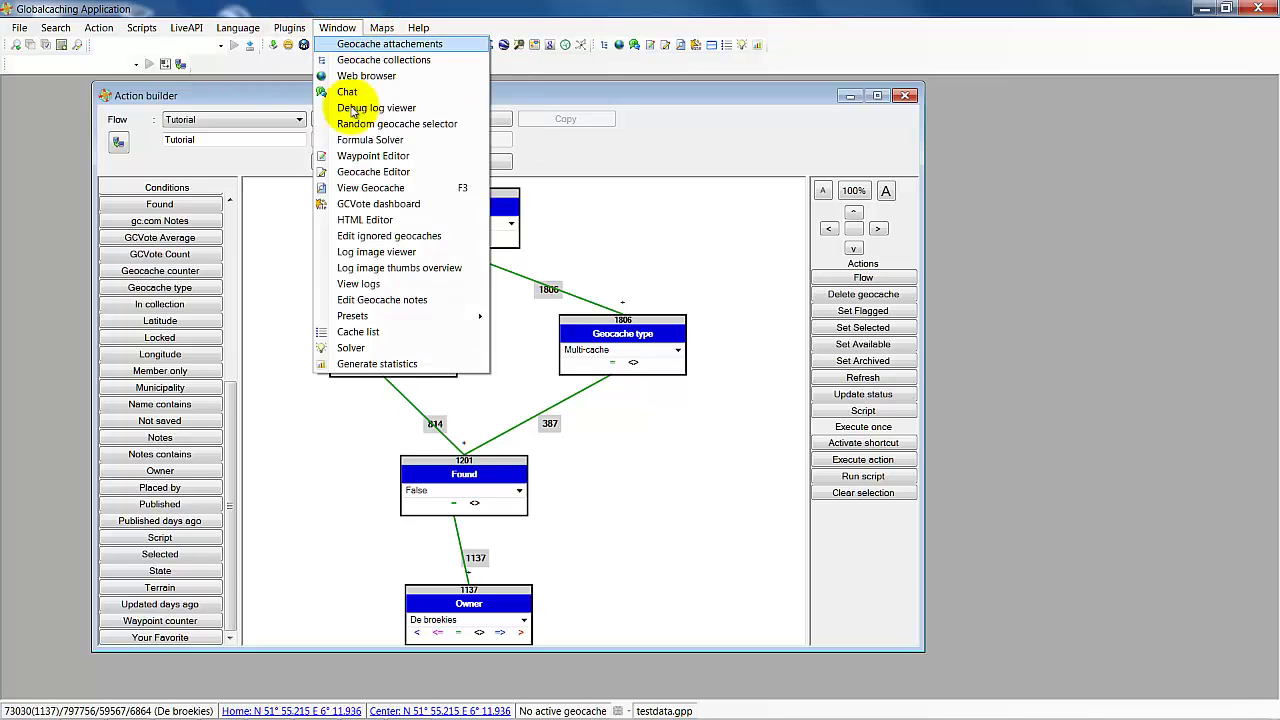
left_click(358, 332)
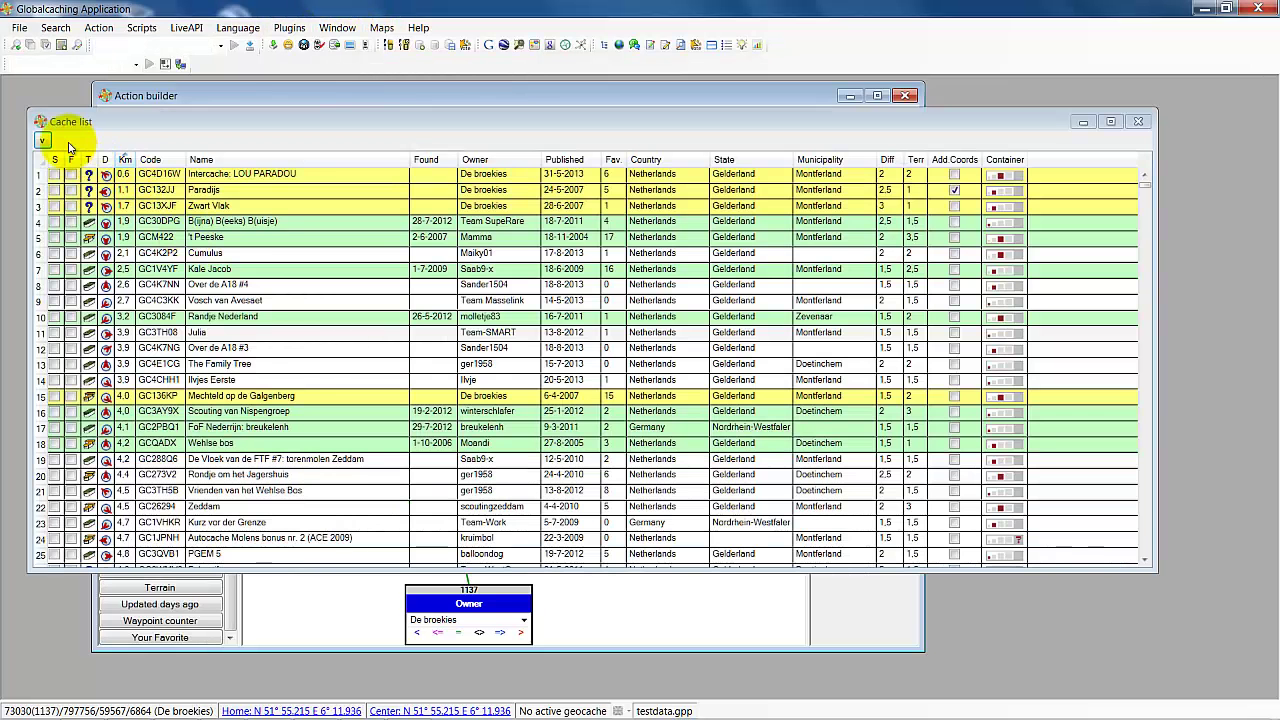
left_click(43, 140)
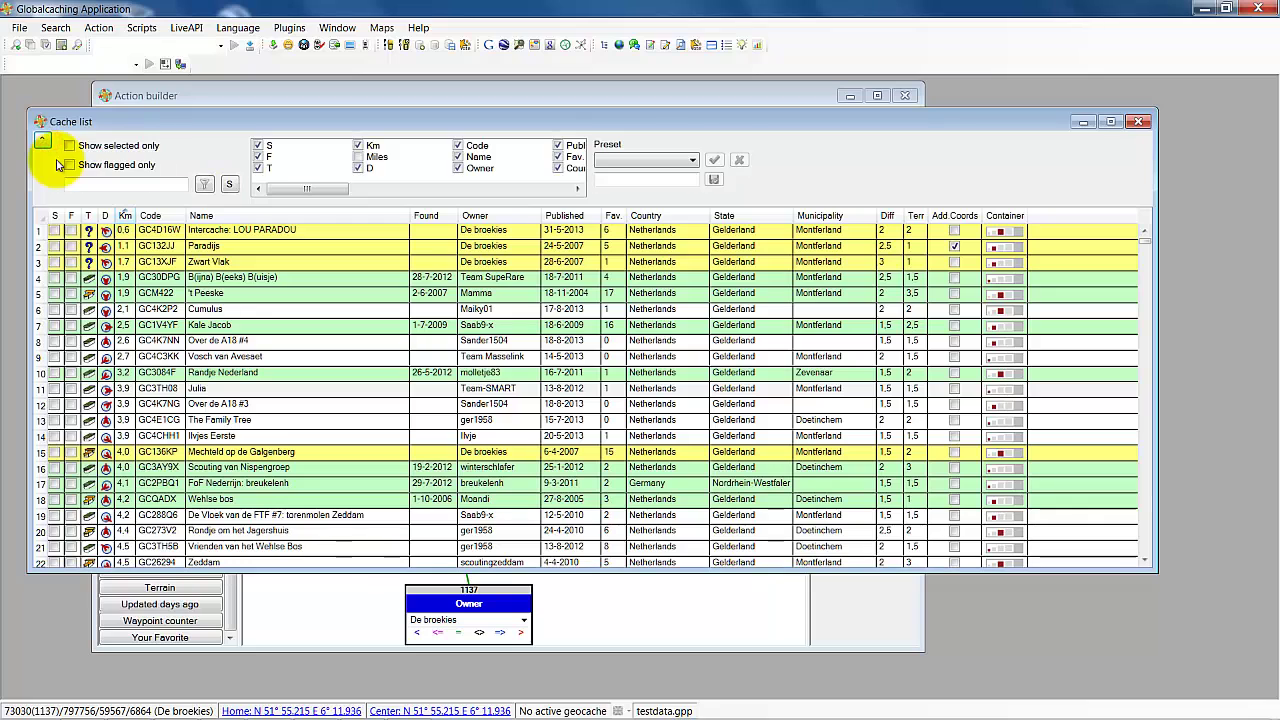
left_click(70, 146)
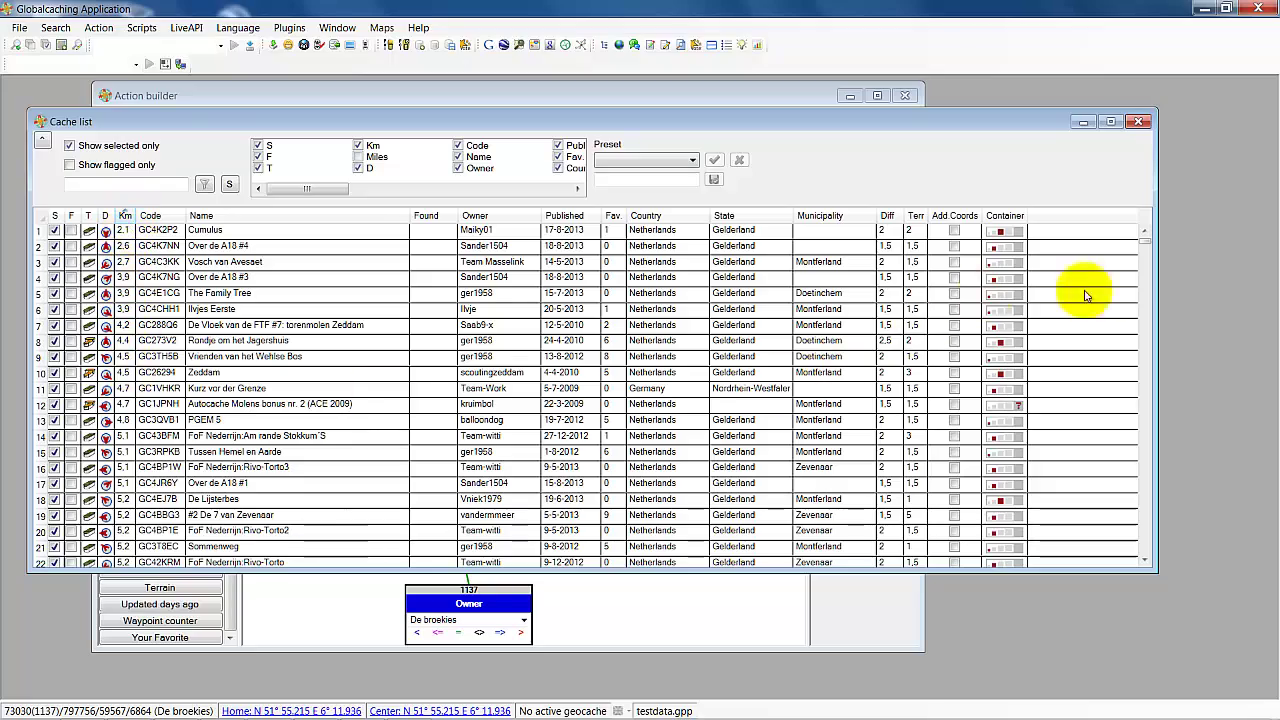
left_click_drag(1145, 247, 1147, 292)
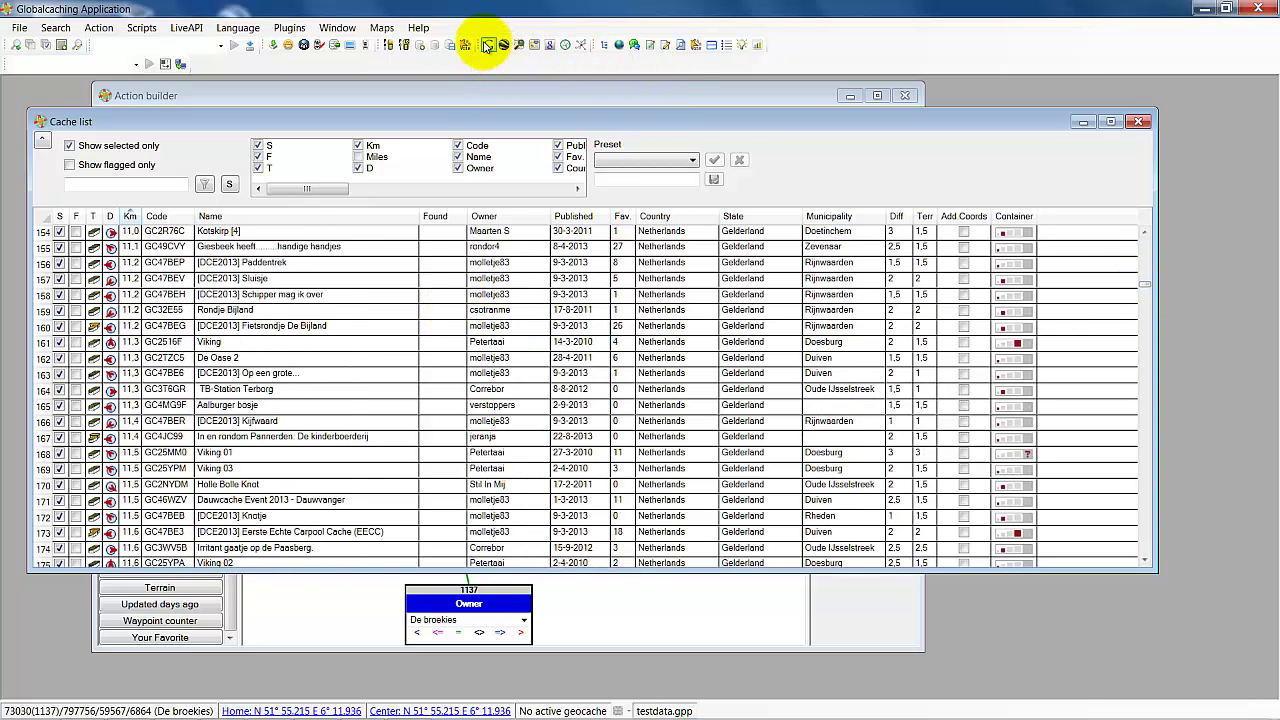
Show the selected geocaches on Google map, inspect their spread around the center, and close the map.
left_click(486, 46)
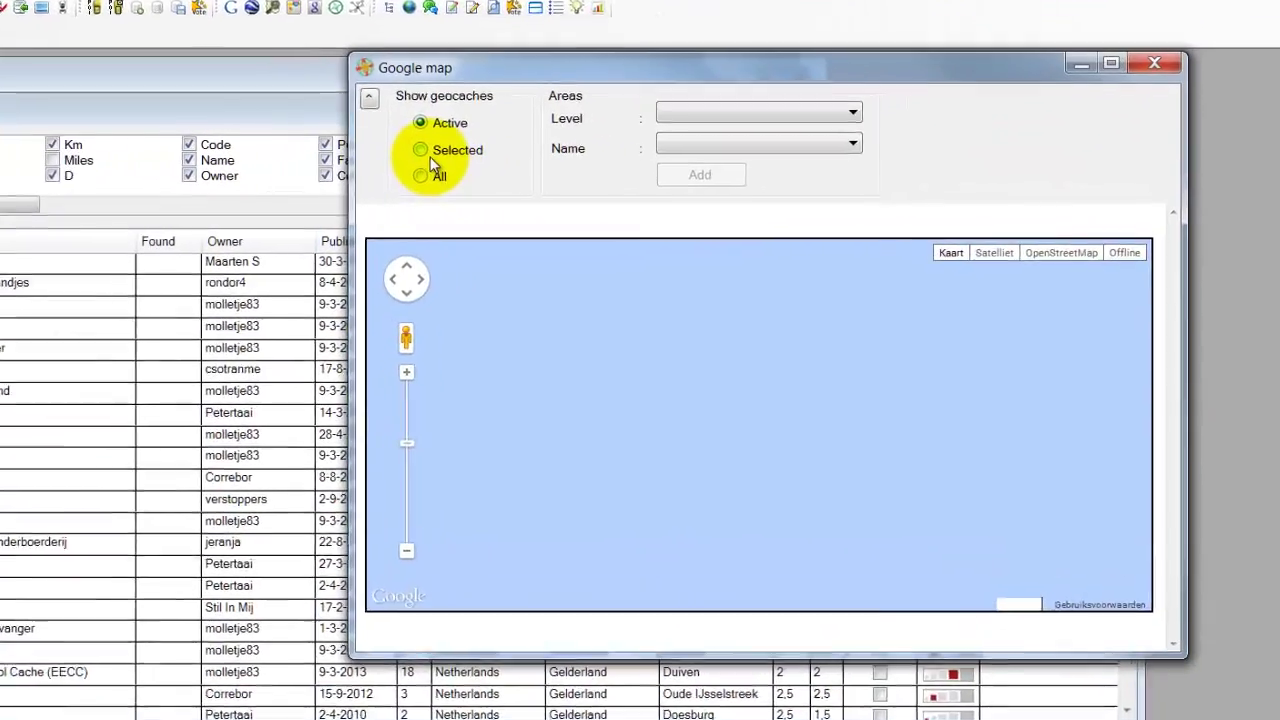
left_click(421, 150)
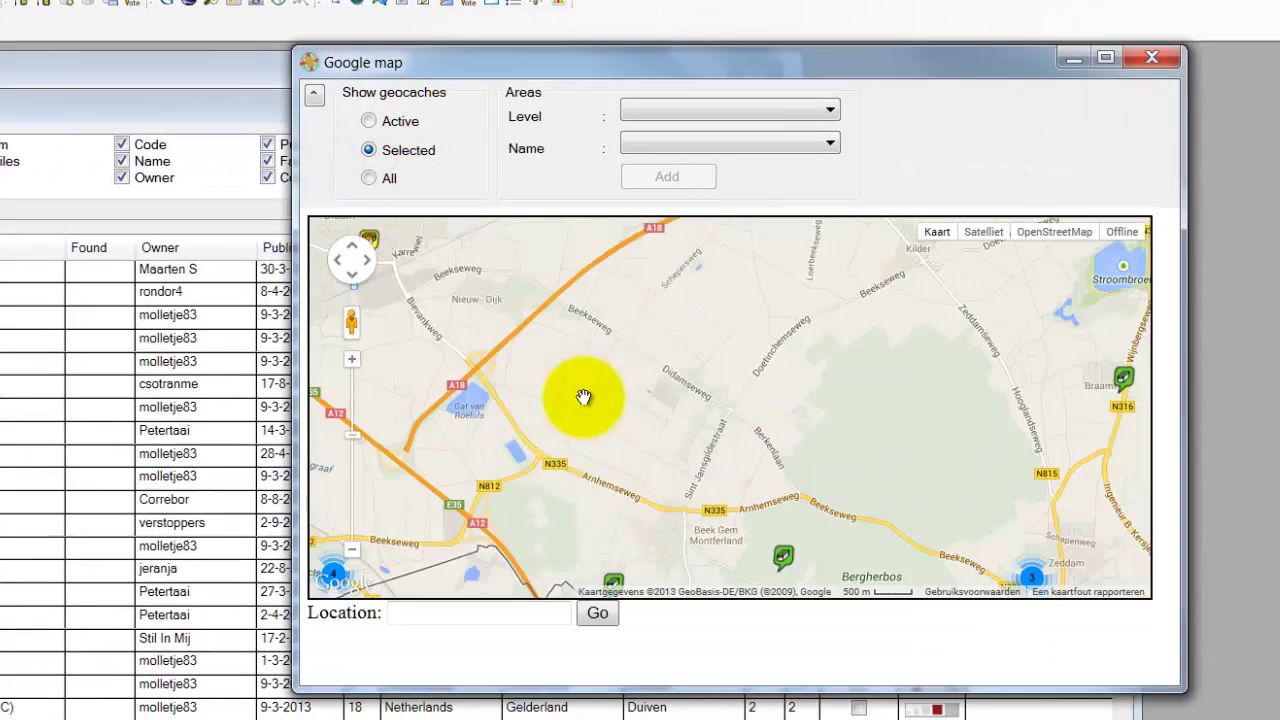
scroll(630, 398, "down", 3)
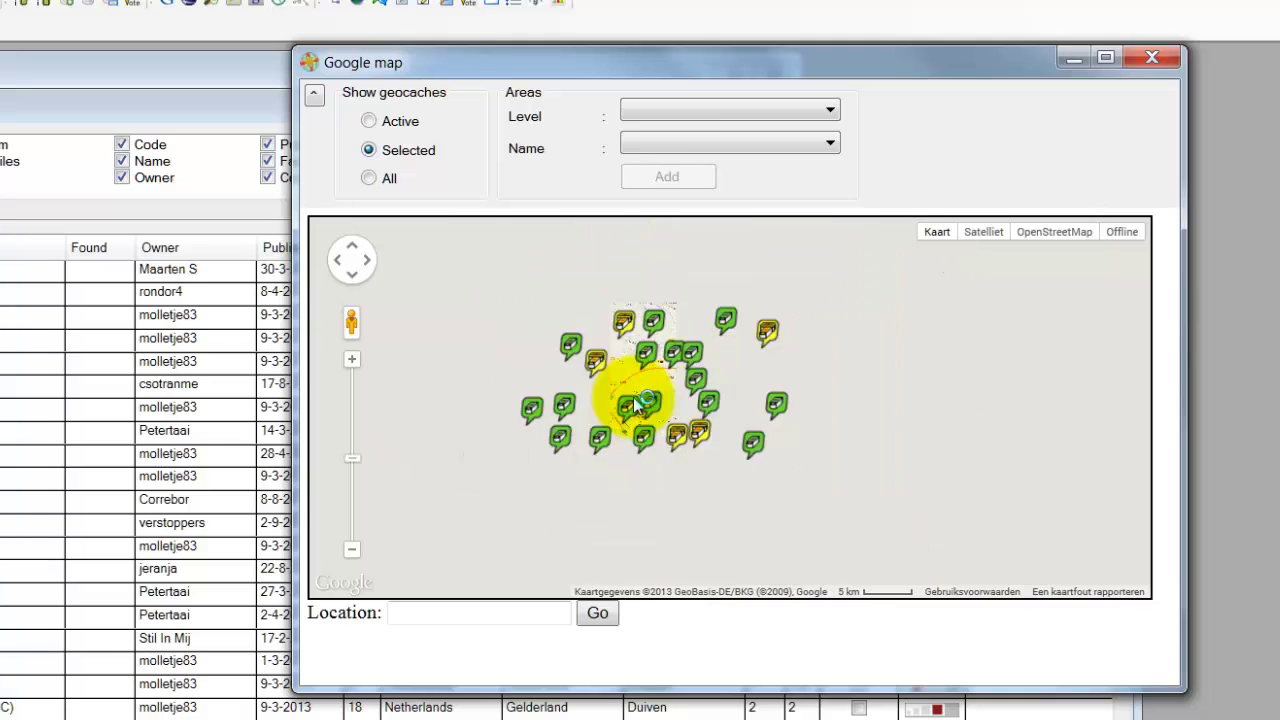
scroll(633, 400, "down", 2)
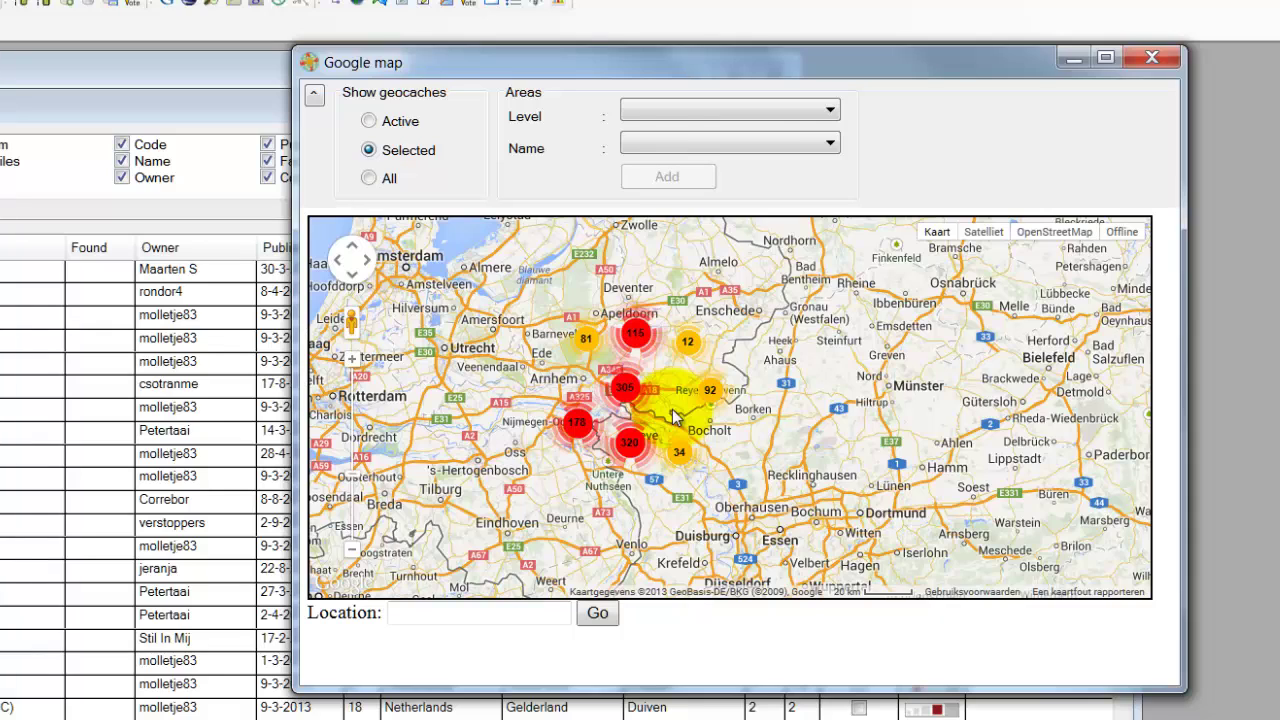
scroll(674, 416, "up", 2)
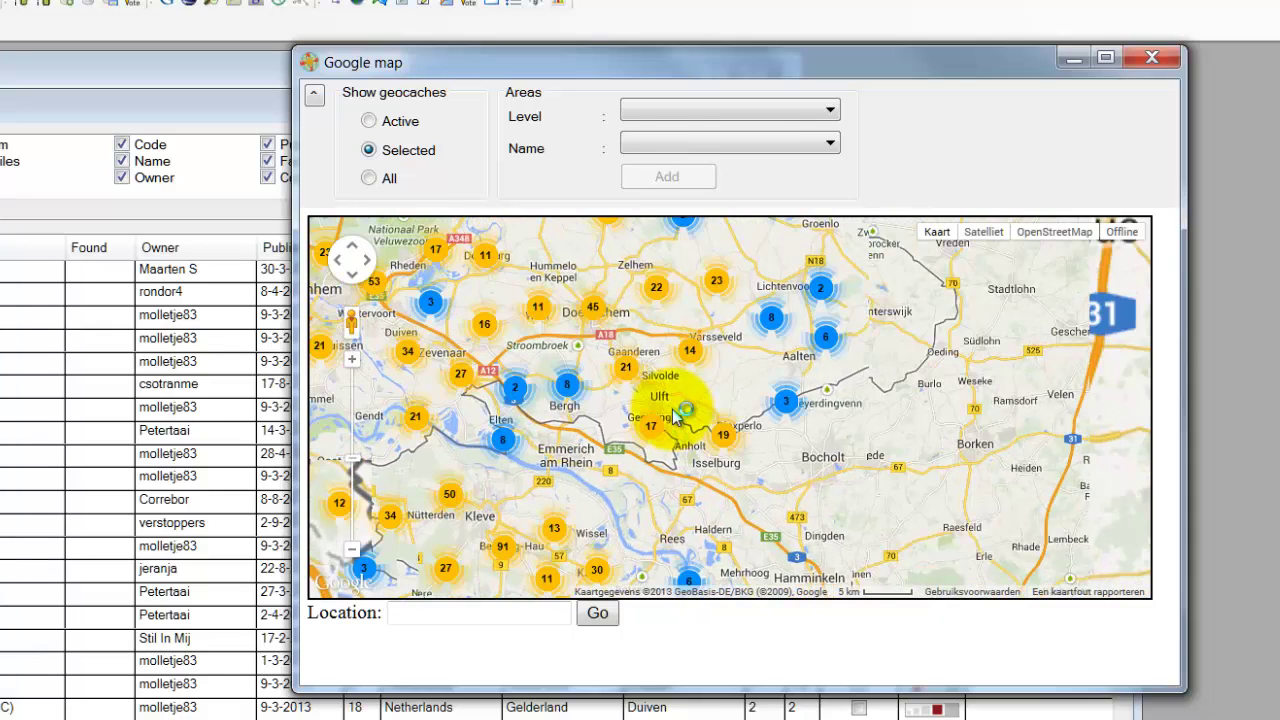
scroll(674, 418, "up", 2)
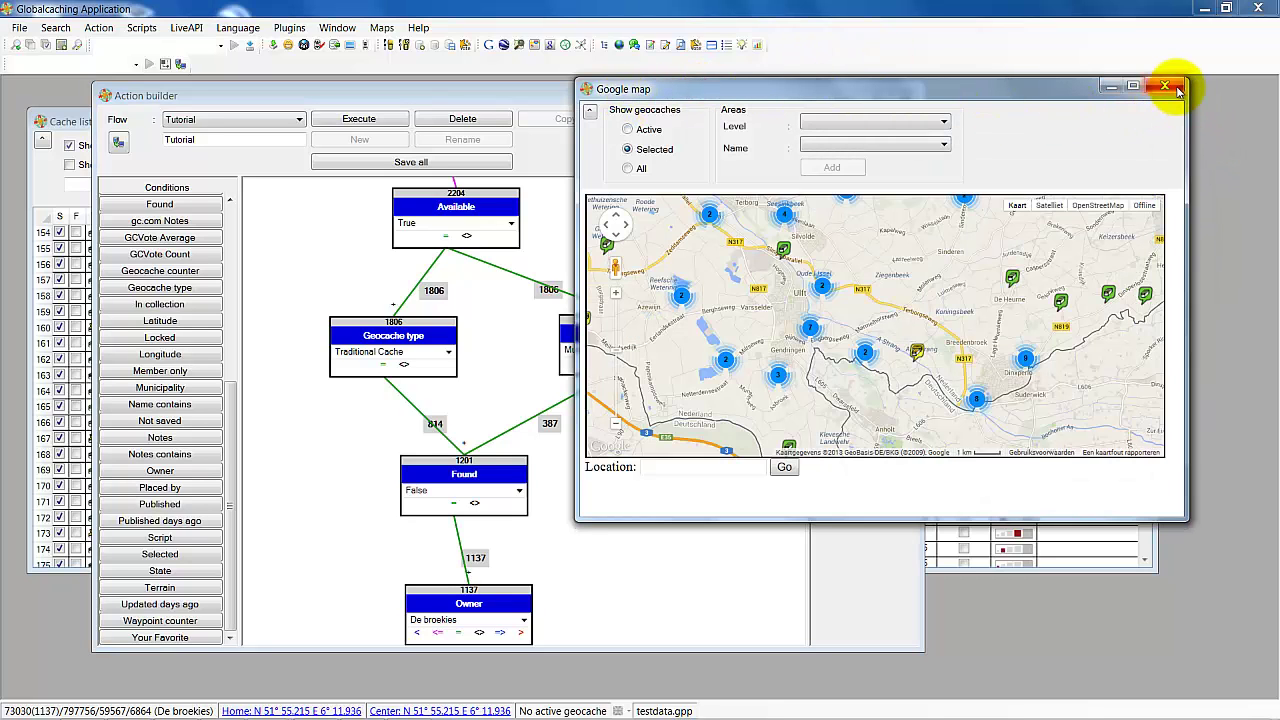
left_click(1166, 87)
Move the Set Selected block further below Owner and delete the connection between the two blocks.
scroll(614, 534, "down", 4)
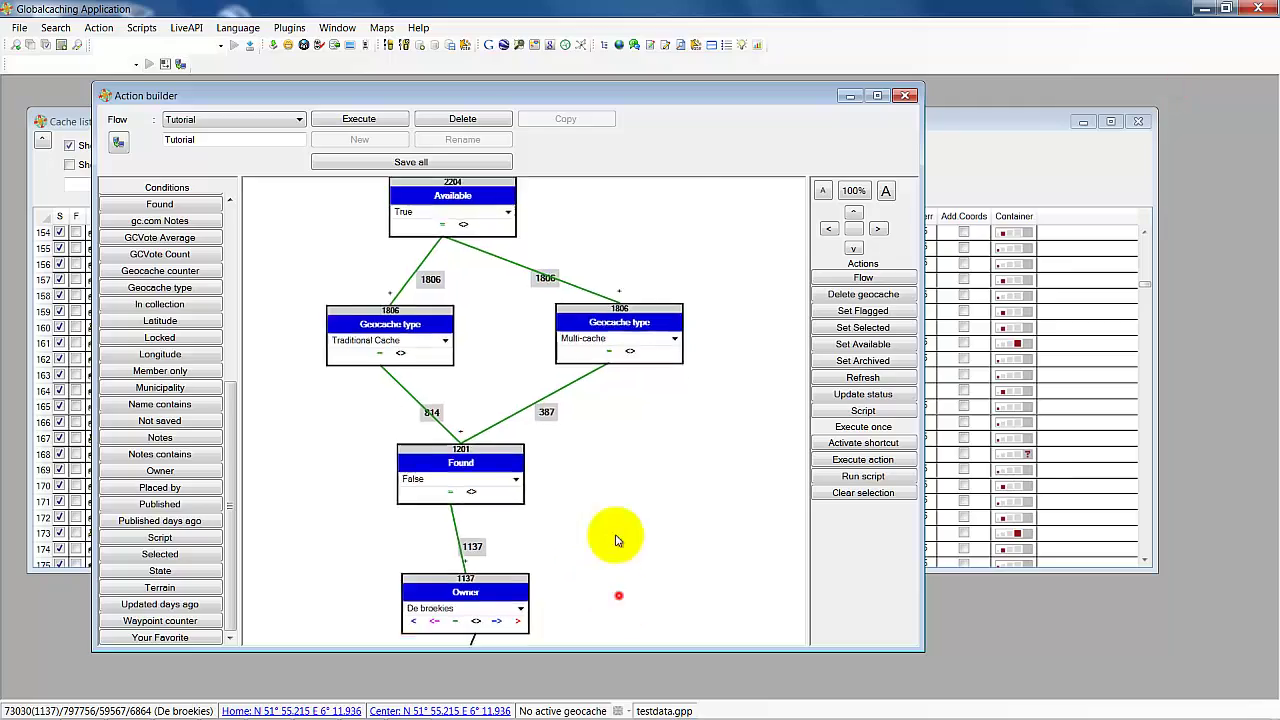
left_click(497, 524)
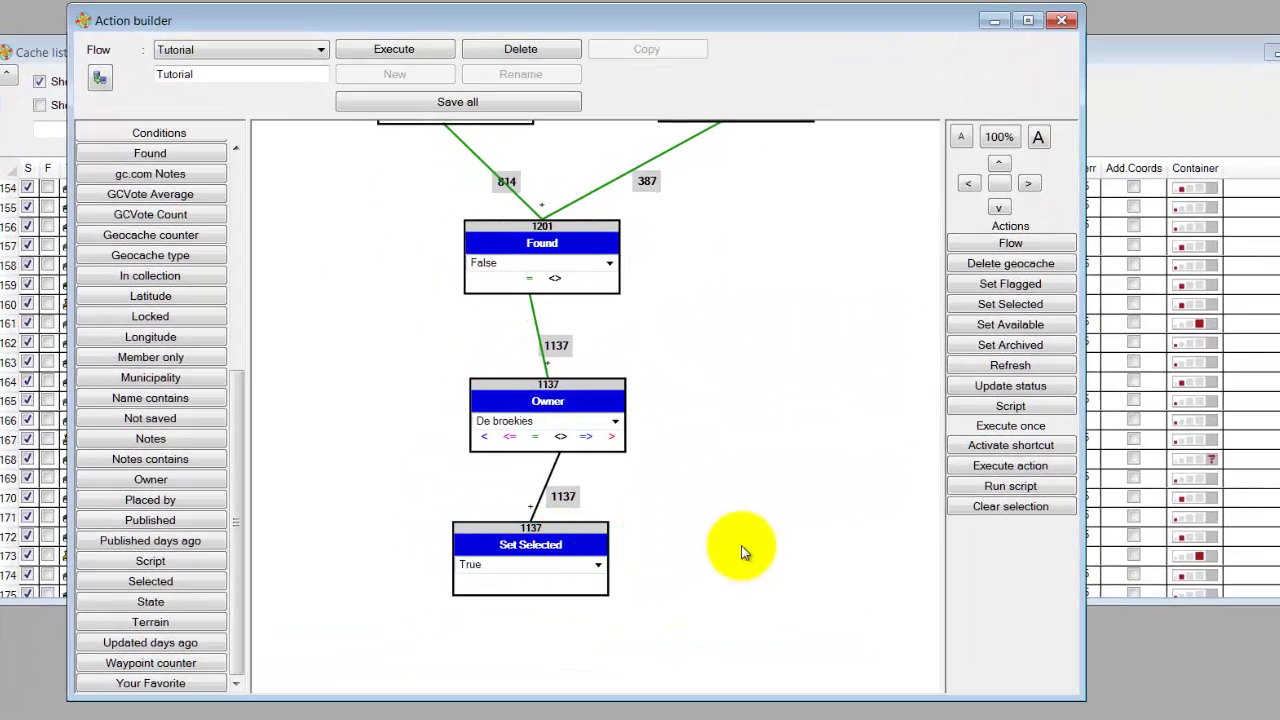
left_click_drag(740, 549, 751, 337)
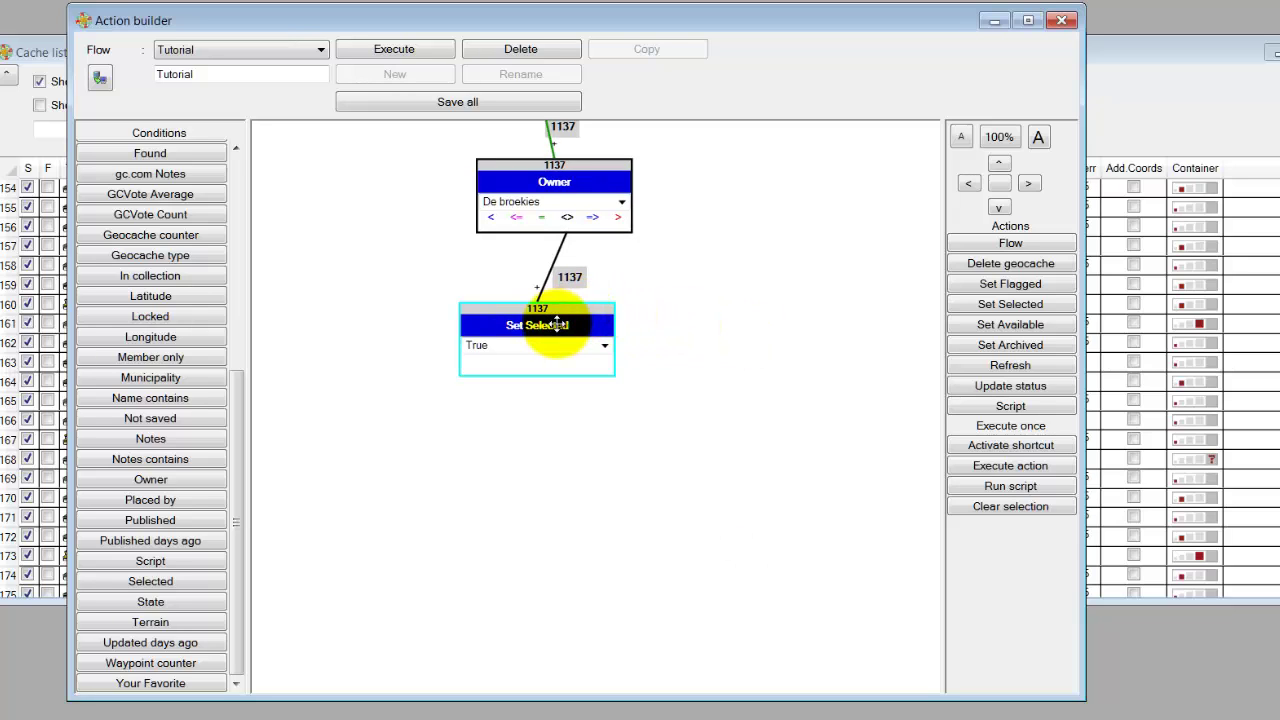
left_click_drag(557, 322, 563, 470)
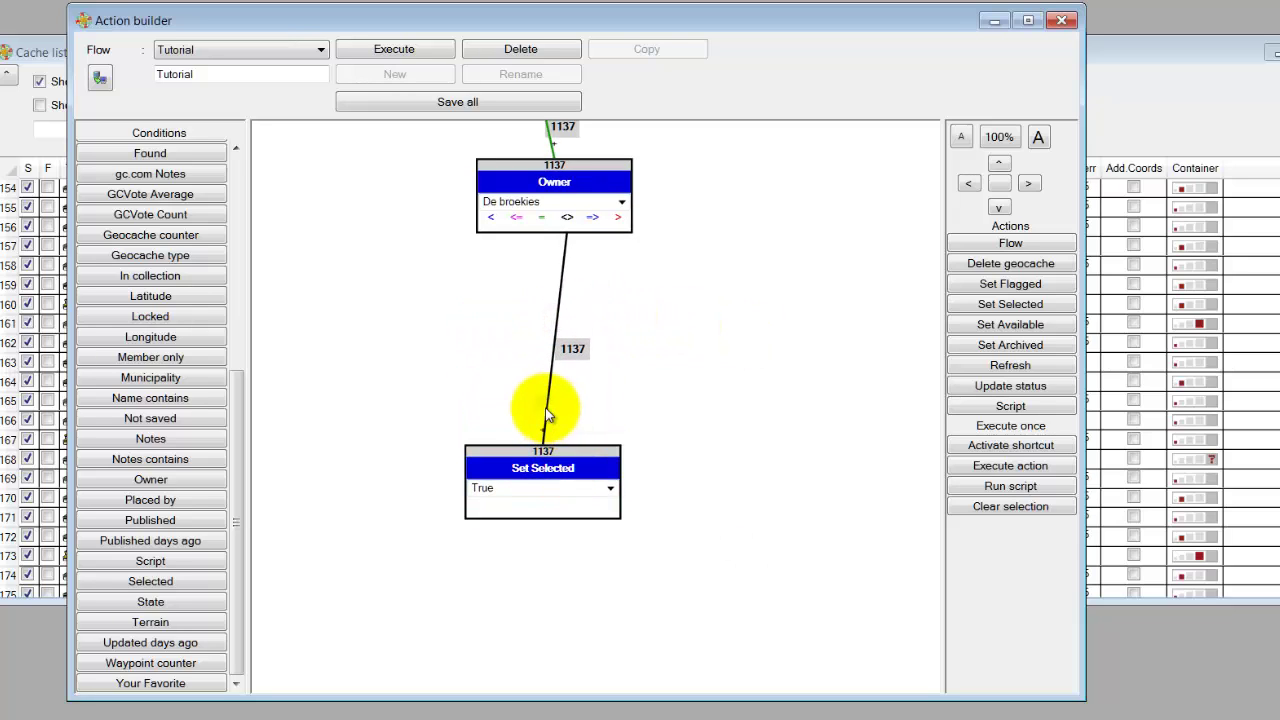
right_click(548, 410)
left_click(565, 420)
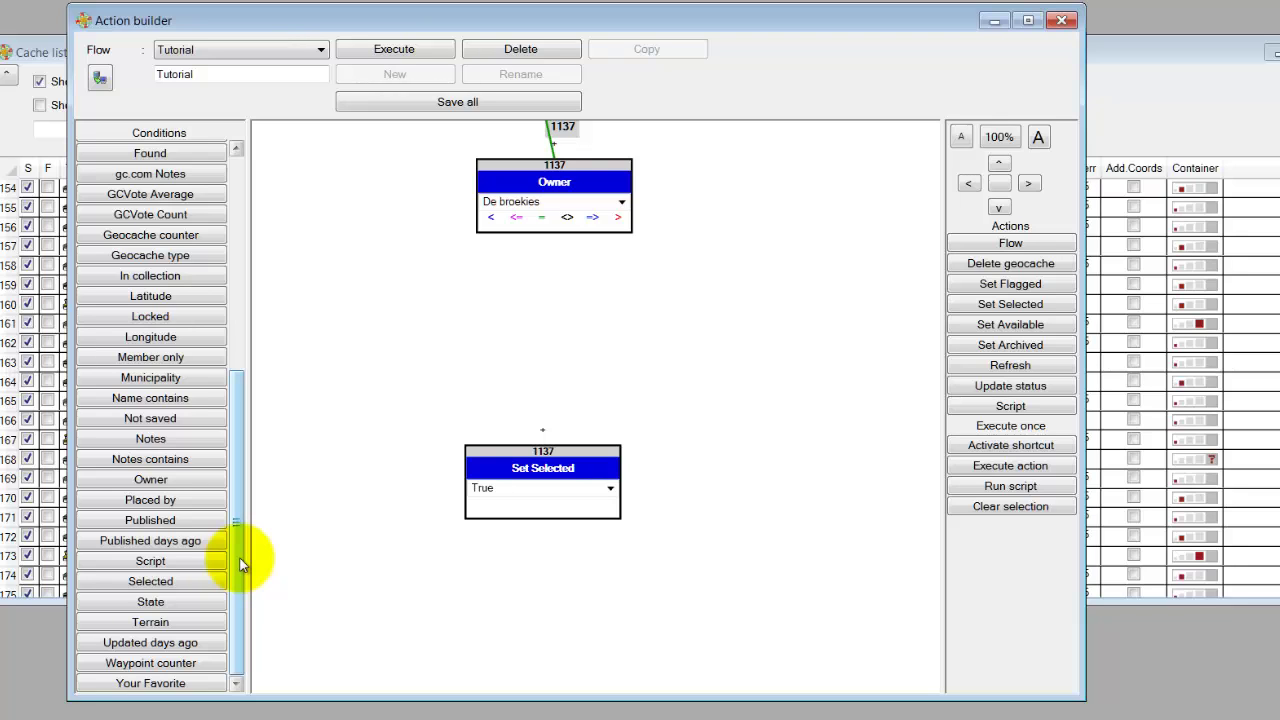
Add a Geocache counter condition below Owner, connect Owner's <> output to it, and set the counter to 500.
mouse_move(240, 565)
left_mouse_down()
mouse_move(237, 531)
mouse_move(235, 577)
left_mouse_up()
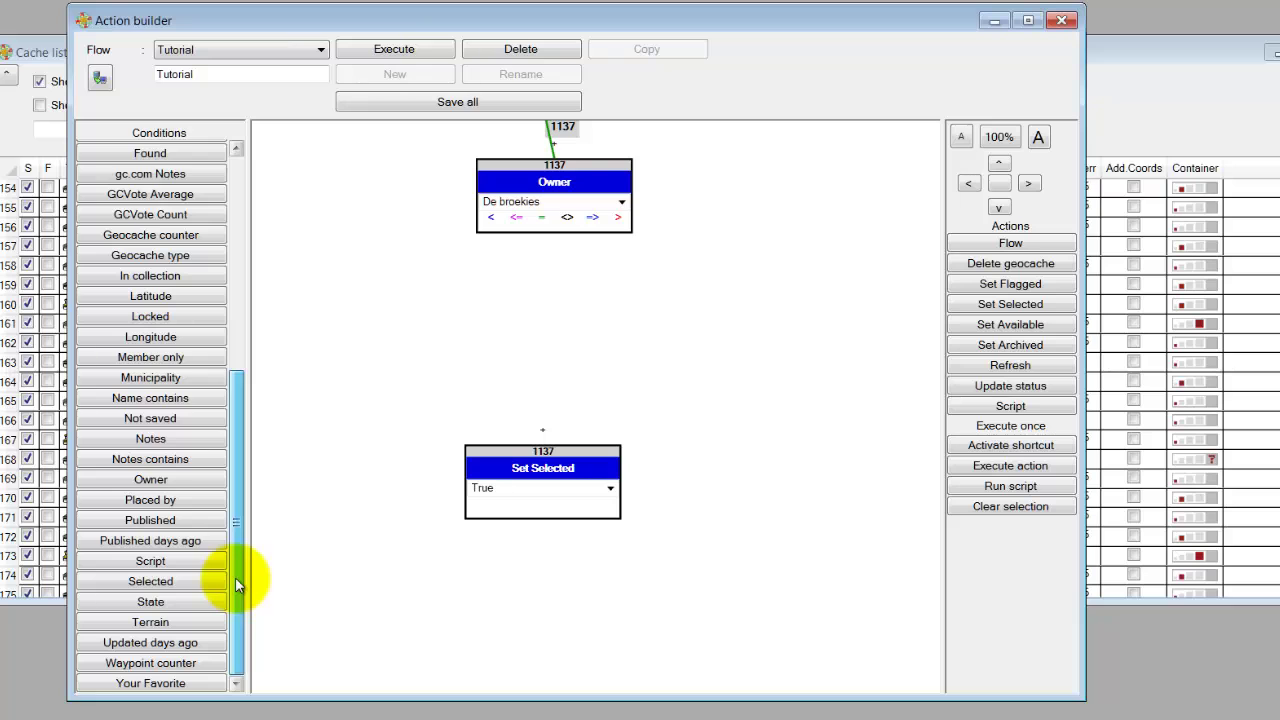
left_click_drag(235, 577, 236, 514)
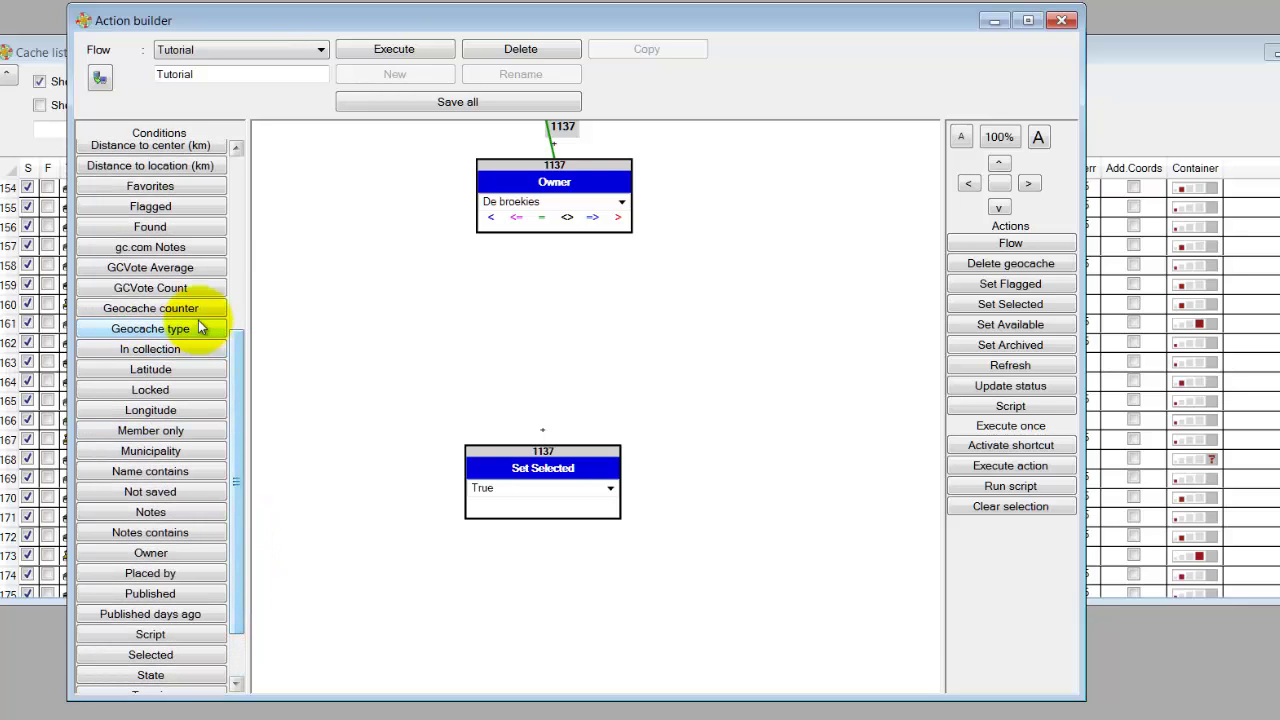
left_click_drag(194, 313, 514, 331)
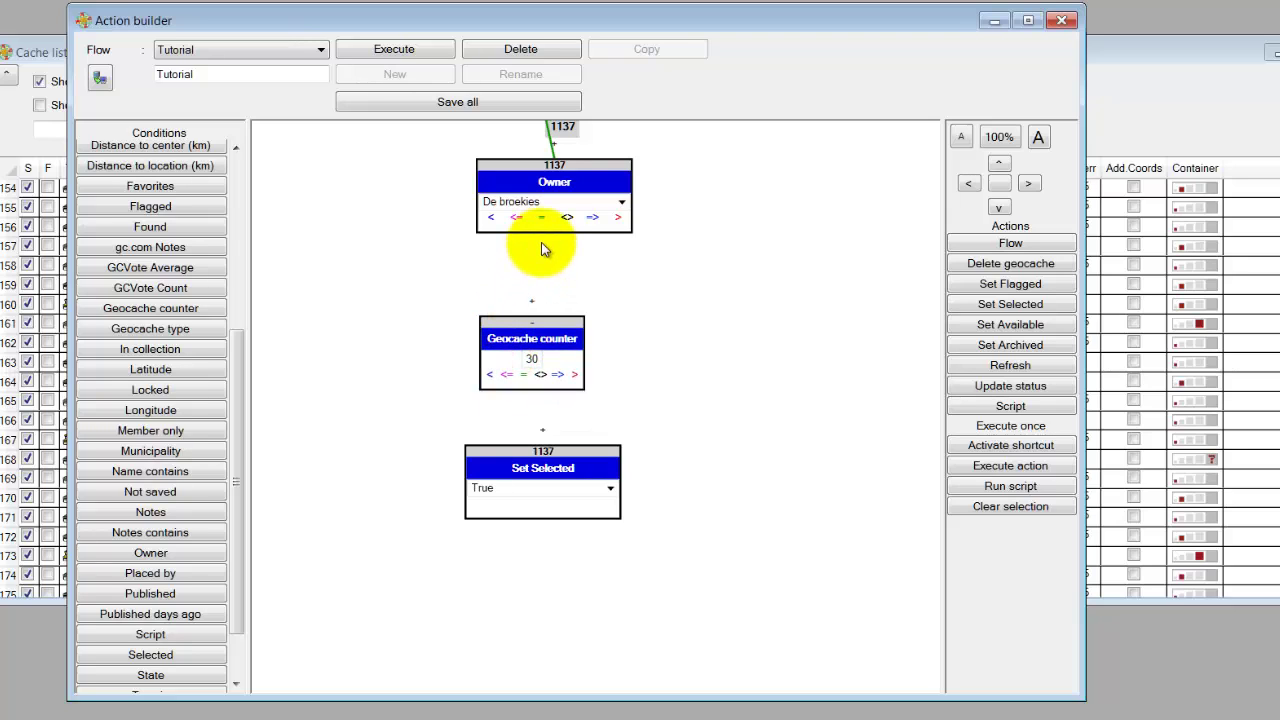
left_click_drag(566, 217, 510, 362)
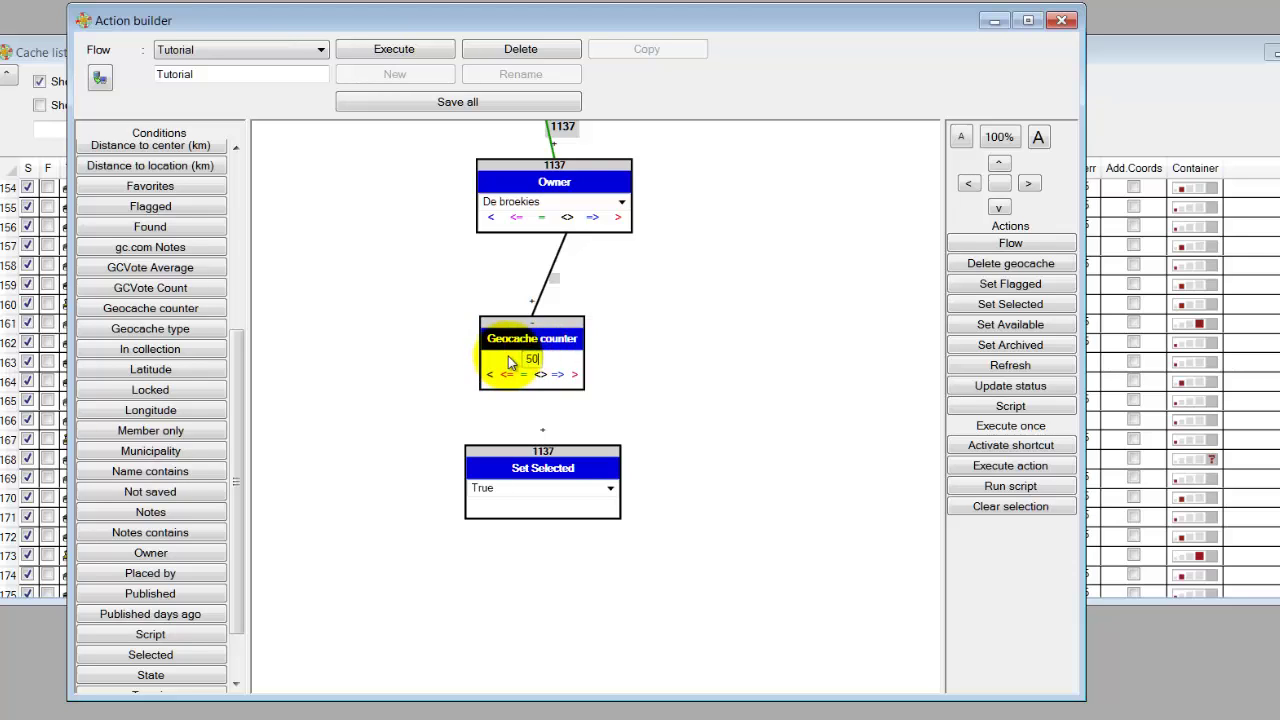
left_click(697, 418)
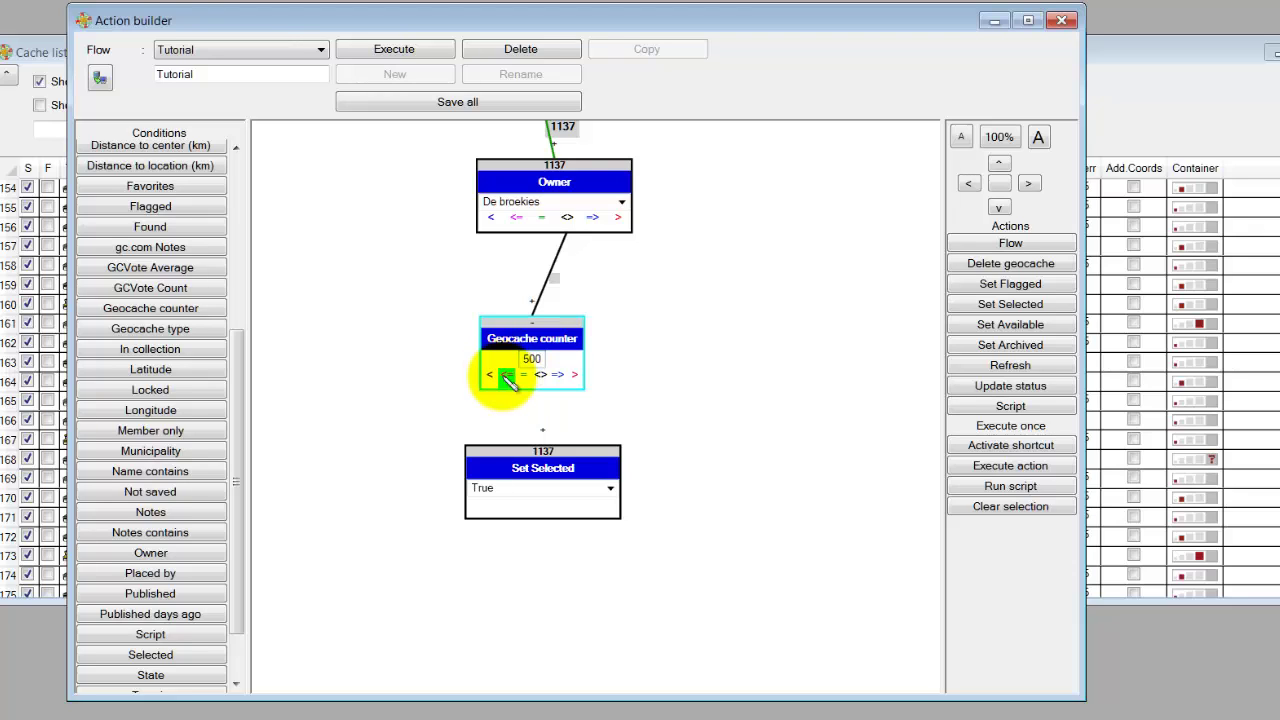
Connect the Geocache counter's <= output to Set Selected and place the Set Selected block slightly lower.
left_click_drag(507, 379, 581, 516)
left_click(600, 462)
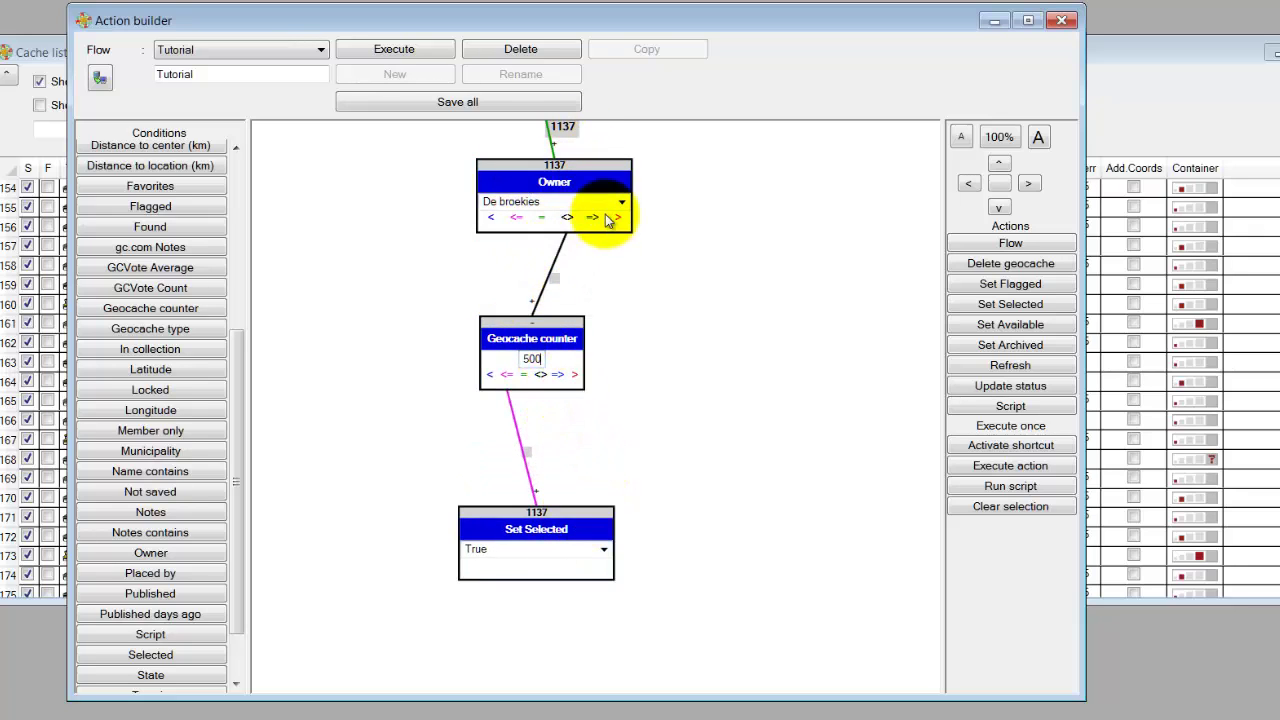
left_click(525, 338)
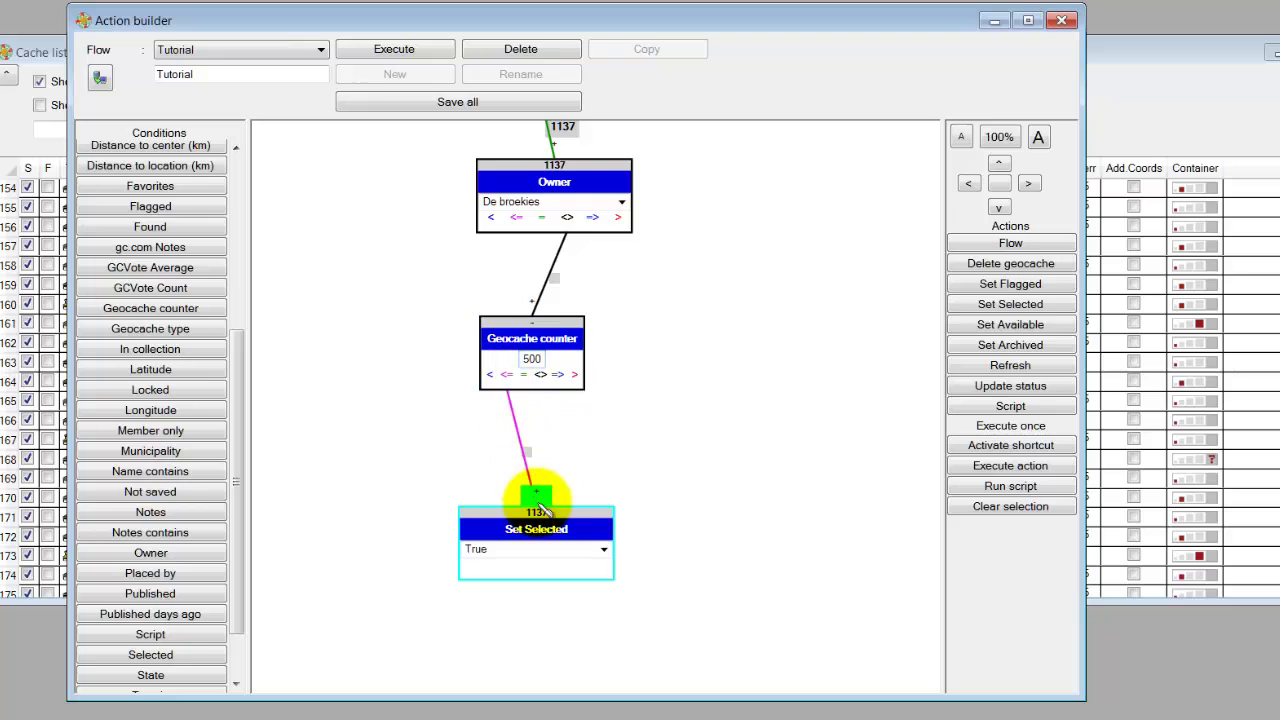
left_click(540, 375)
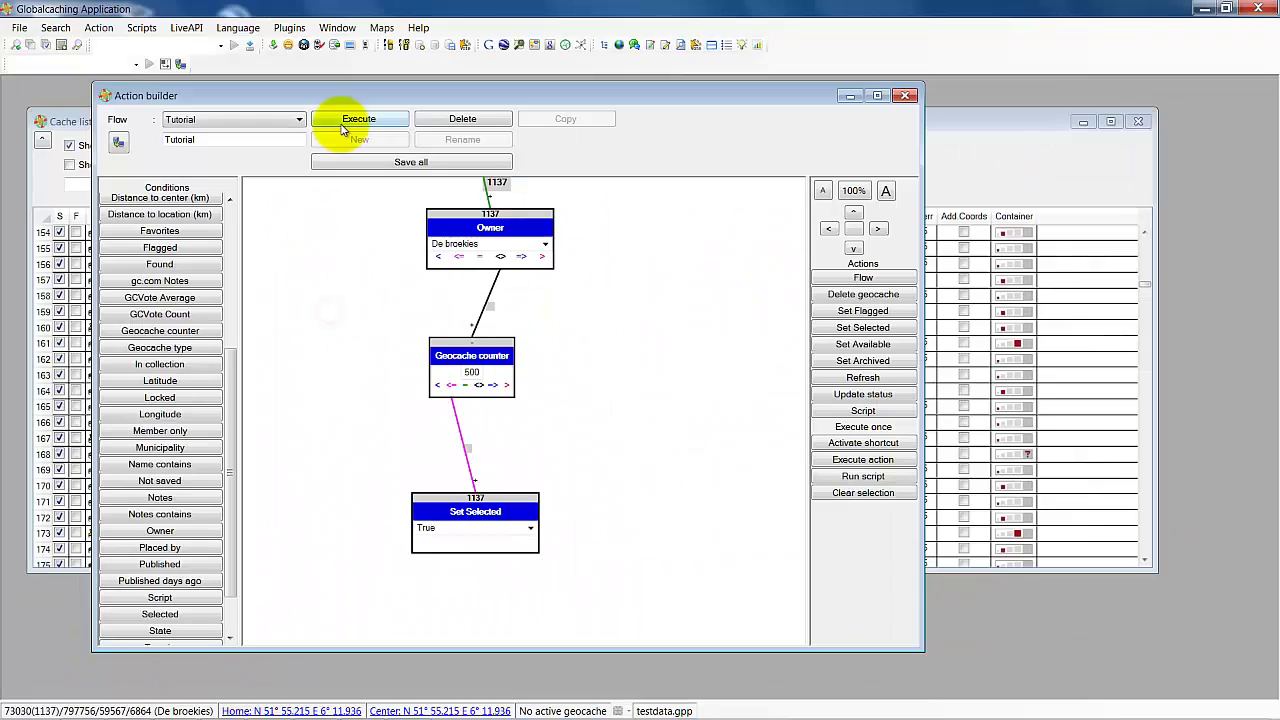
Save all flows, execute the Tutorial flow with the counter, and review the counts along its connections.
left_click(375, 170)
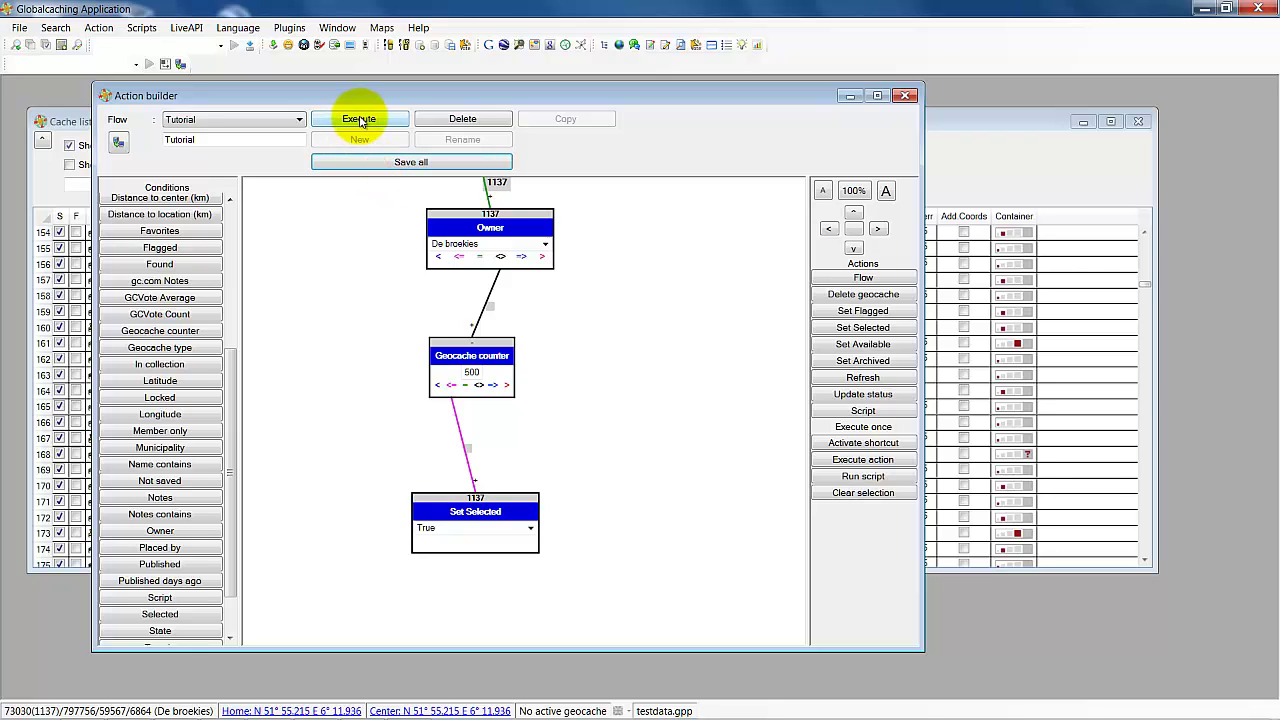
left_click(358, 118)
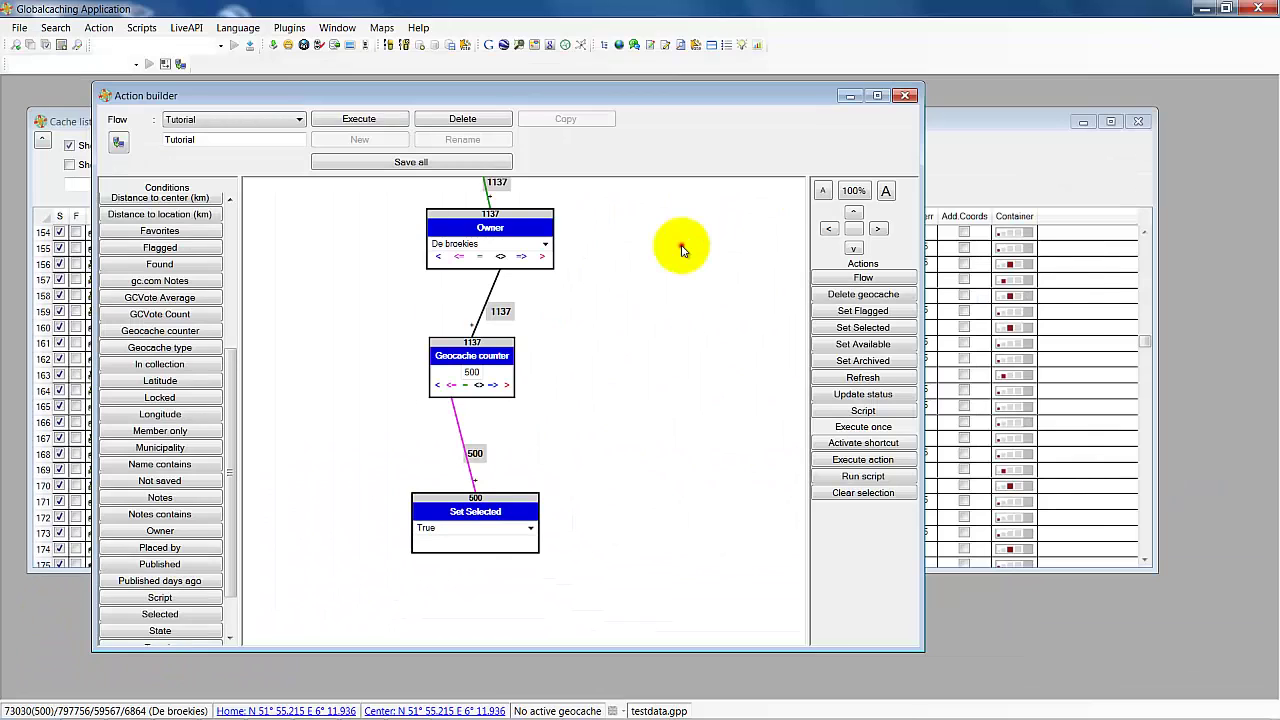
left_click_drag(682, 247, 678, 399)
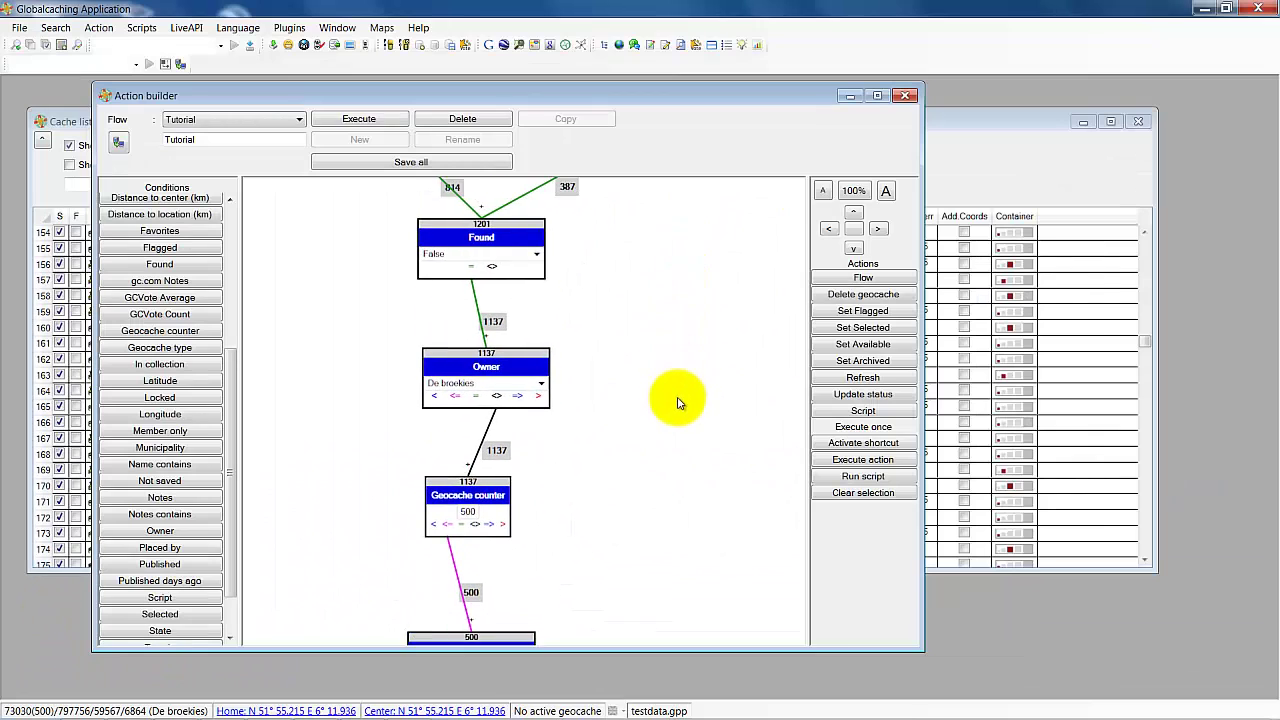
left_click_drag(682, 236, 665, 404)
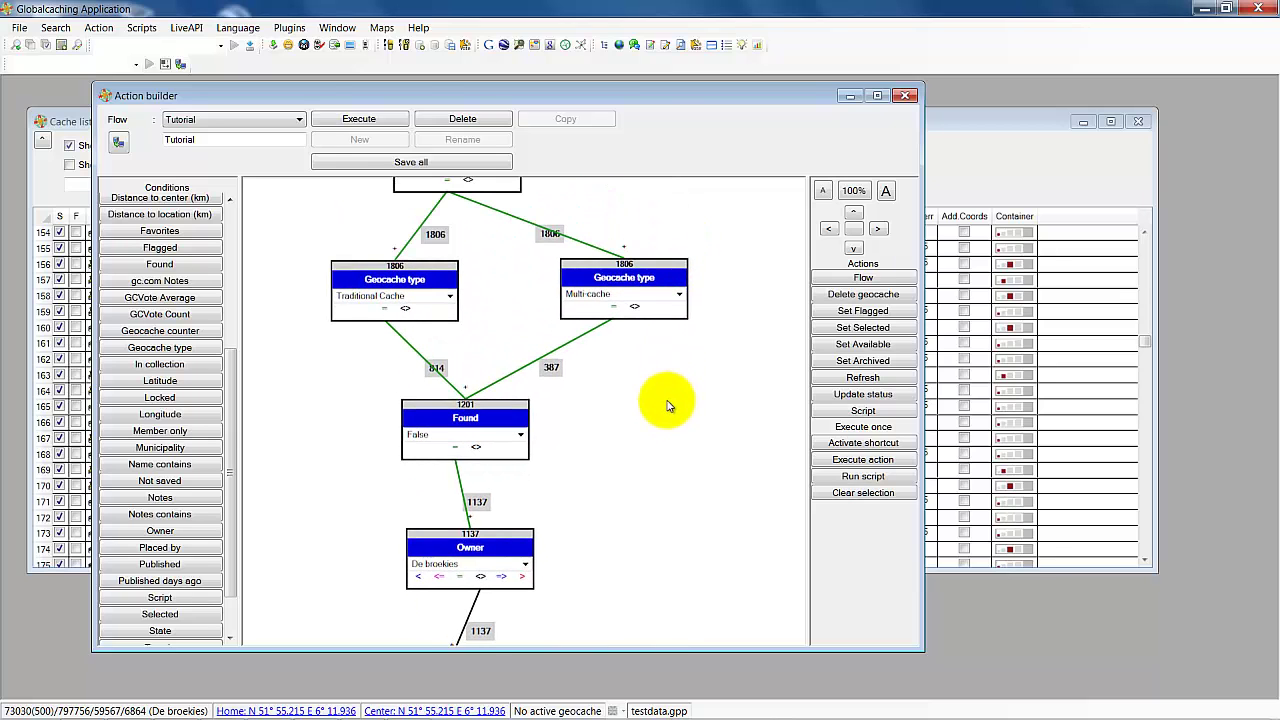
Display the newly selected geocaches on Google map, examine how they are distributed, and return to the Action builder.
left_click(490, 46)
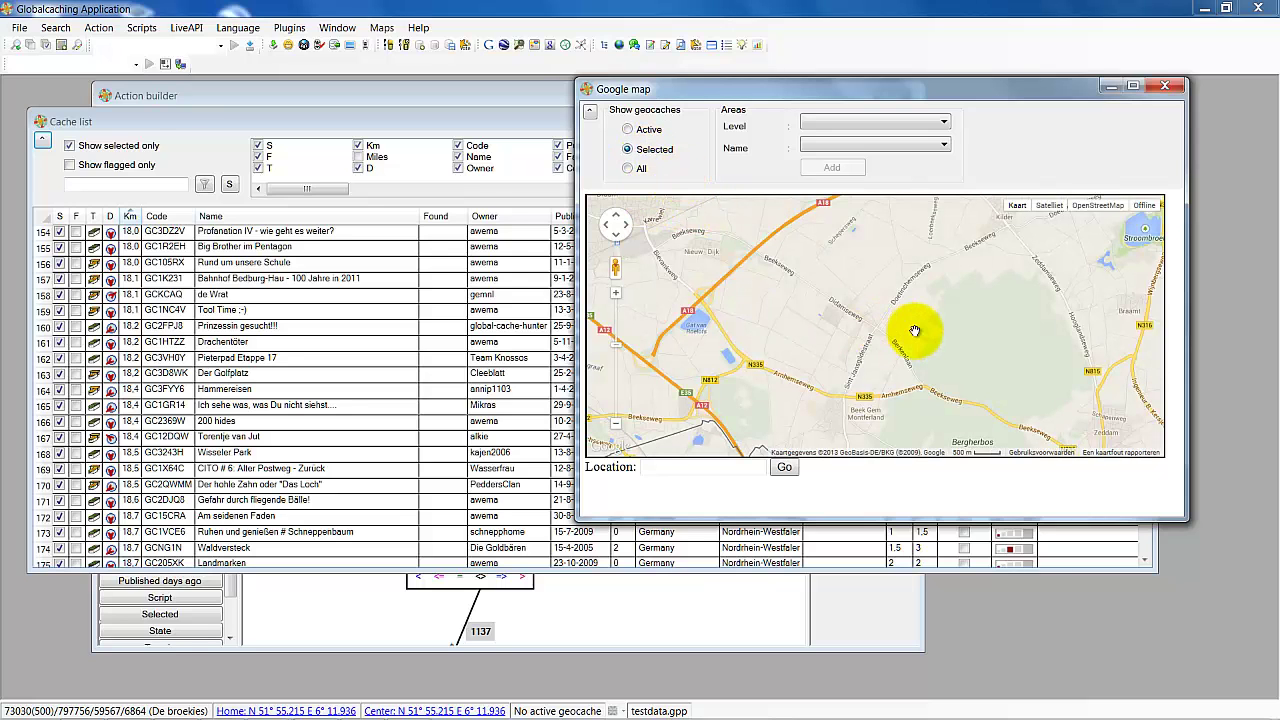
scroll(914, 331, "down", 3)
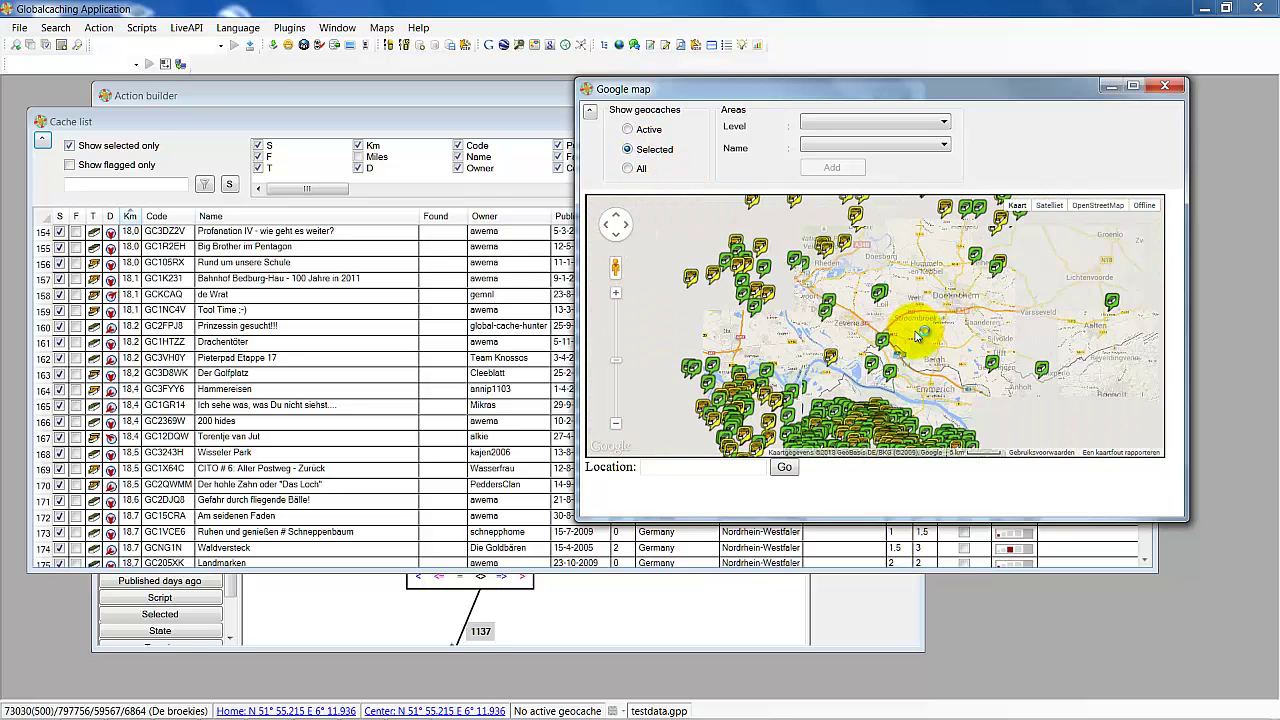
scroll(914, 331, "up", 1)
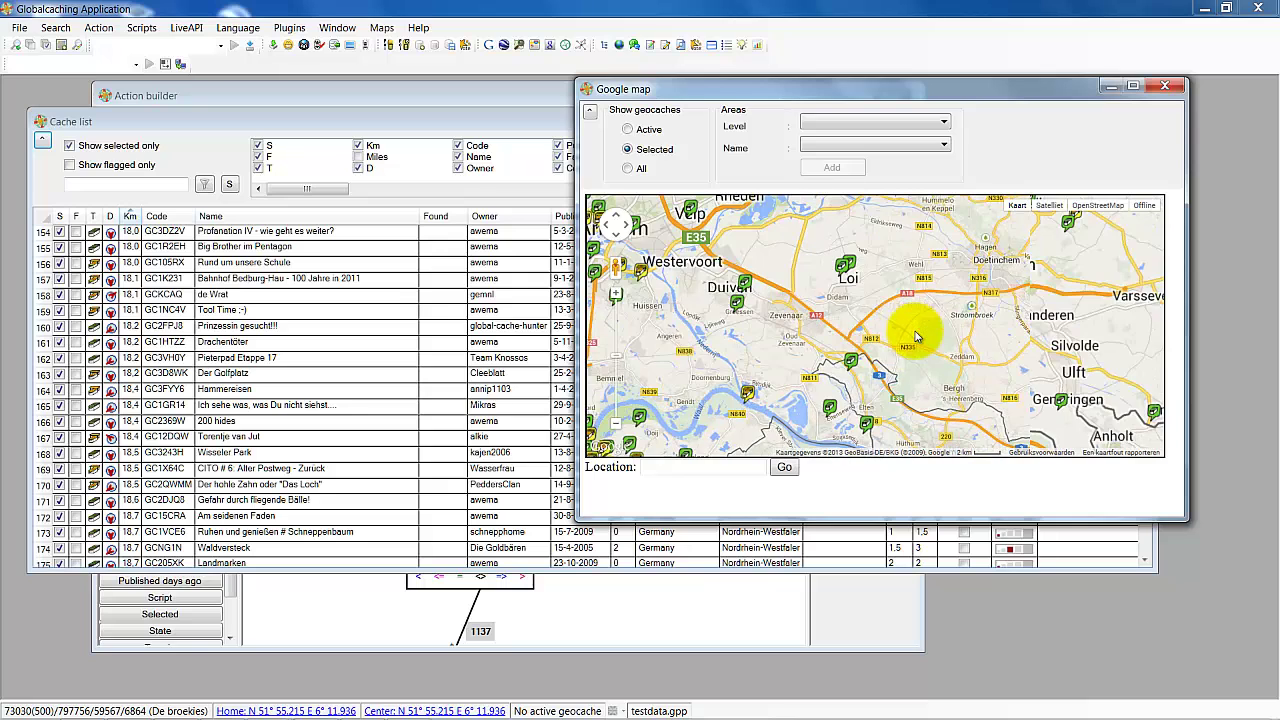
left_click(643, 131)
left_click(630, 149)
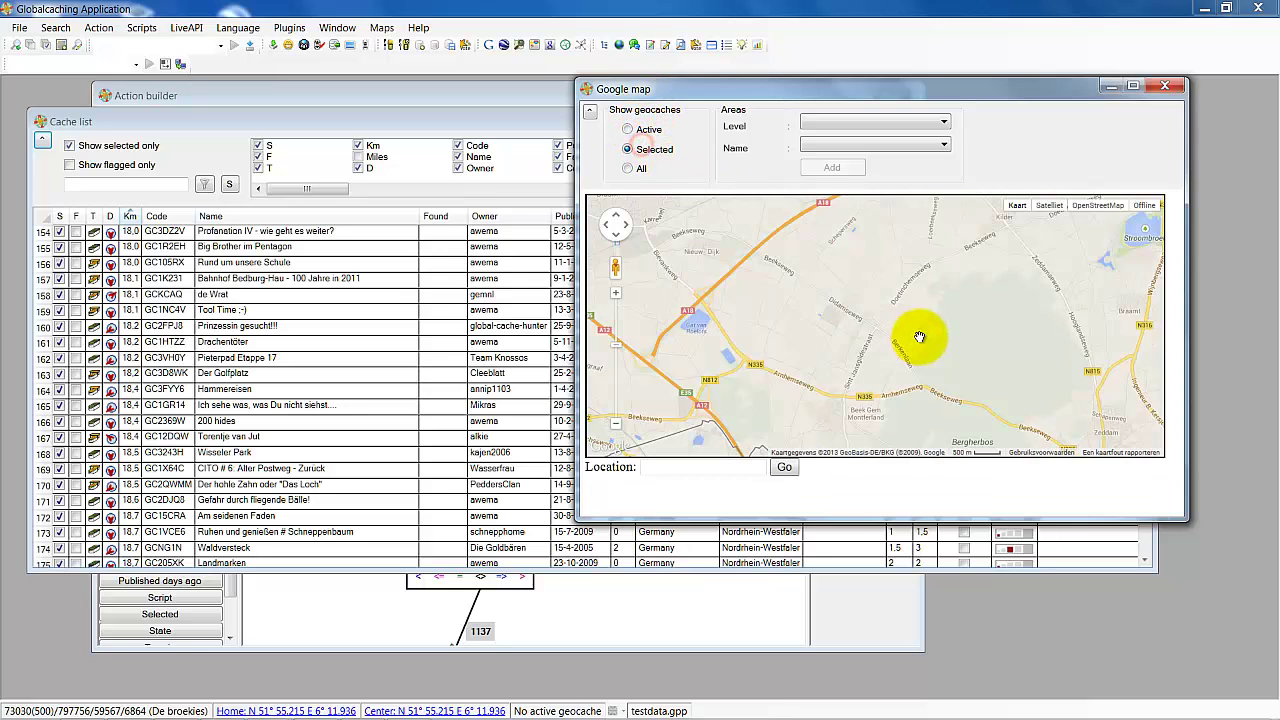
scroll(919, 337, "down", 4)
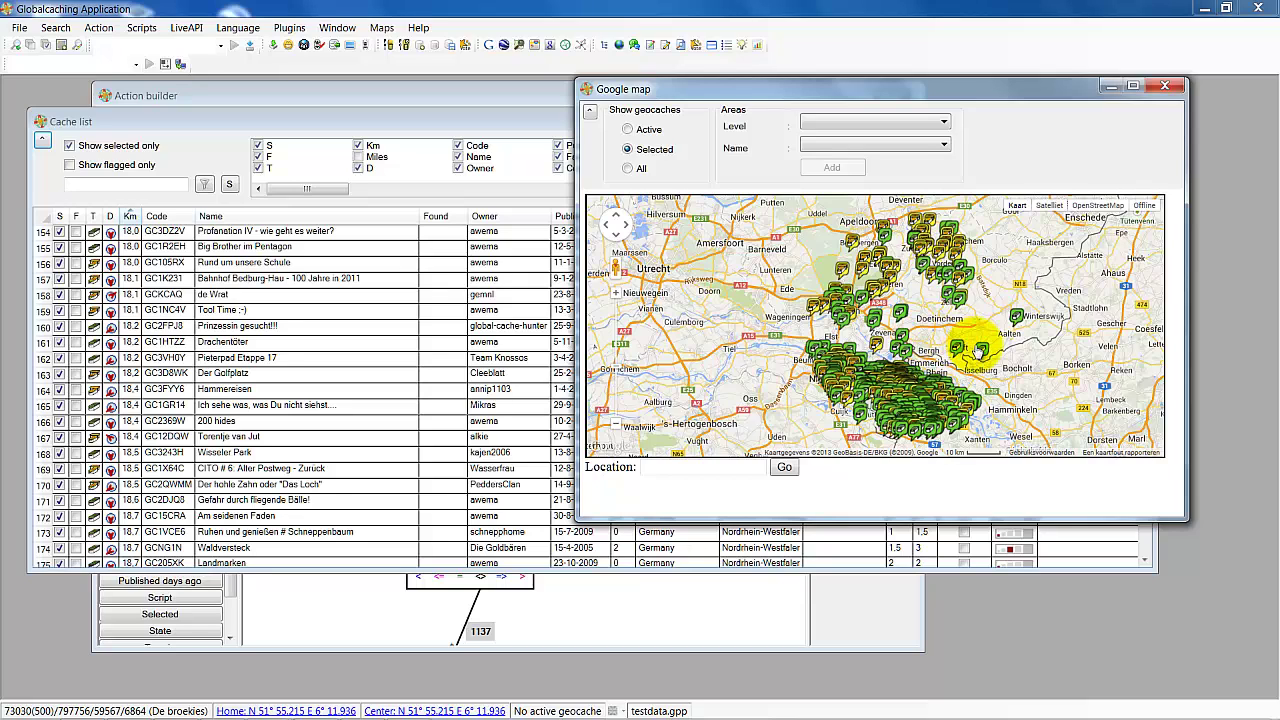
mouse_move(889, 325)
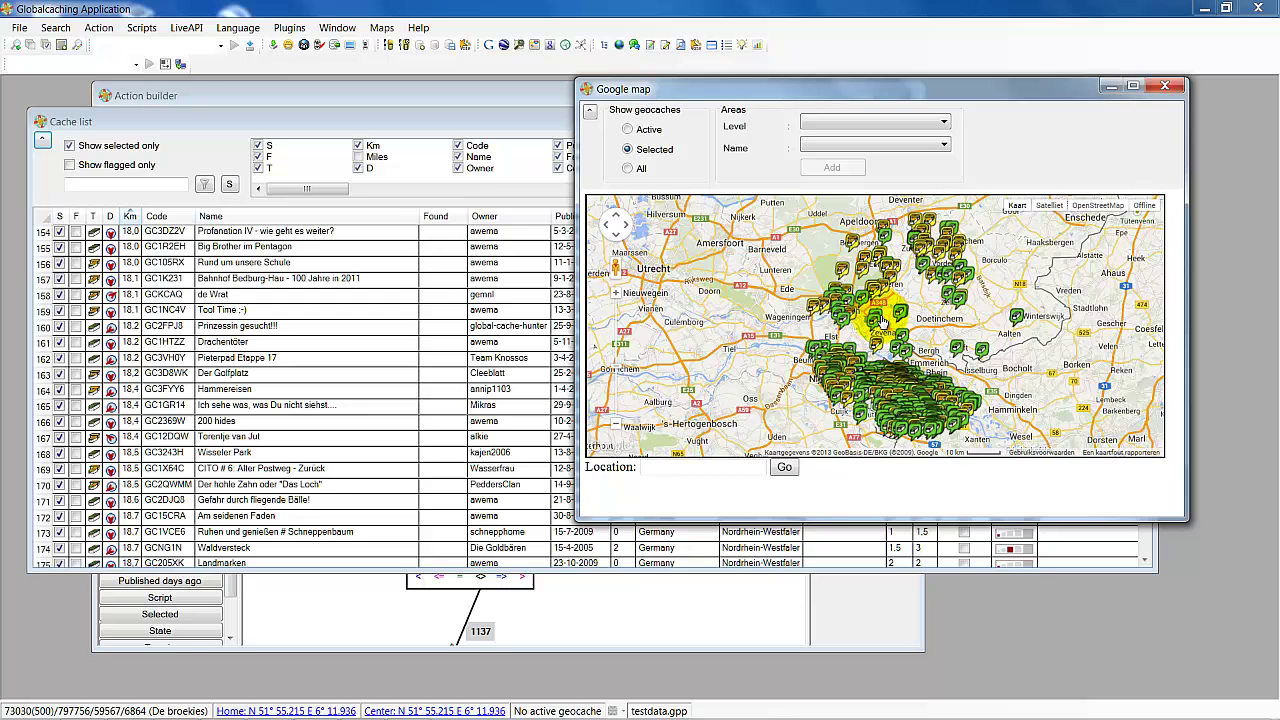
left_click(630, 616)
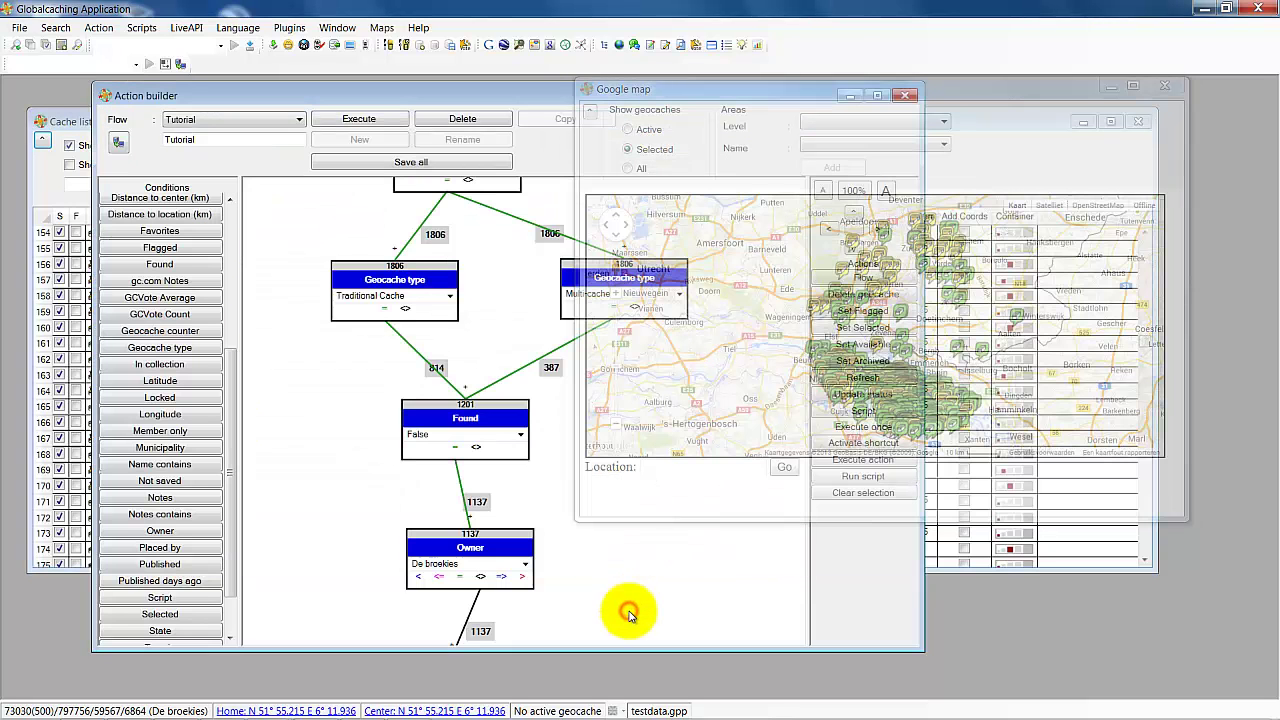
Close Google map and set the Tutorial flow's Start block to sort geocaches on Distance from center.
left_click(1097, 90)
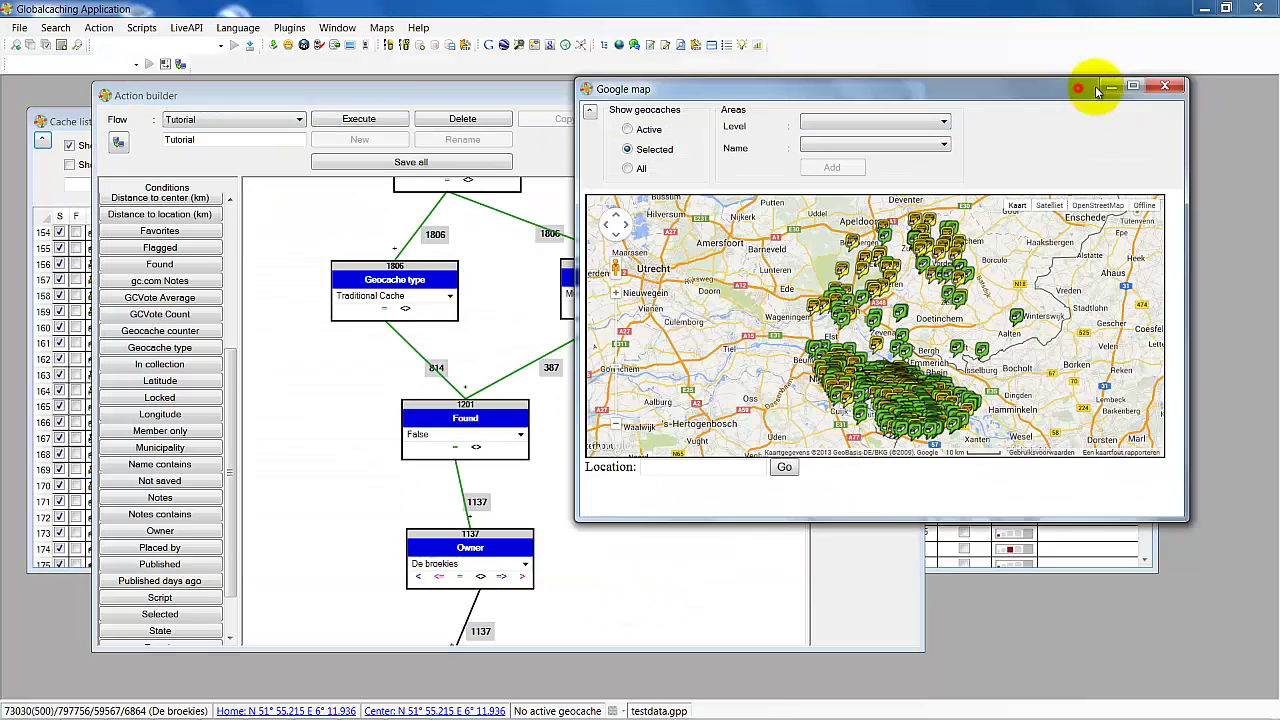
left_click(1170, 87)
left_click(669, 397)
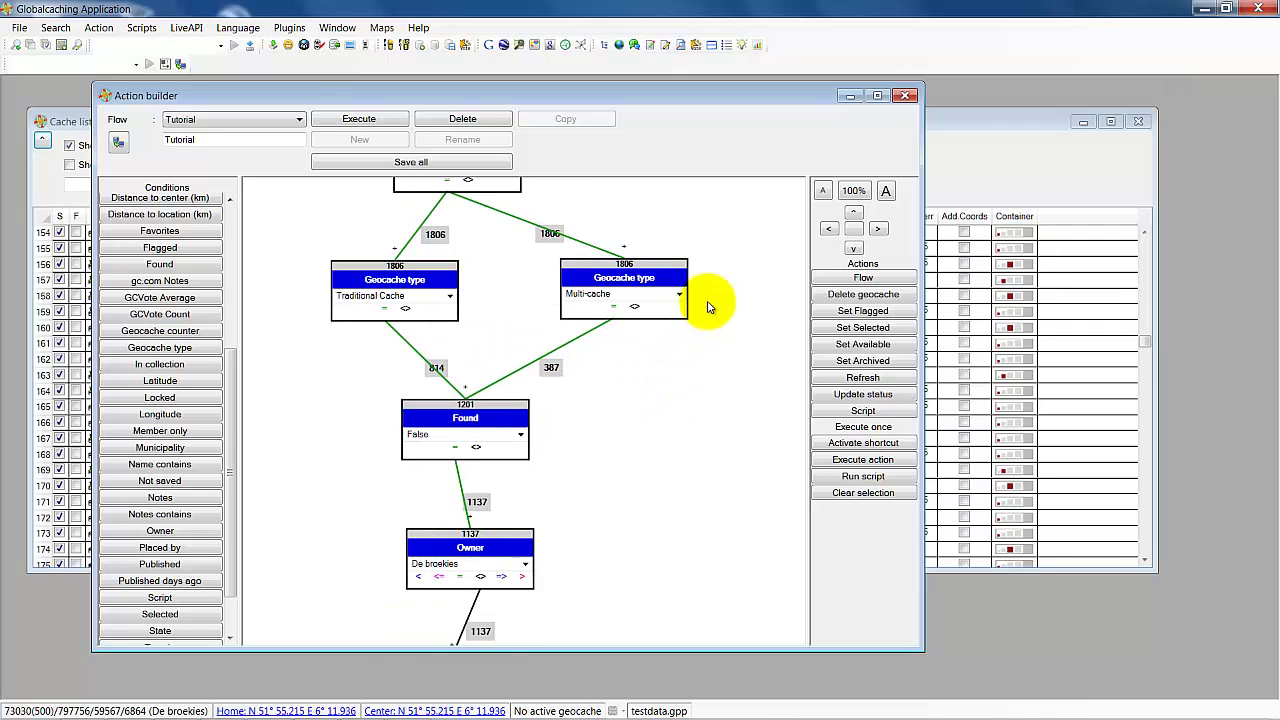
left_click_drag(694, 217, 749, 486)
left_click_drag(679, 245, 681, 519)
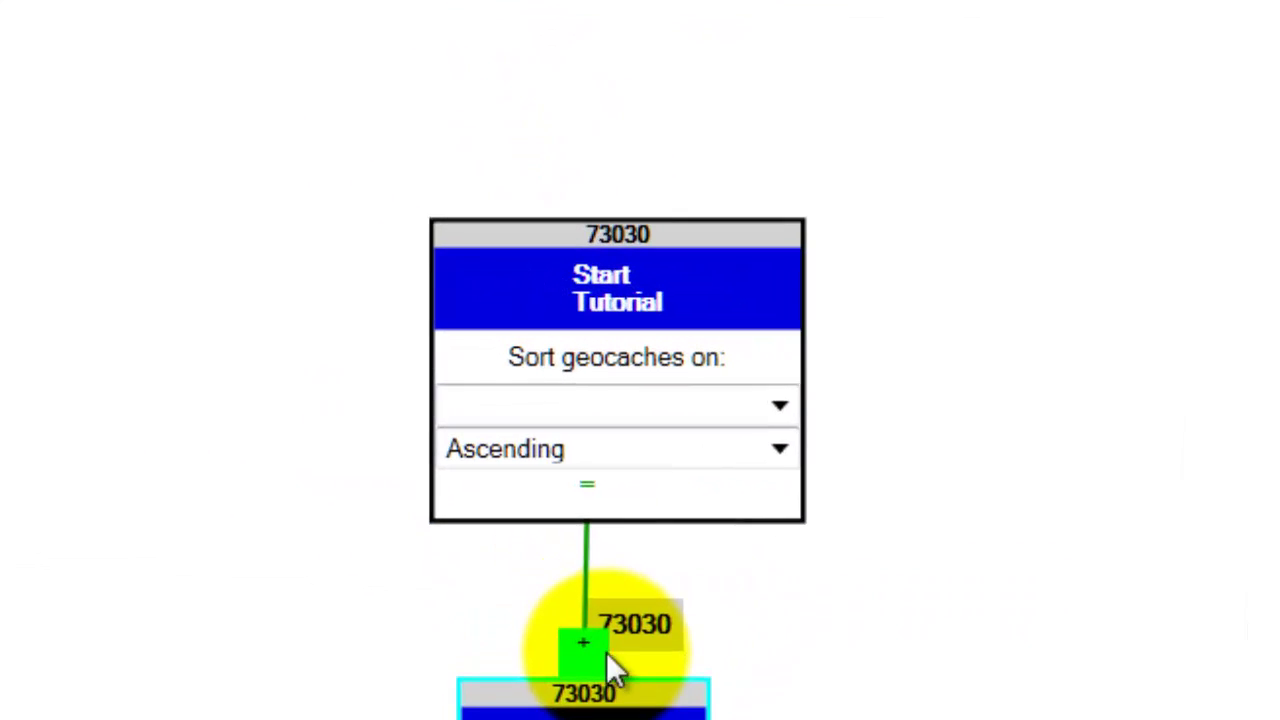
left_click_drag(1206, 709, 1102, 464)
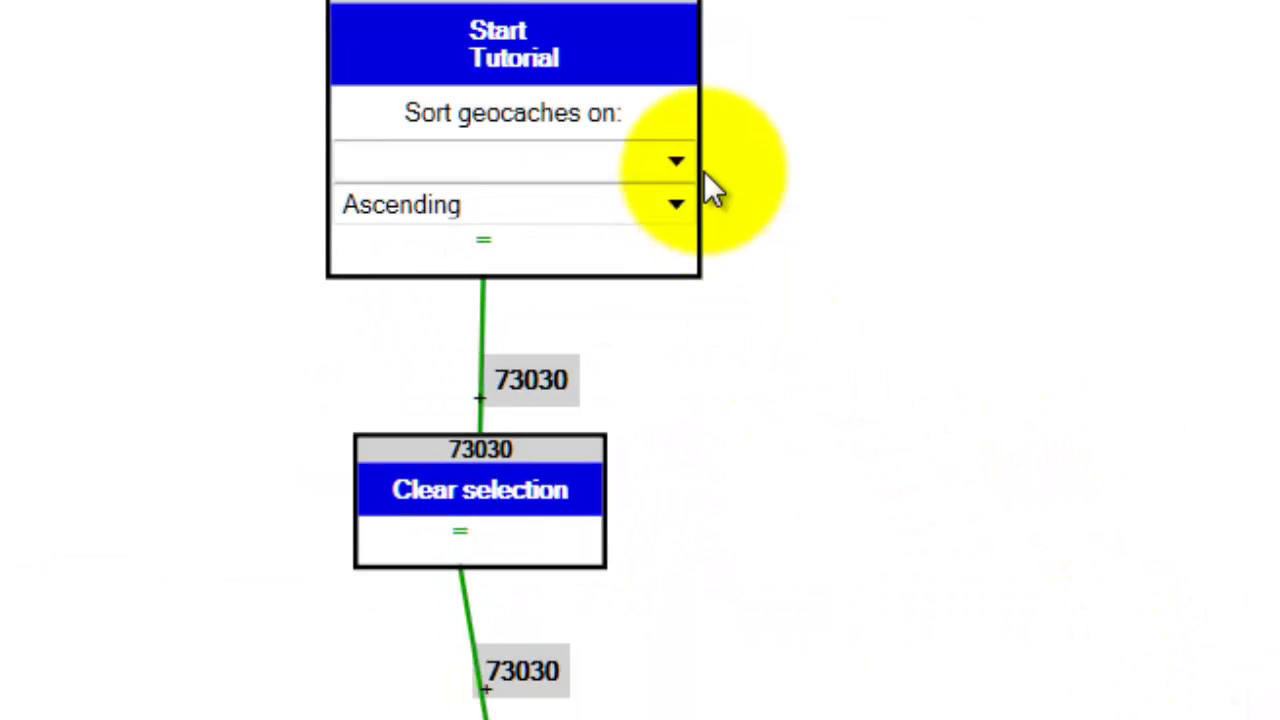
left_click(672, 162)
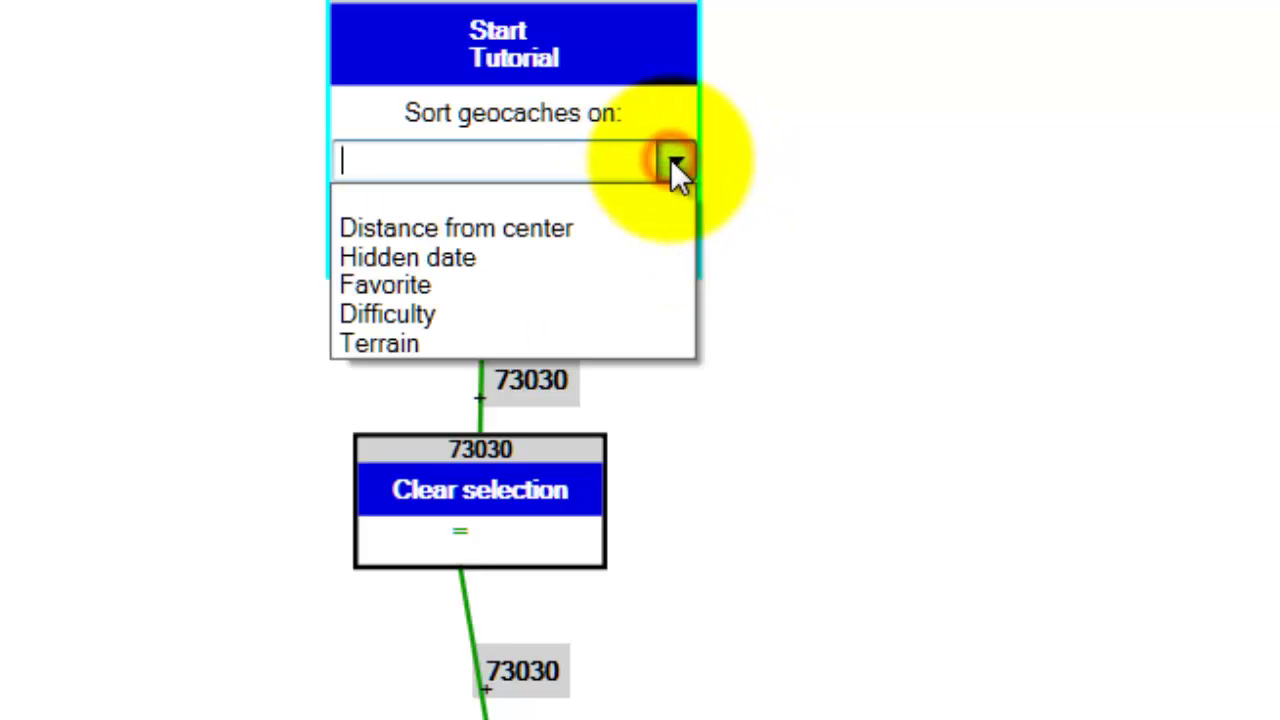
left_click(610, 224)
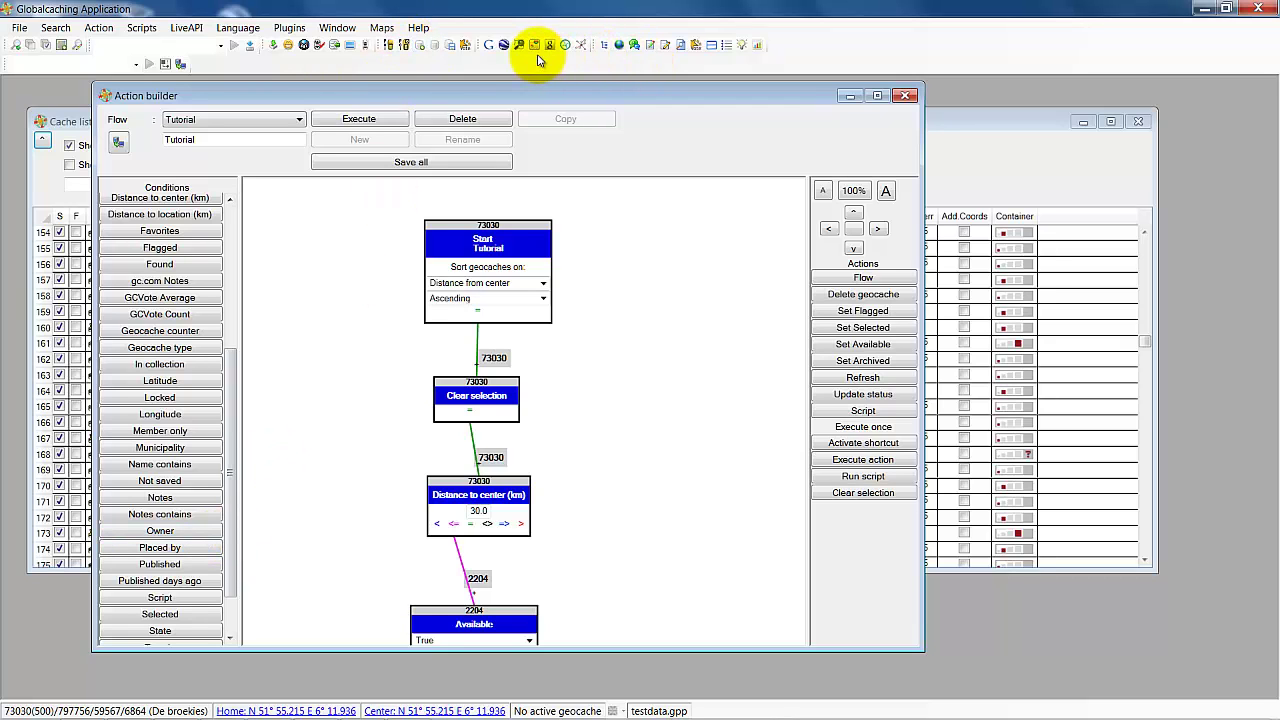
Display the selected geocaches on Google map, examine their distribution around the center, and return to the Action builder.
left_click(497, 45)
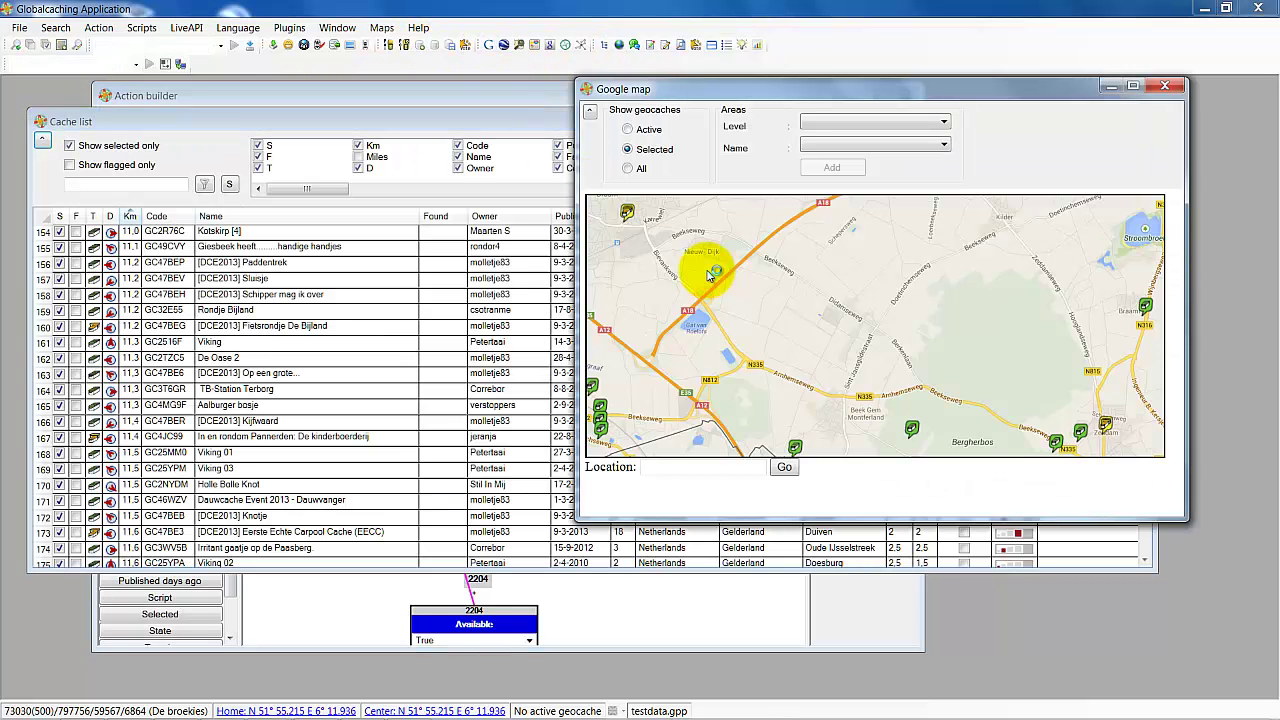
scroll(858, 325, "down", 3)
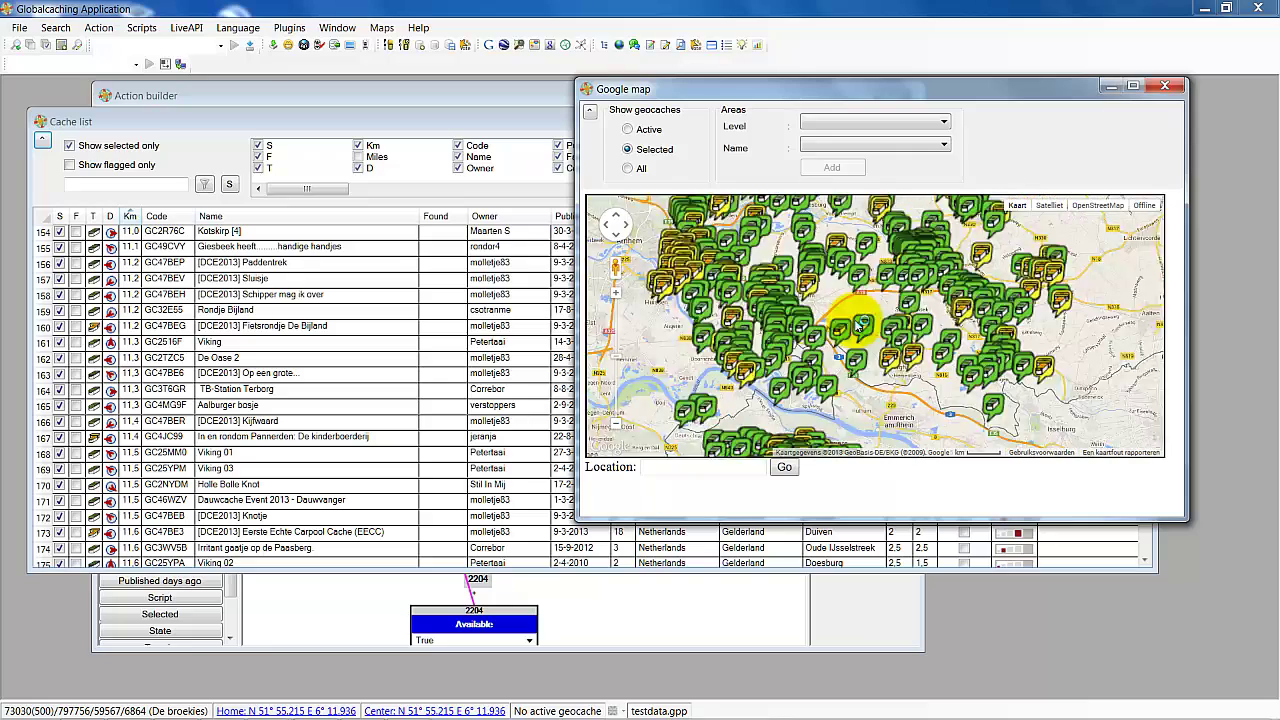
scroll(858, 325, "down", 2)
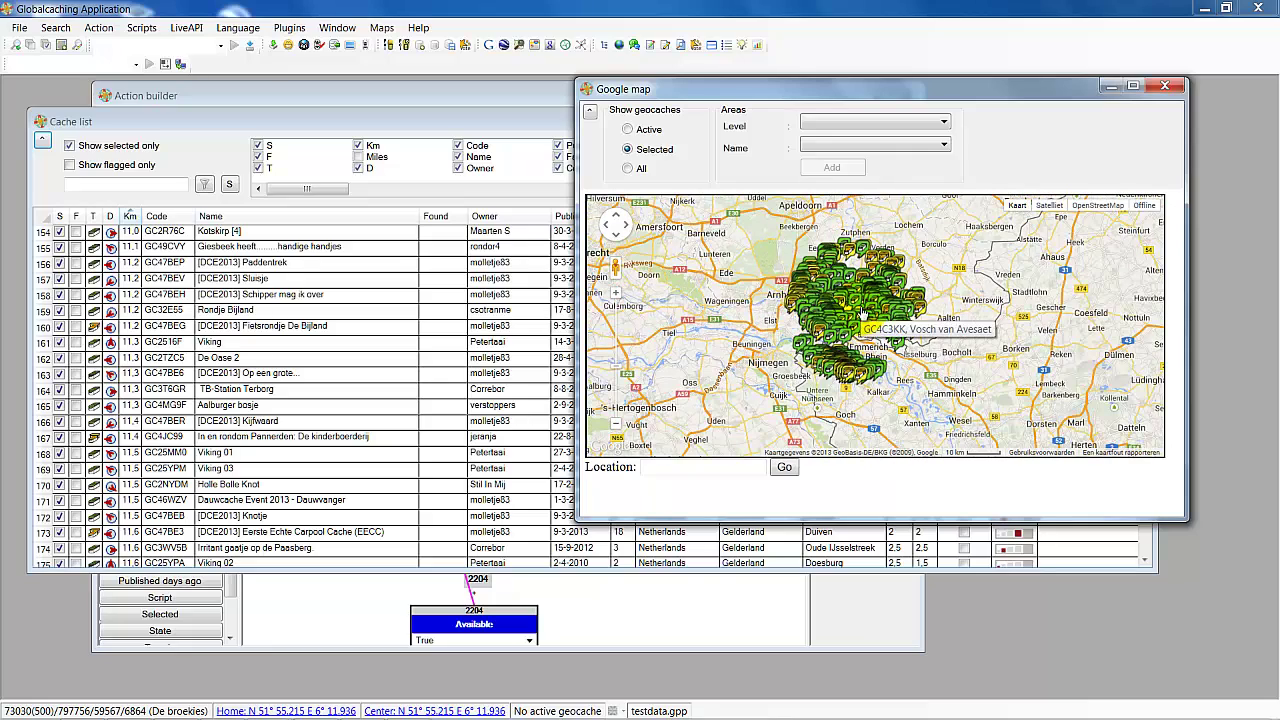
scroll(862, 313, "up", 1)
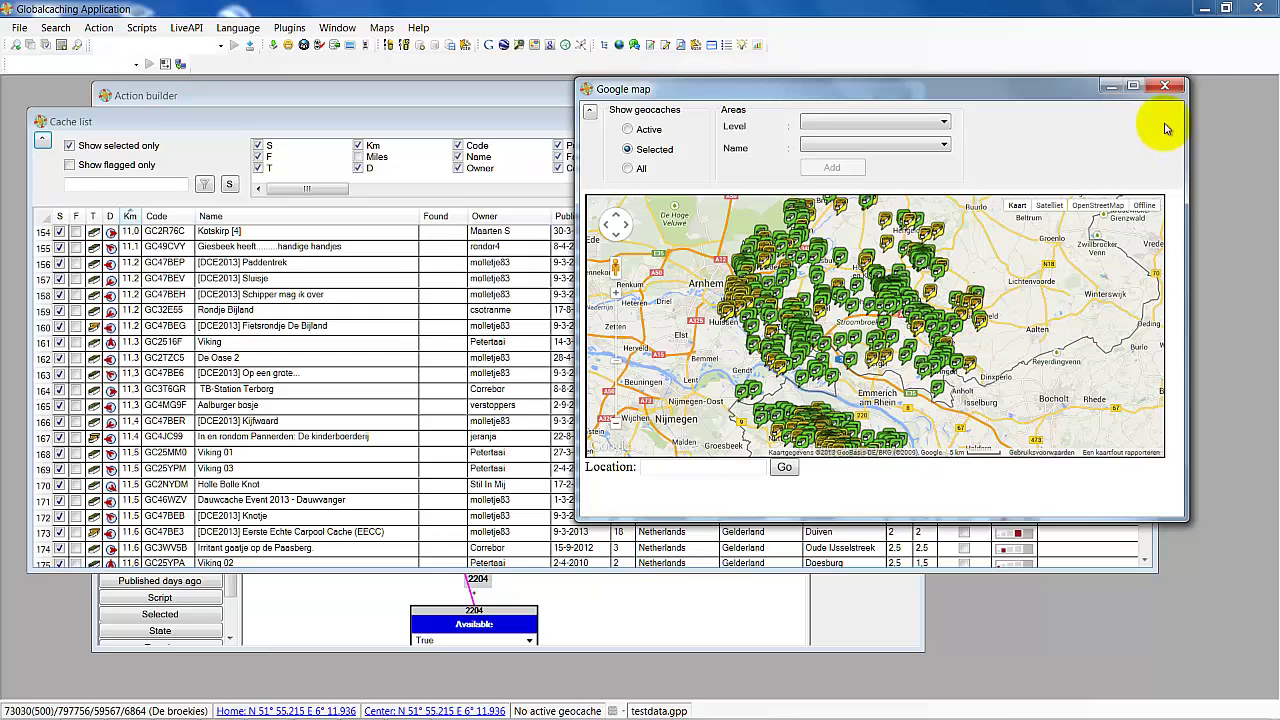
left_click(1165, 87)
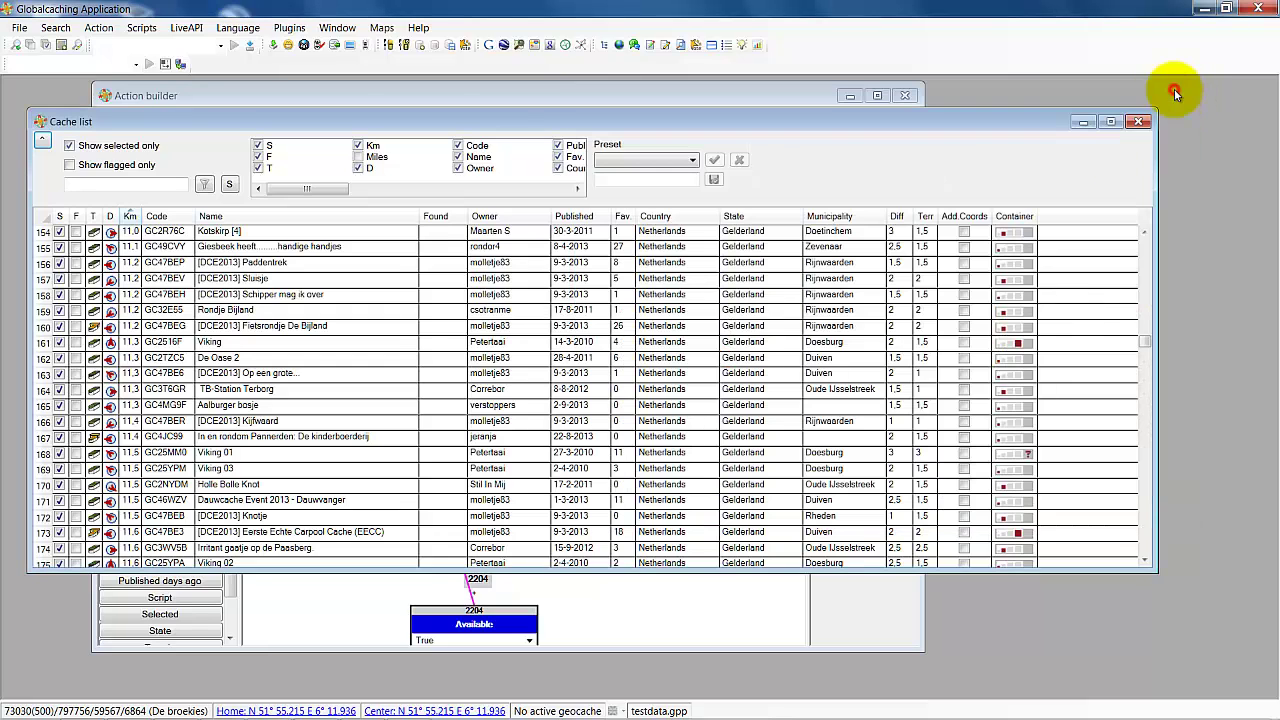
left_click(634, 98)
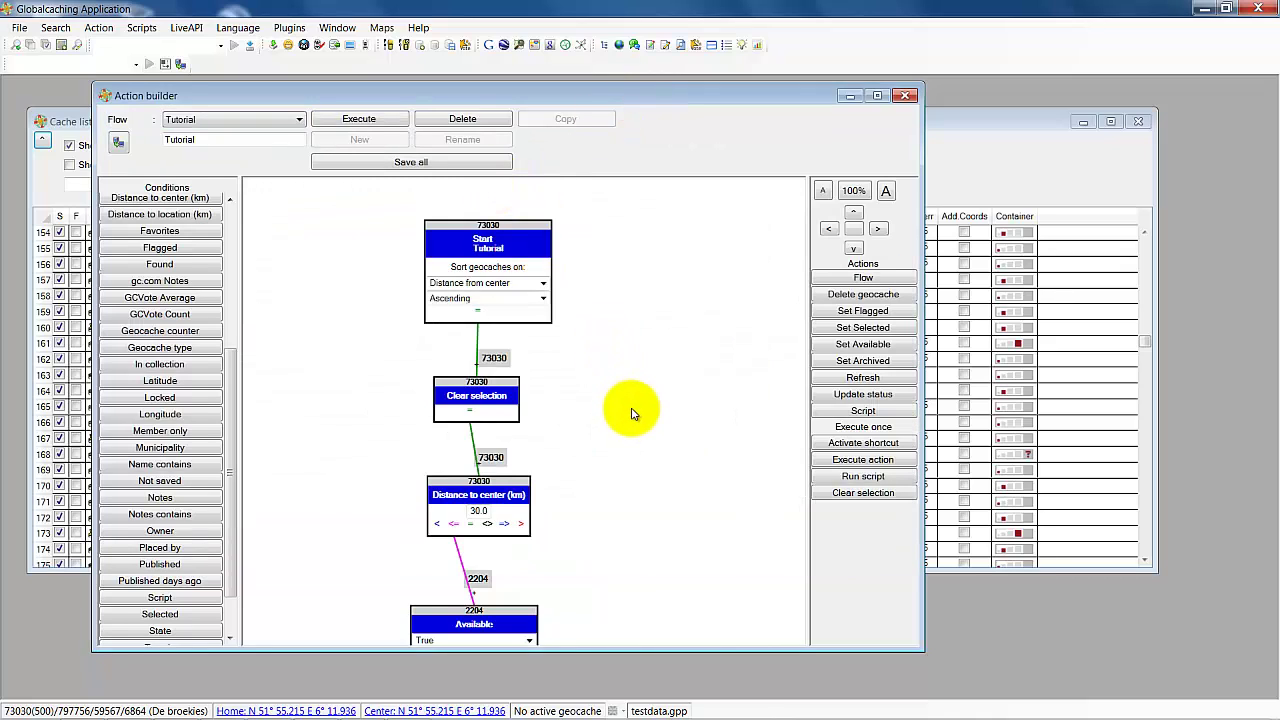
Save all flows and close the Action builder.
scroll(630, 400, "down", 5)
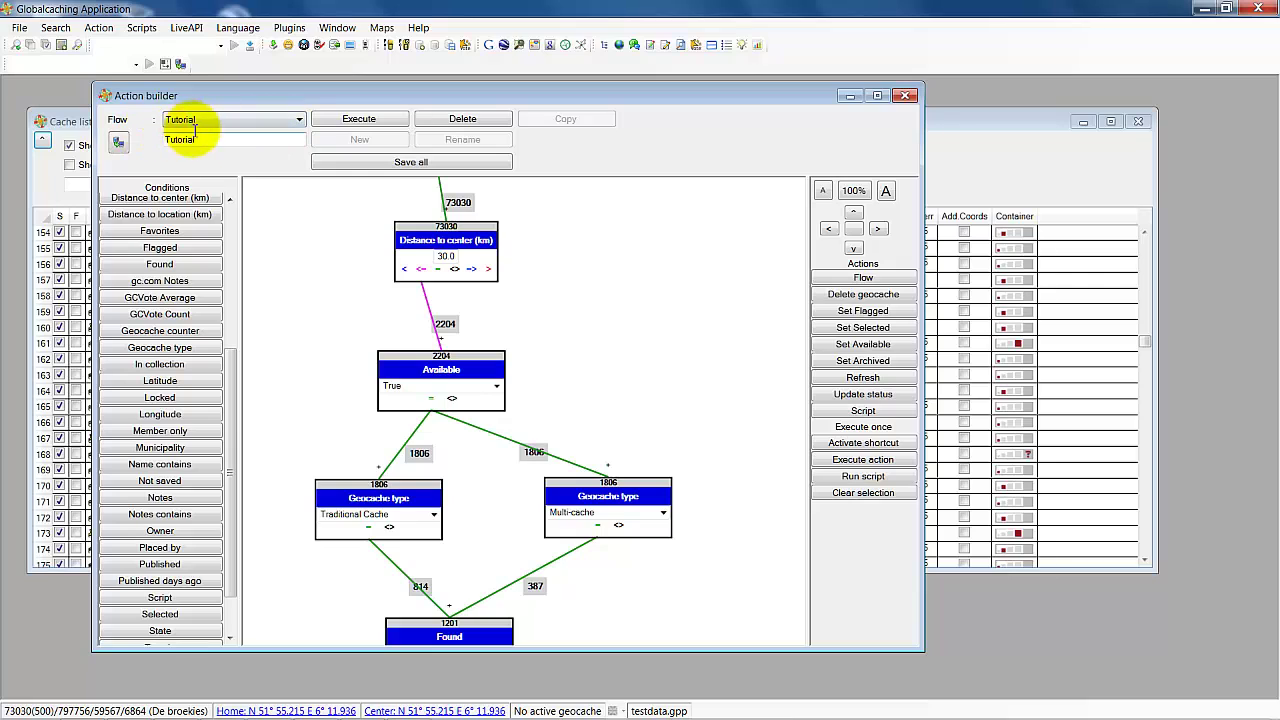
left_click(385, 164)
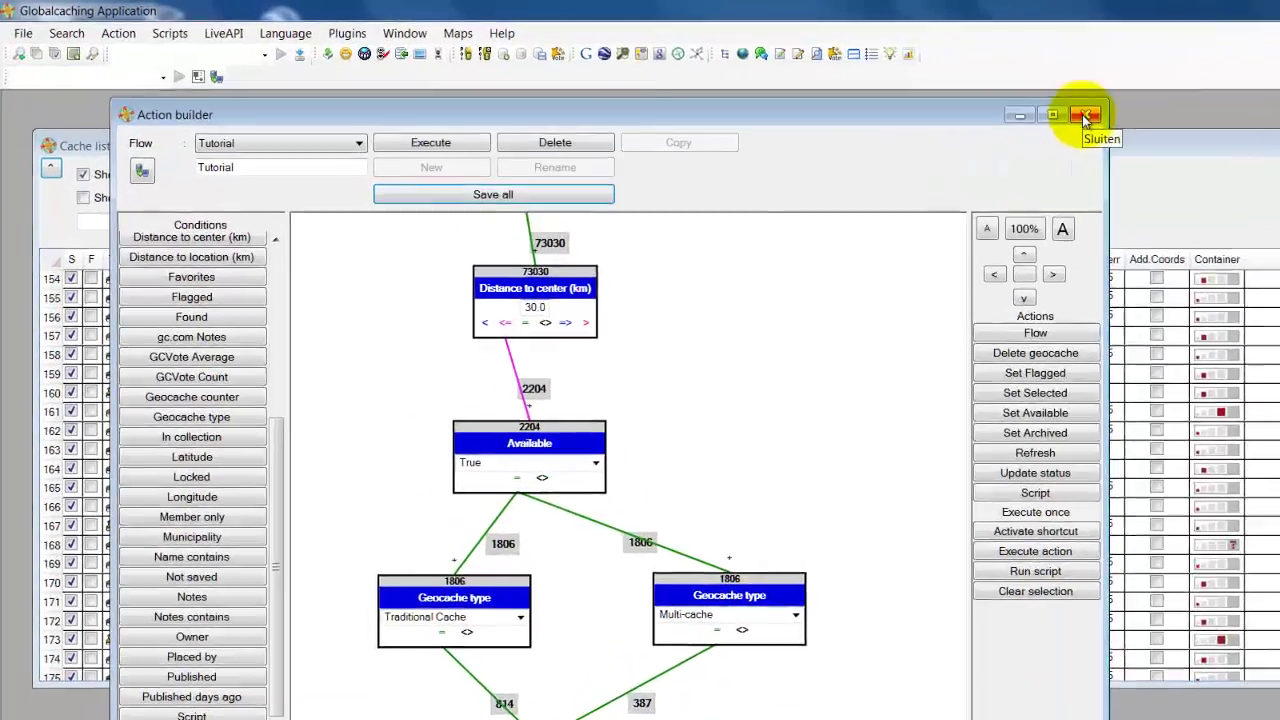
left_click(906, 96)
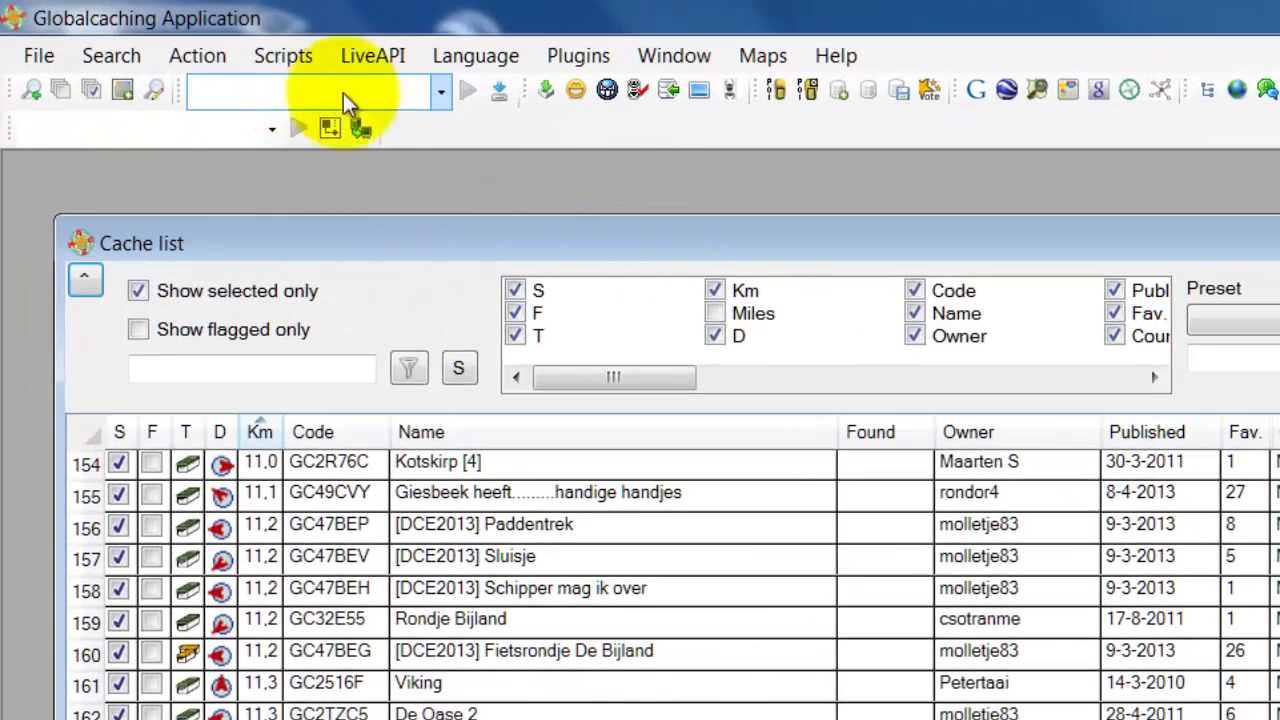
Choose the Tutorial flow in the main window and execute it without opening the editor.
left_click(269, 131)
left_click(222, 192)
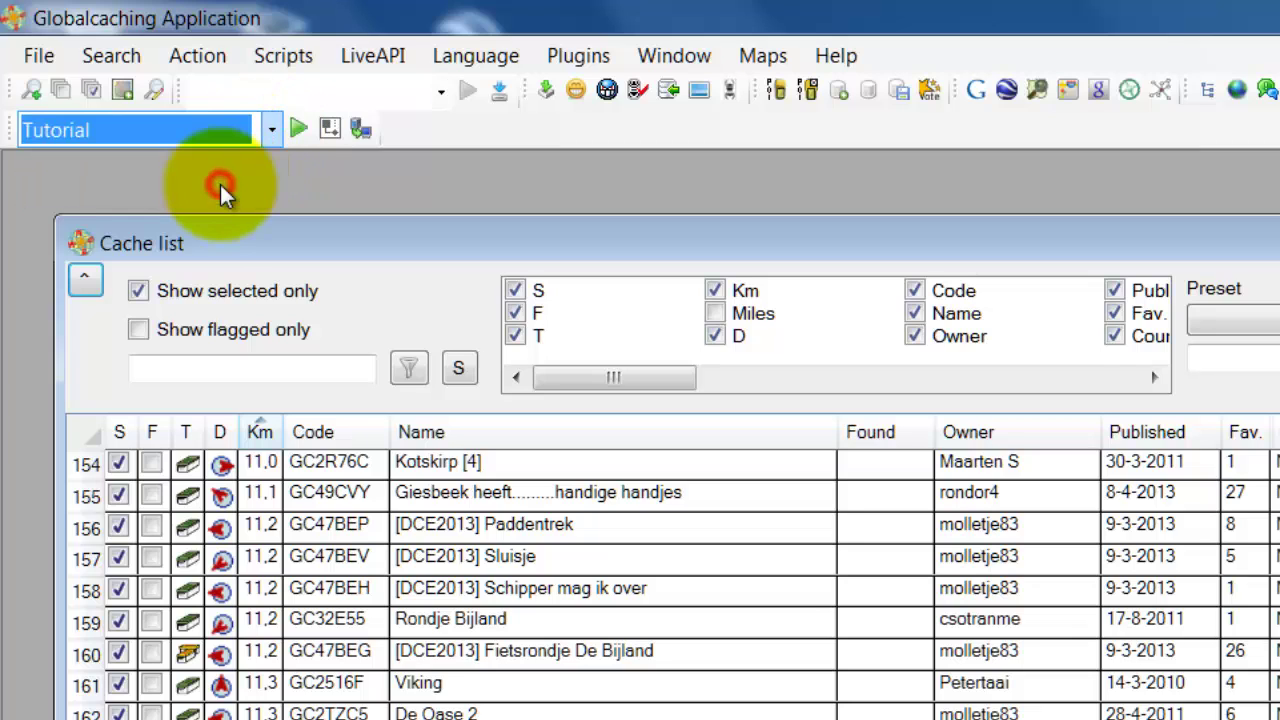
left_click(299, 130)
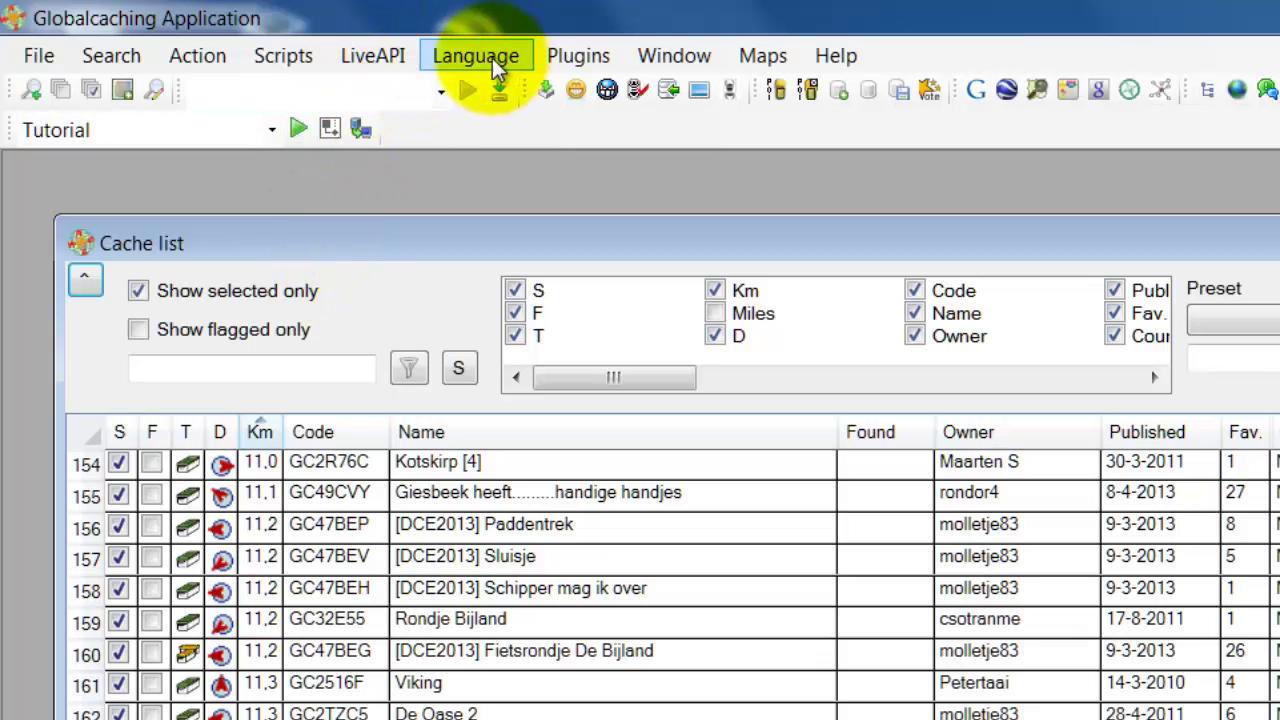
Run the saved Tutorial flow once more from the application's Action builder commands.
left_click(206, 56)
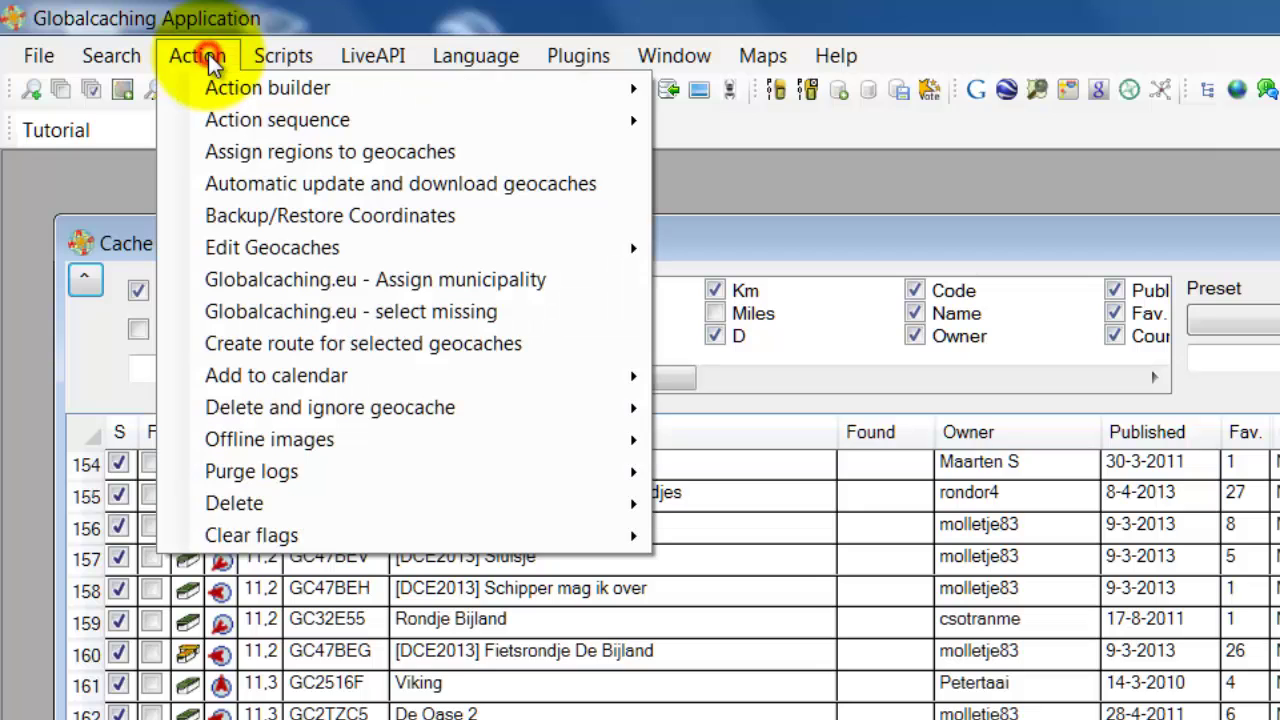
mouse_move(215, 89)
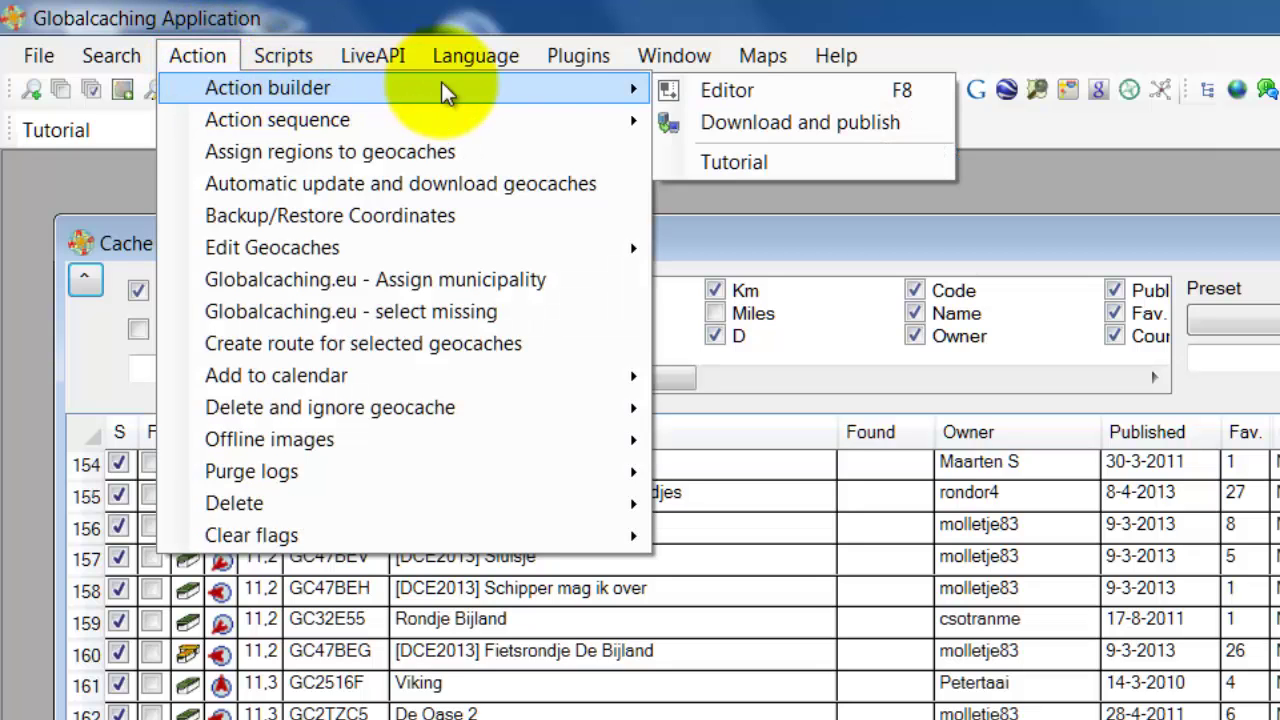
left_click(716, 162)
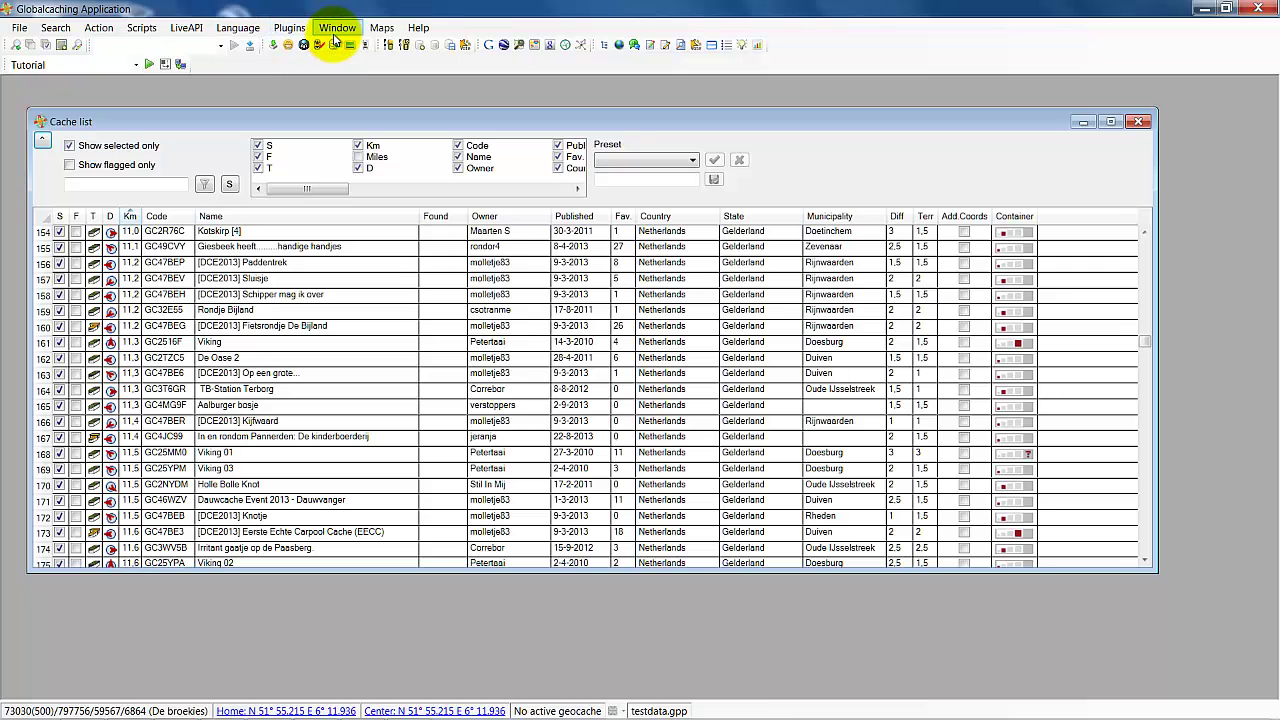
Examine the Shortcut assignment settings for the Action builder's actions and close Settings without applying changes.
left_click(292, 28)
left_click(305, 47)
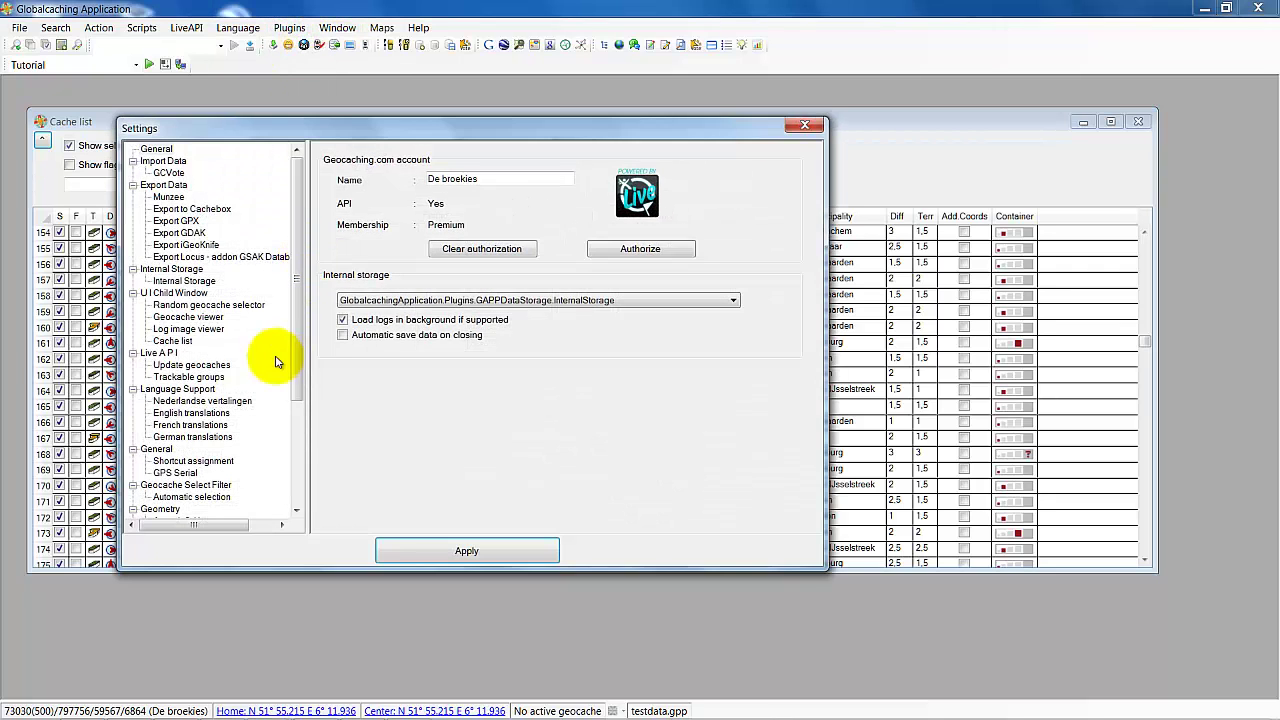
left_click_drag(299, 357, 299, 393)
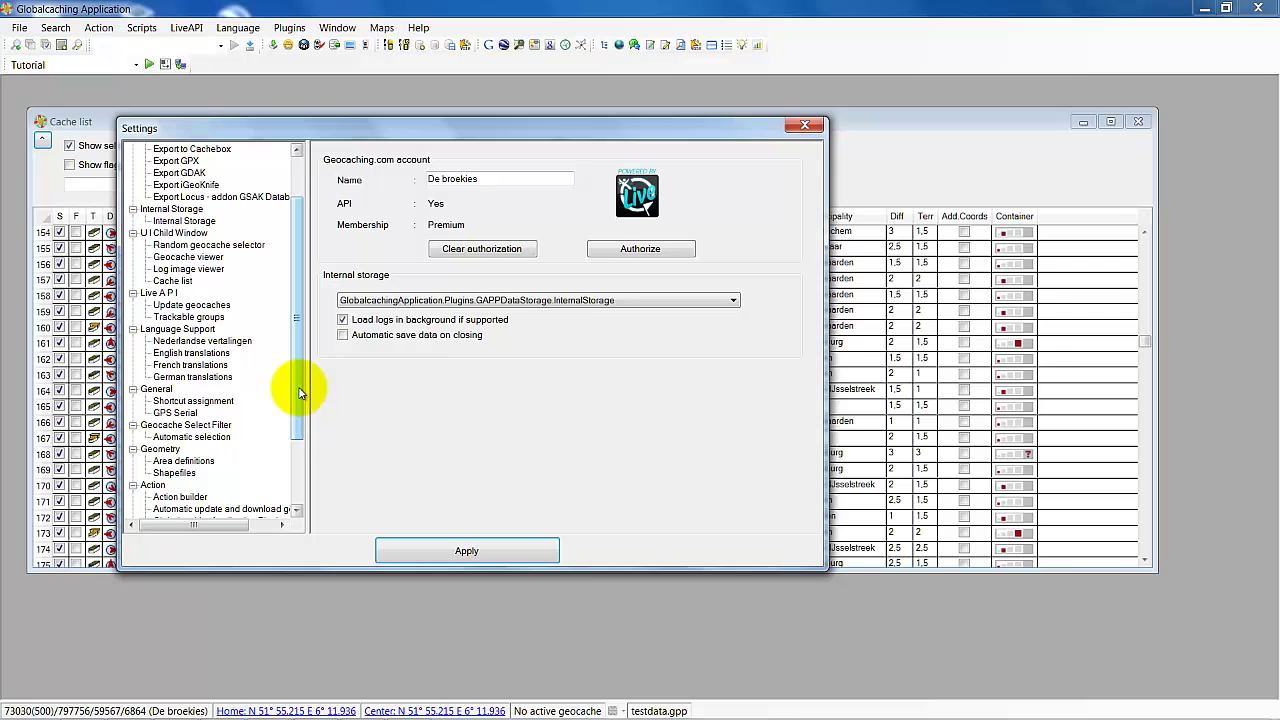
left_click(206, 400)
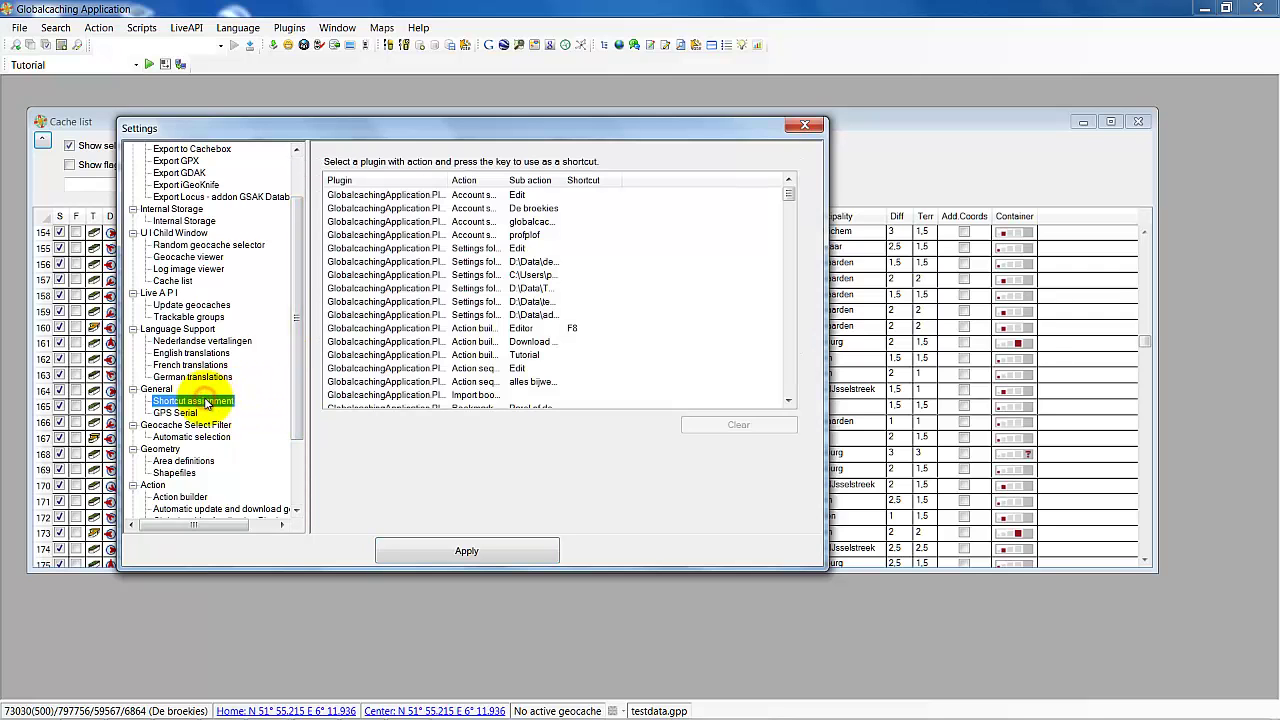
left_click(804, 125)
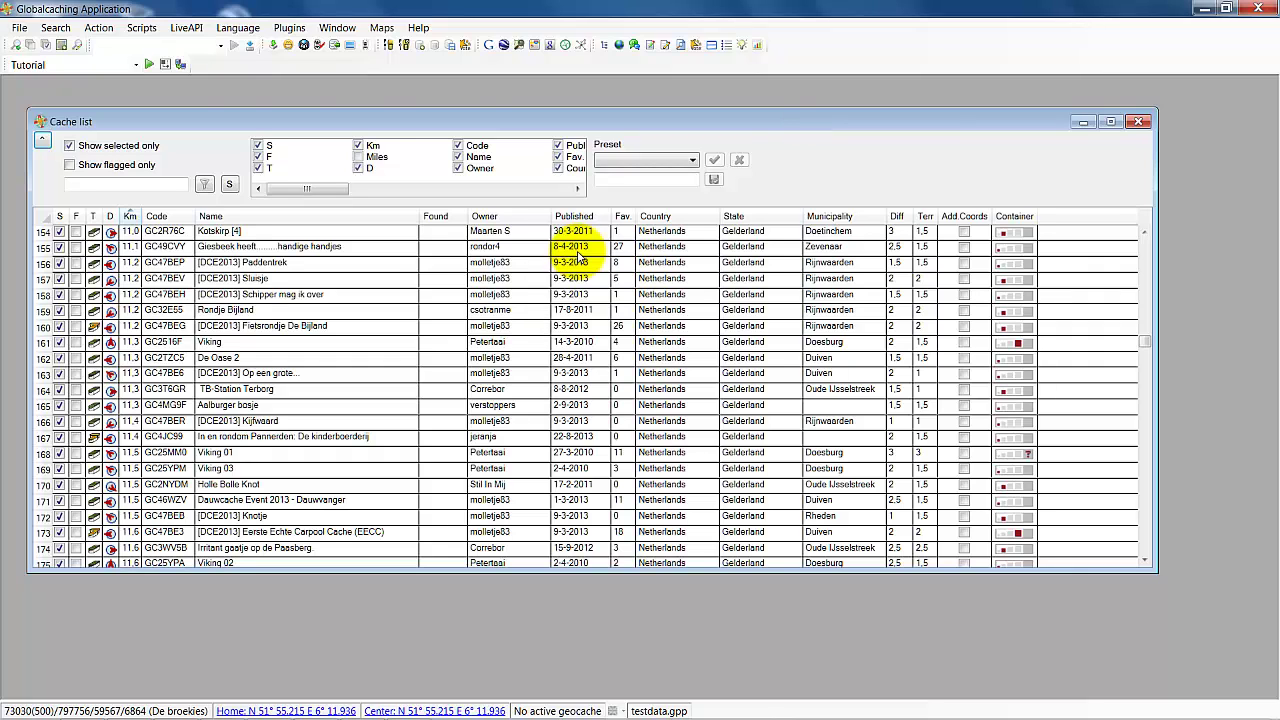
Reopen the Action builder editor and review the blocks of the Tutorial flow from its Start block onward.
left_click(165, 64)
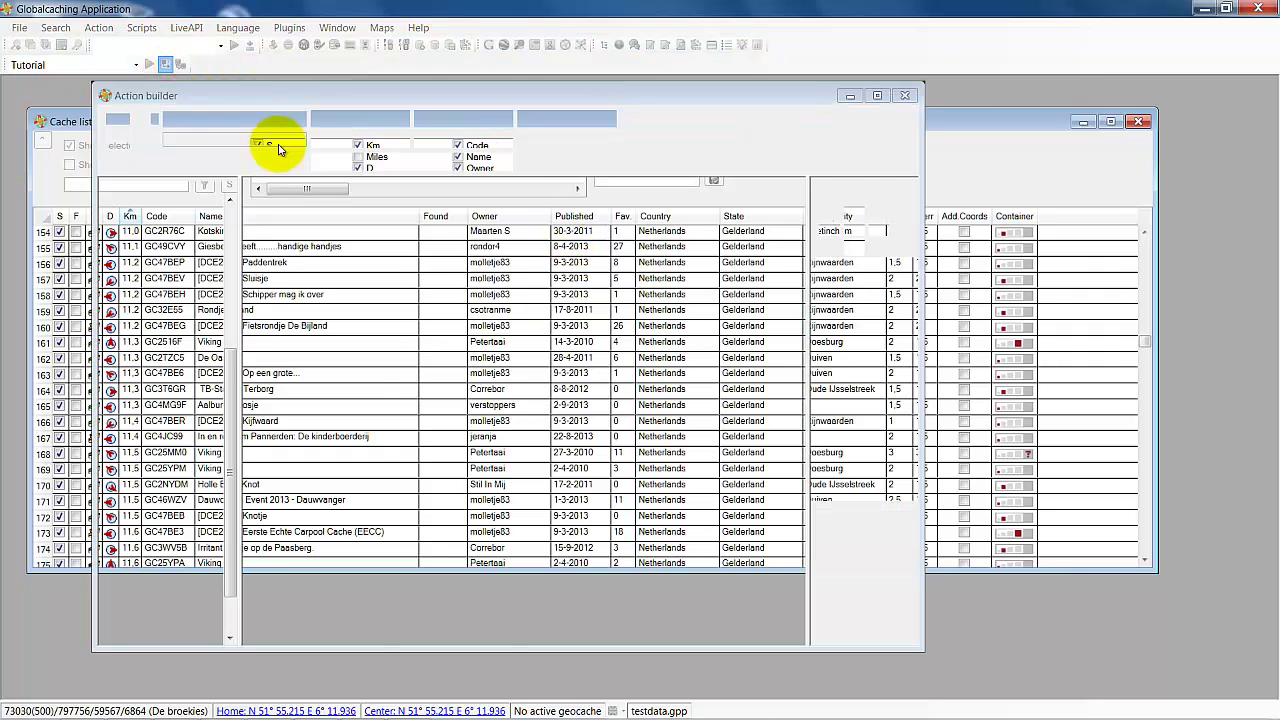
left_click_drag(570, 237, 600, 449)
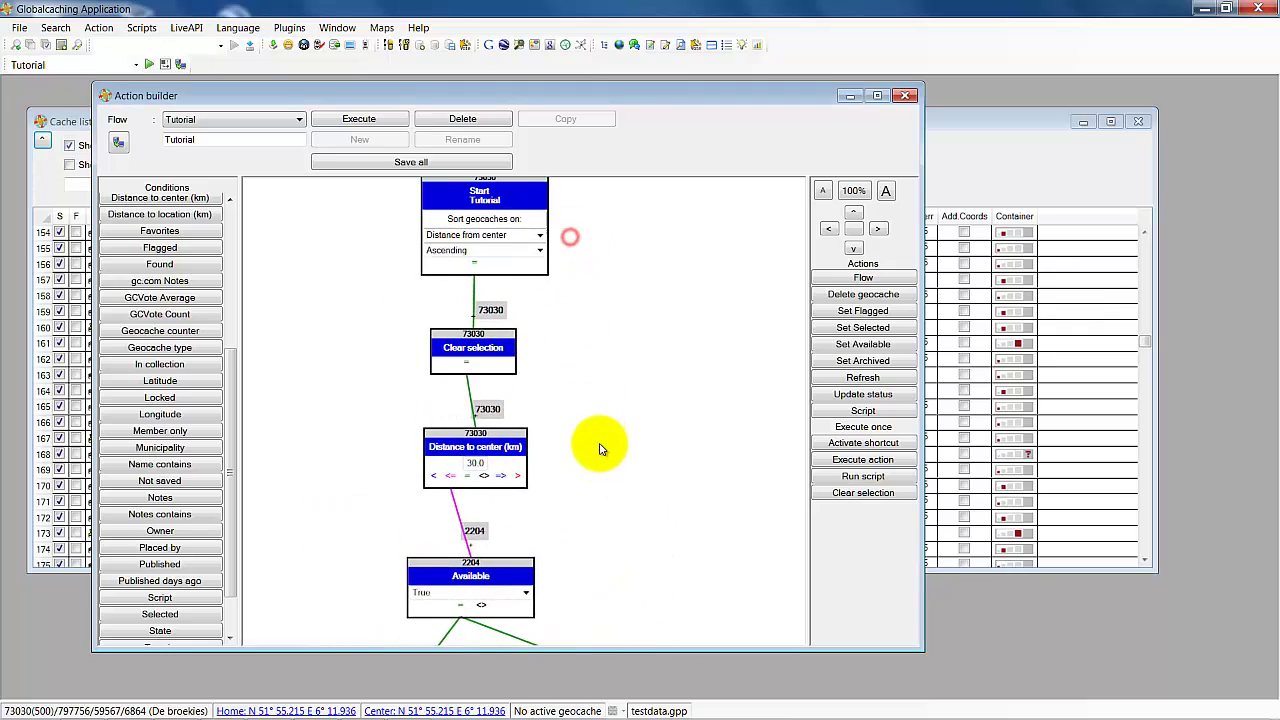
scroll(600, 447, "down", 3)
scroll(600, 445, "up", 1)
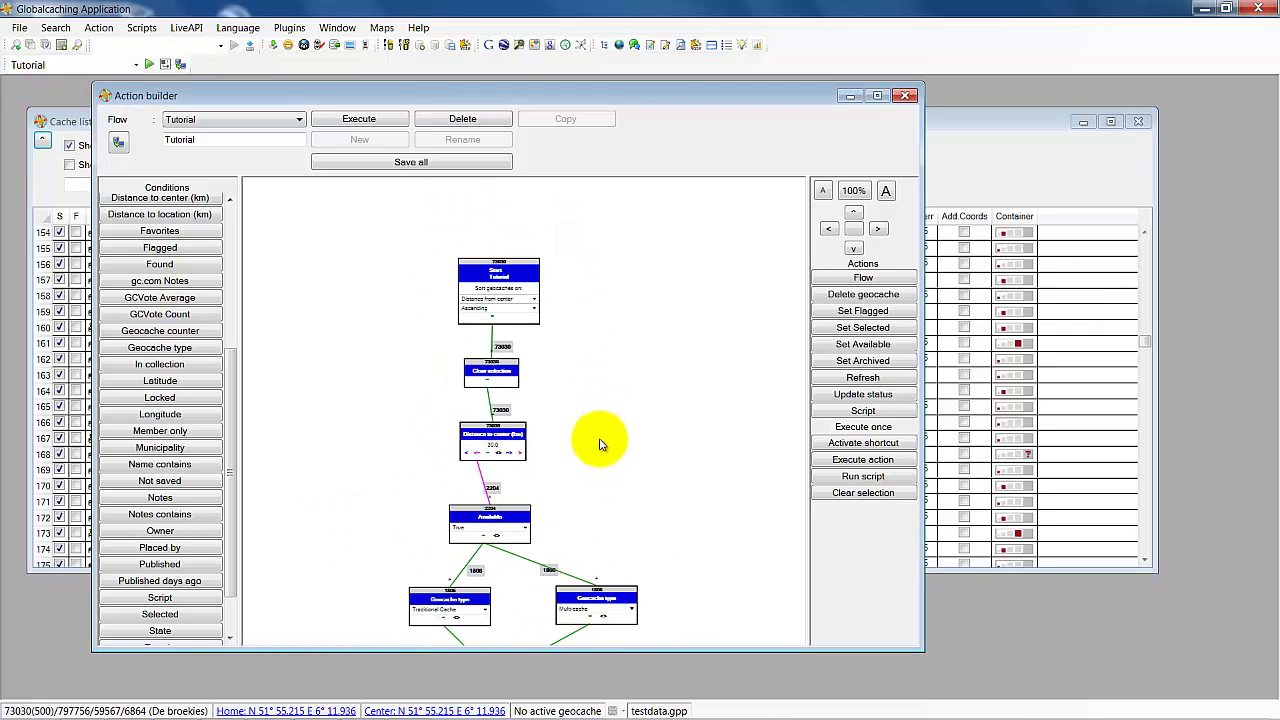